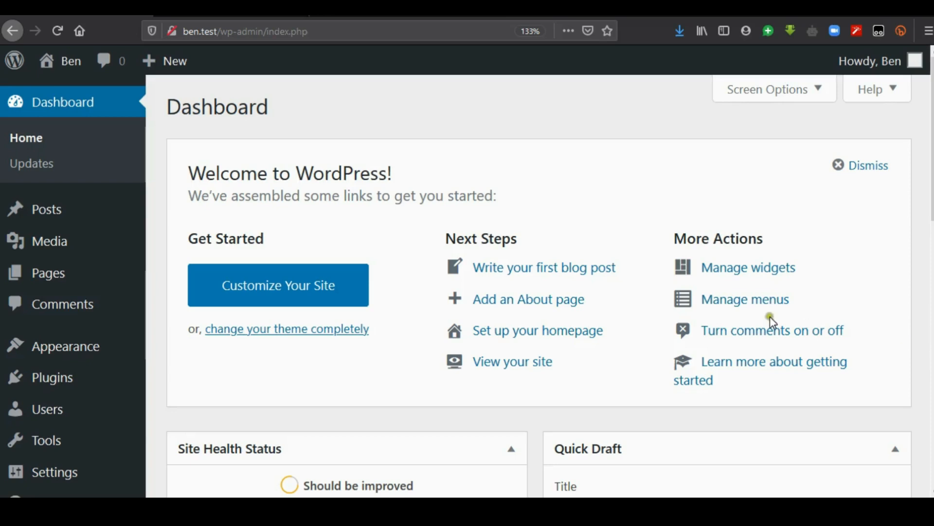
Create a new post and title it "My Love for Shoes"
mouse_move(53, 220)
mouse_move(115, 221)
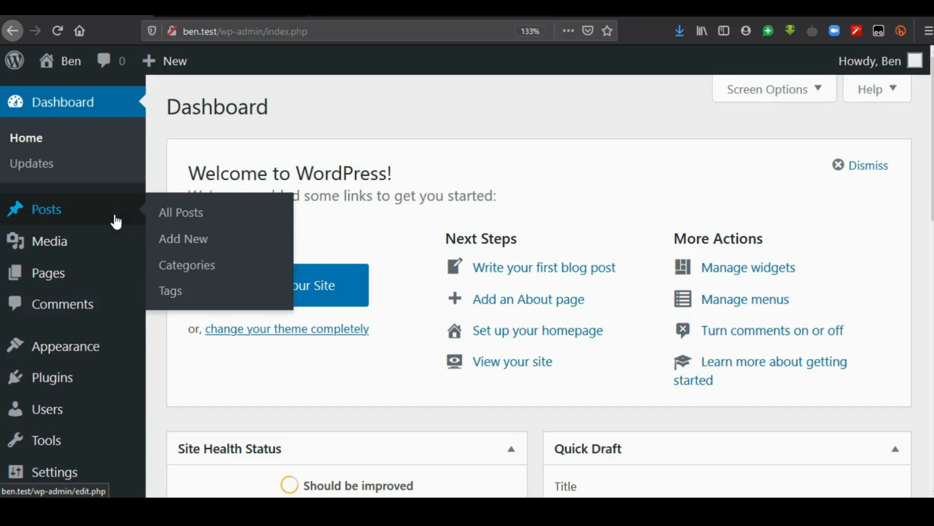
left_click(182, 239)
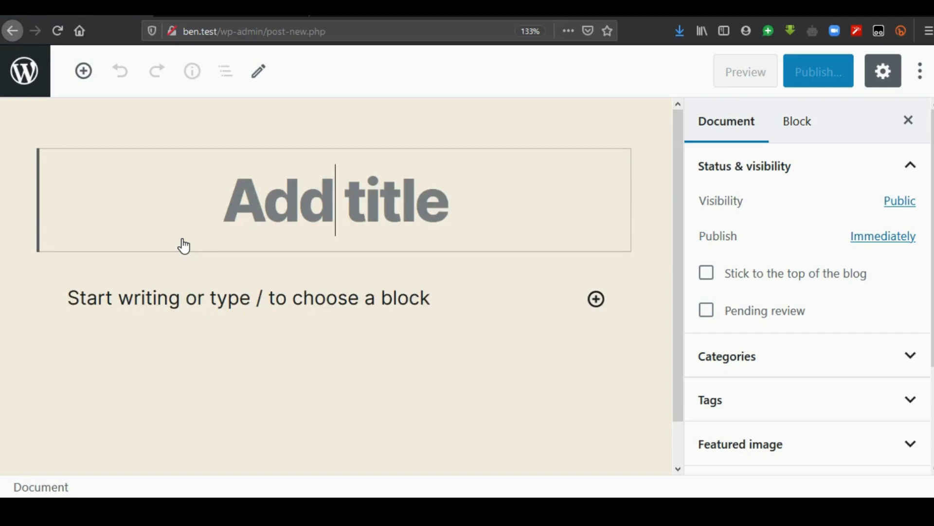
type("My")
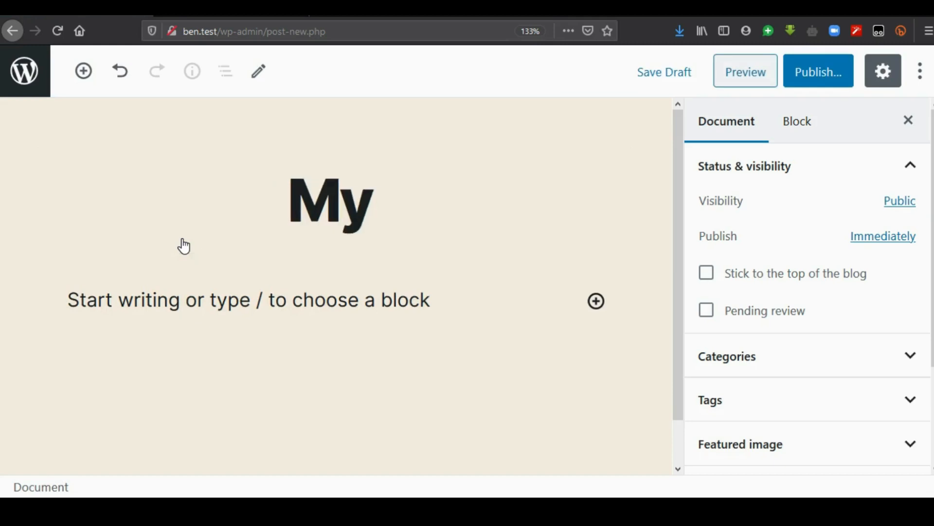
type(" Love fo")
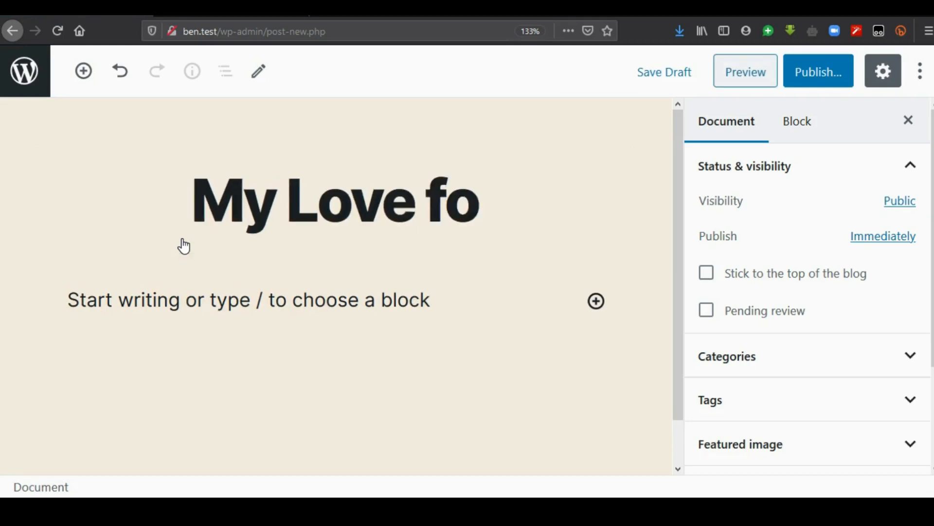
type("r SHooes")
key("BackSpace")
key("BackSpace")
key("BackSpace")
key("BackSpace")
key("BackSpace")
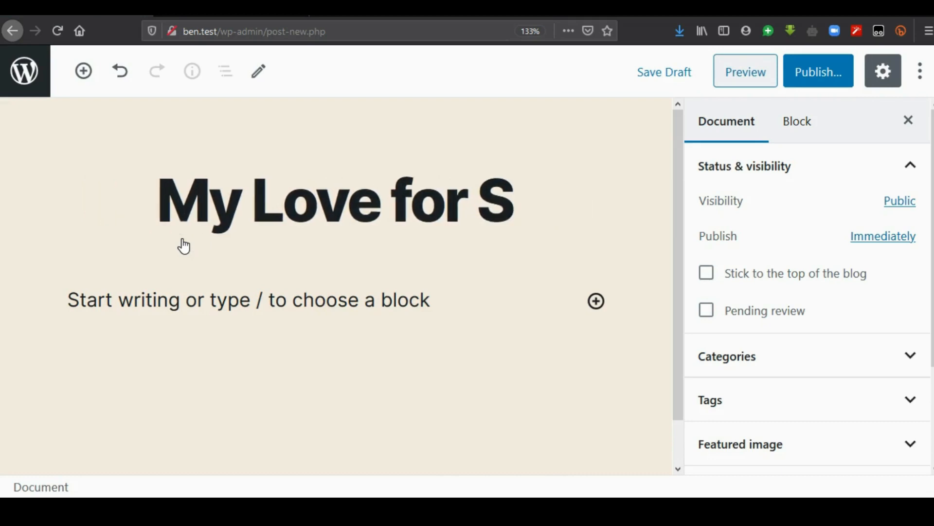
type("hoes")
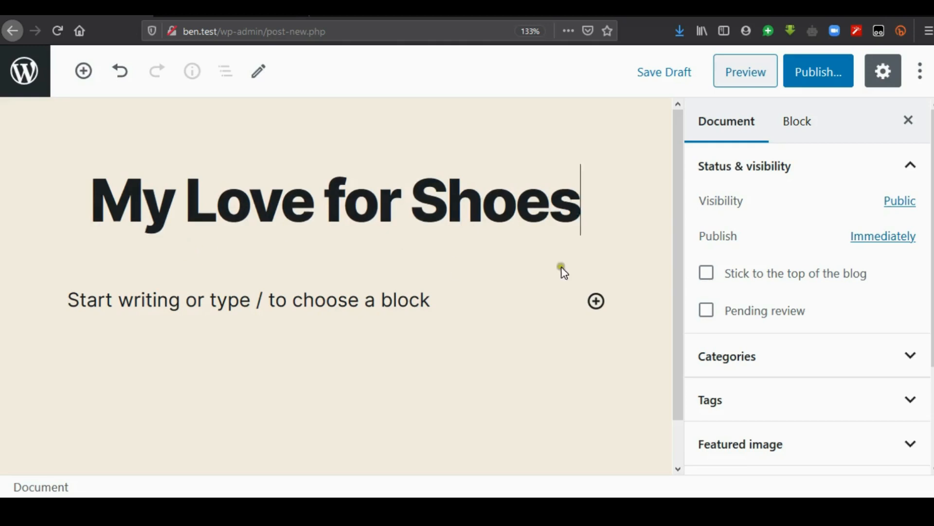
Add a new category named "Men's Shoes" to the post
left_click_drag(932, 219, 930, 295)
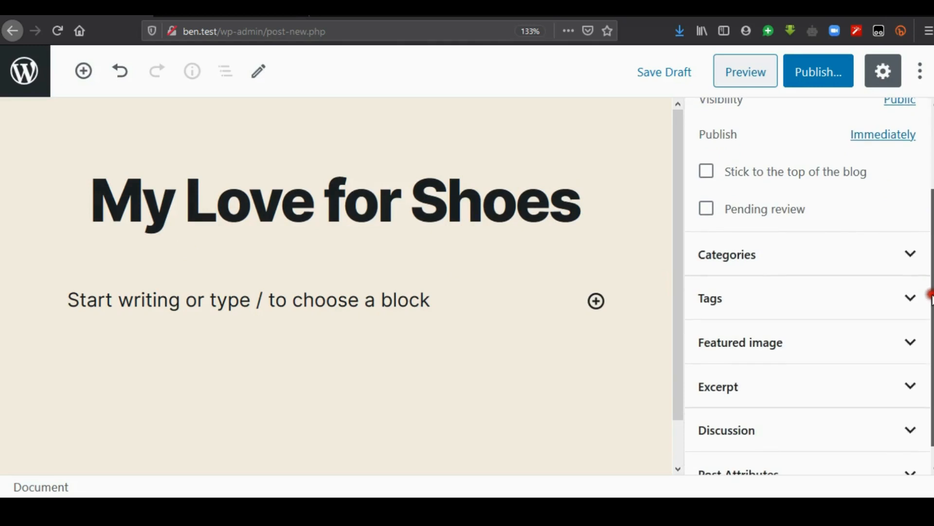
left_click(908, 253)
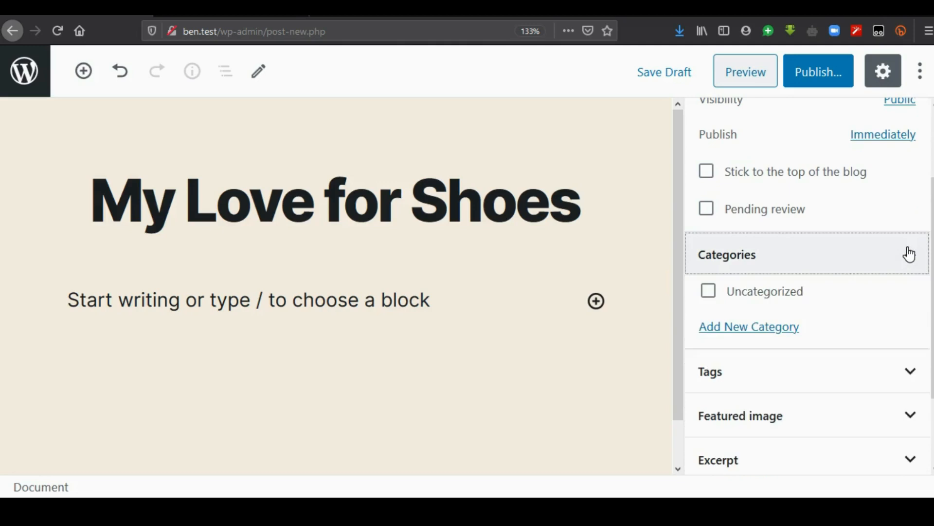
left_click(785, 333)
left_click(766, 383)
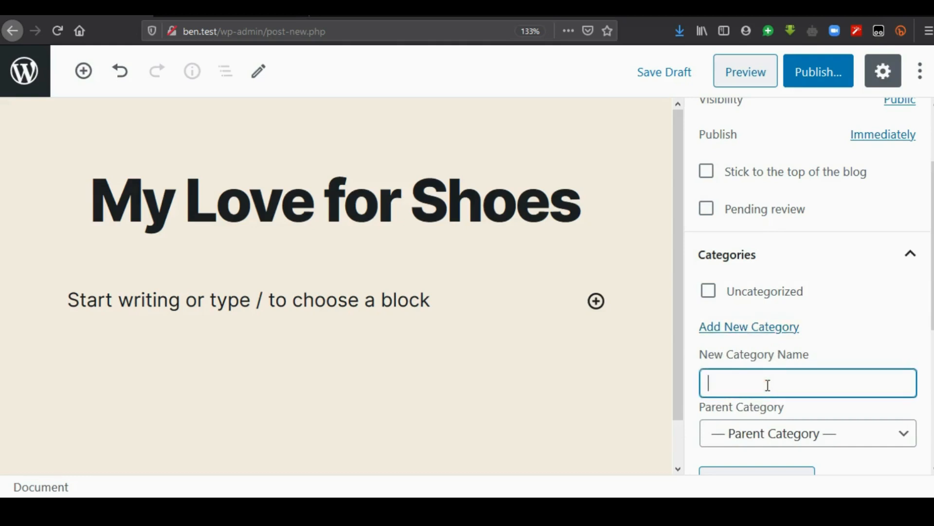
left_click_drag(931, 313, 930, 331)
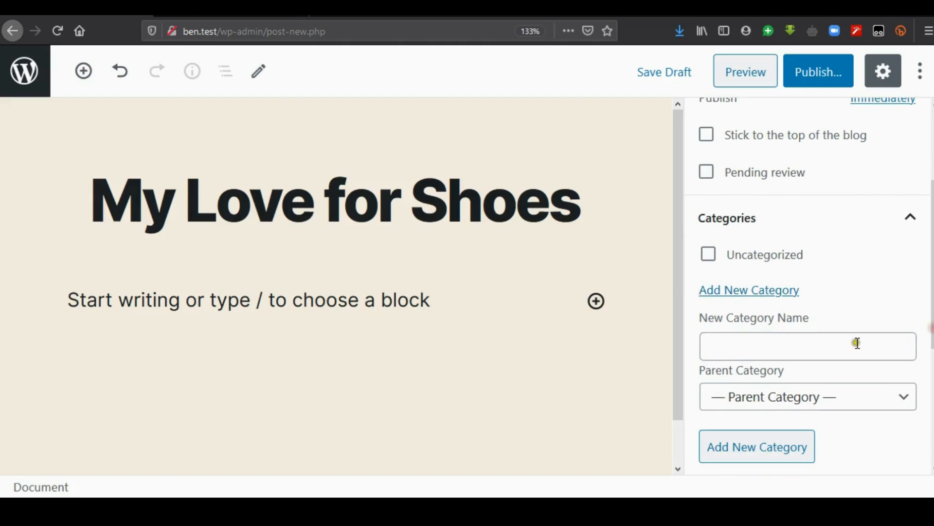
left_click(808, 343)
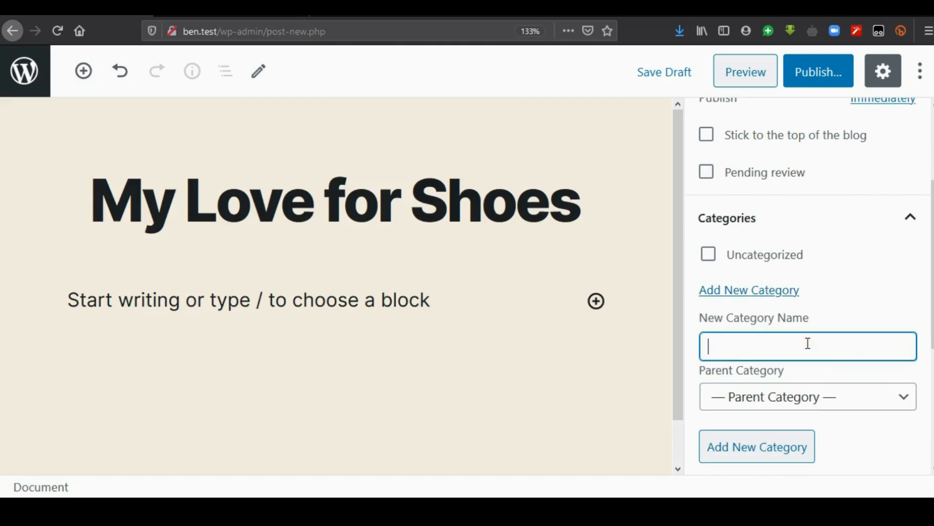
type("Men")
type("'s Hoes")
key("BackSpace")
key("BackSpace")
key("BackSpace")
key("BackSpace")
type("Shoes")
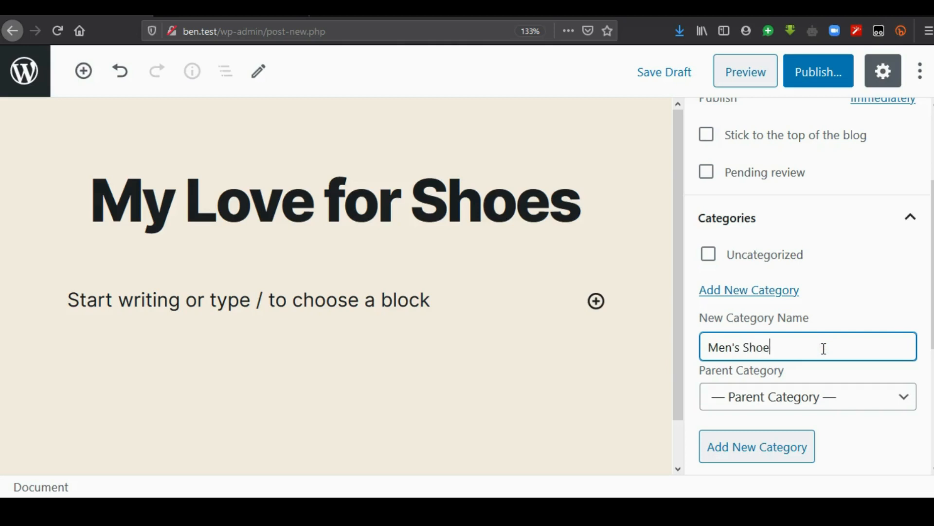
left_click(792, 450)
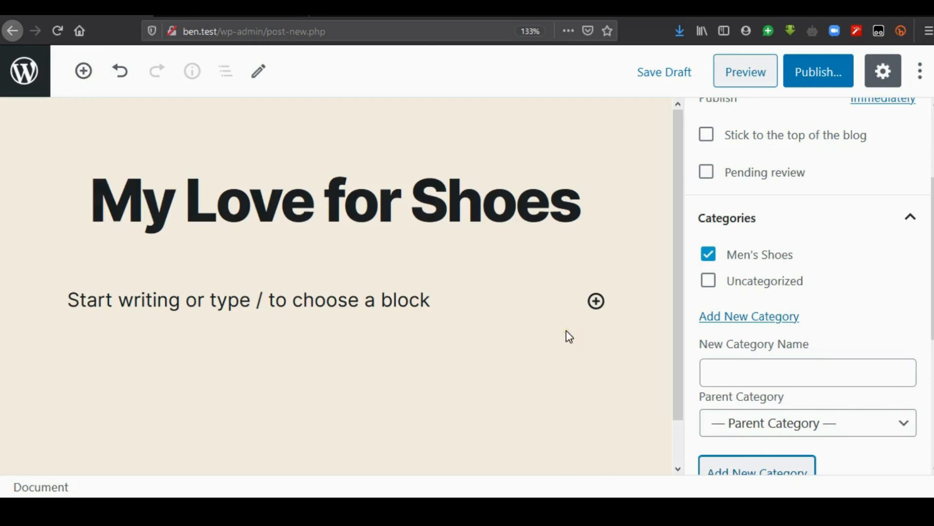
Look through the available block types and insert a Paragraph block below the post title
left_click(596, 302)
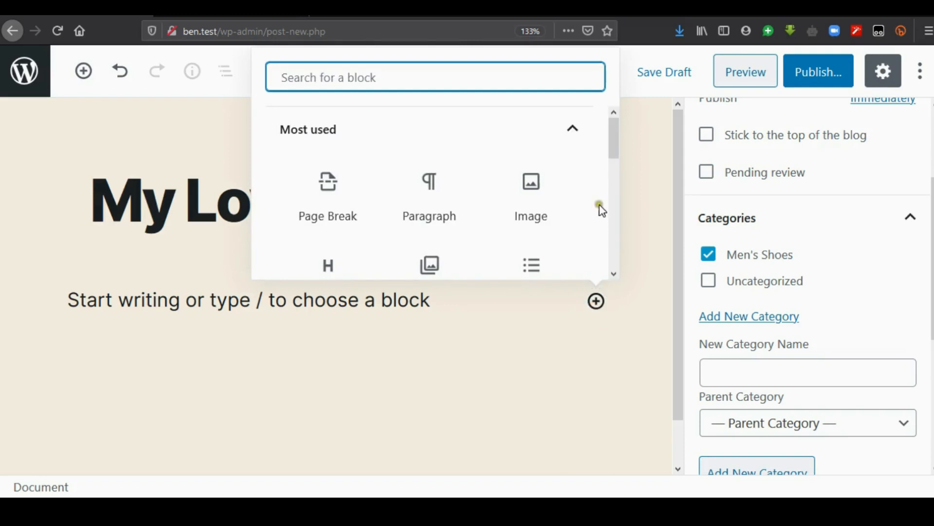
left_click_drag(615, 147, 609, 241)
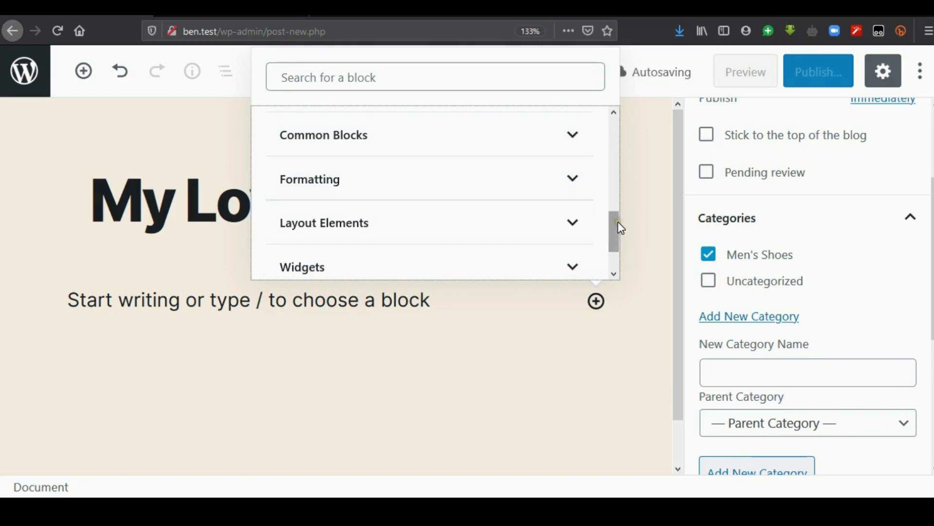
left_click_drag(617, 219, 616, 241)
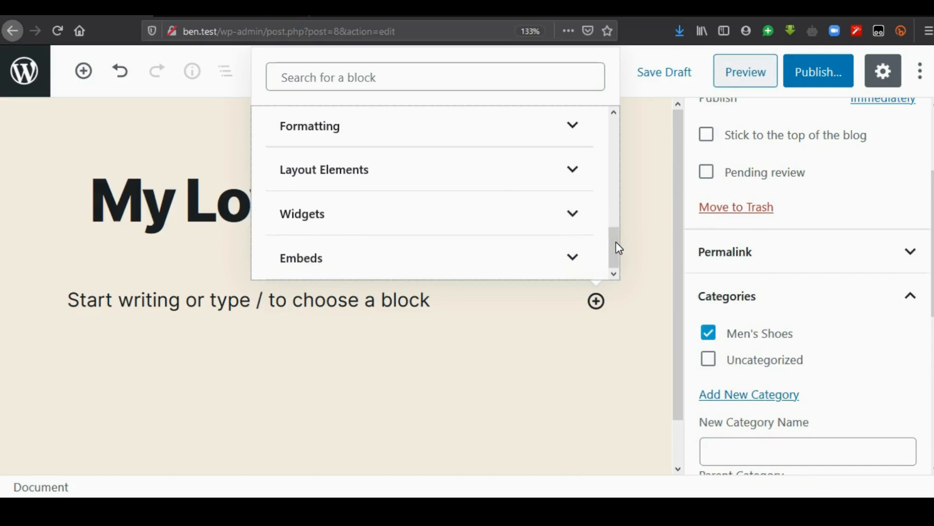
left_click_drag(615, 241, 614, 181)
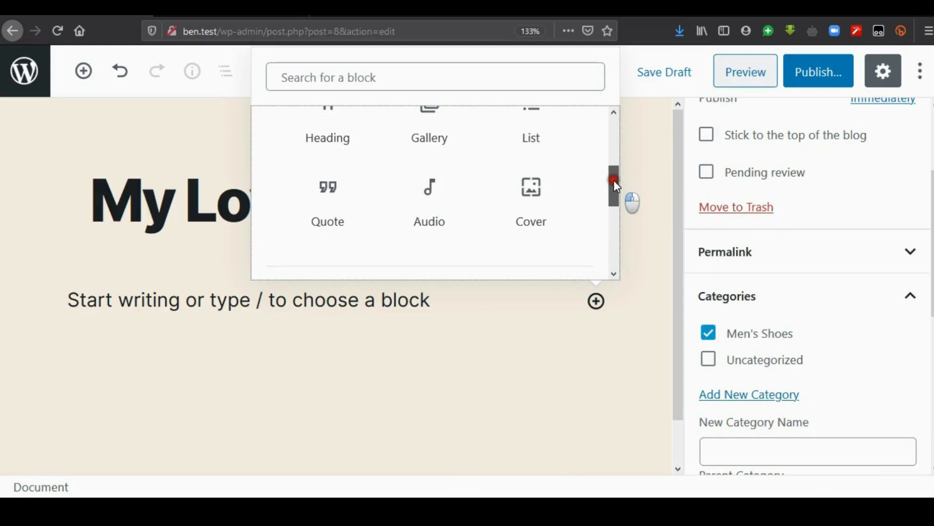
mouse_move(614, 180)
left_mouse_down()
mouse_move(614, 136)
mouse_move(607, 142)
left_mouse_up()
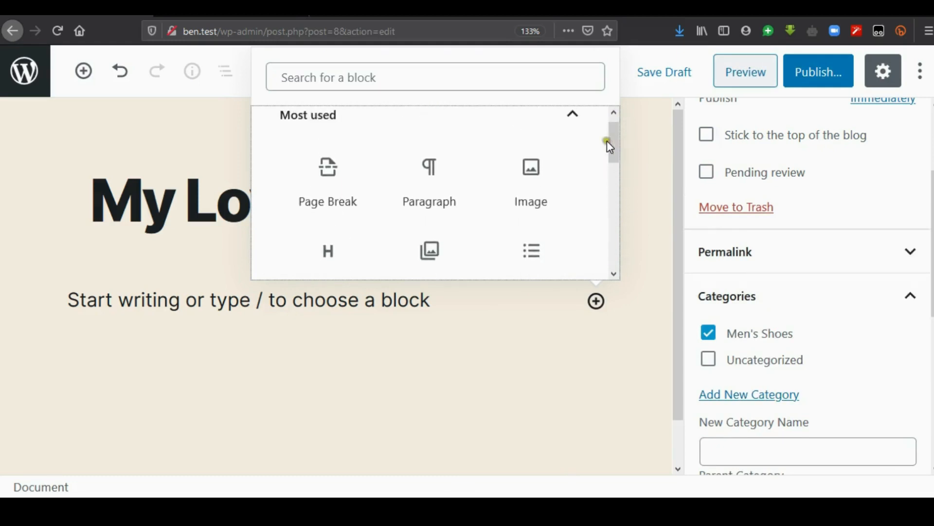
left_click(432, 184)
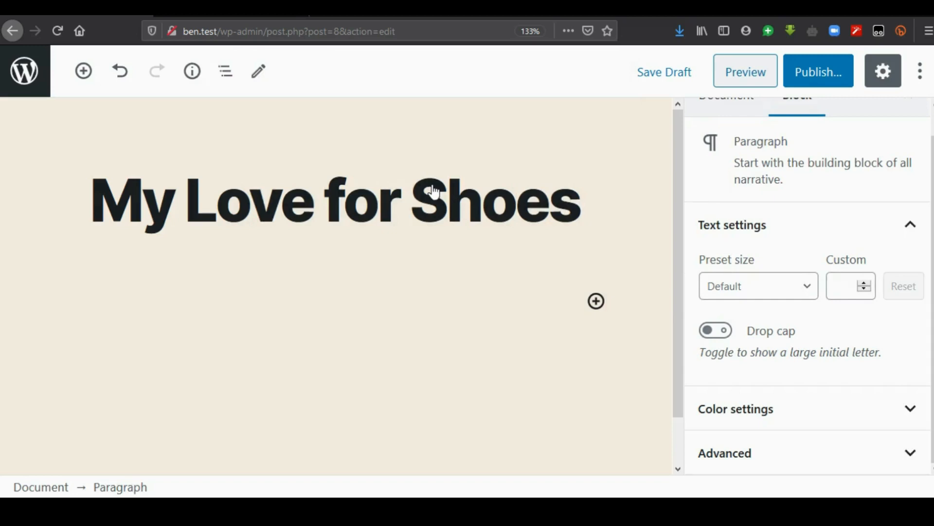
Write "My love for shoes is amazing." in the paragraph block and start a new paragraph below it
type("My love for shoes")
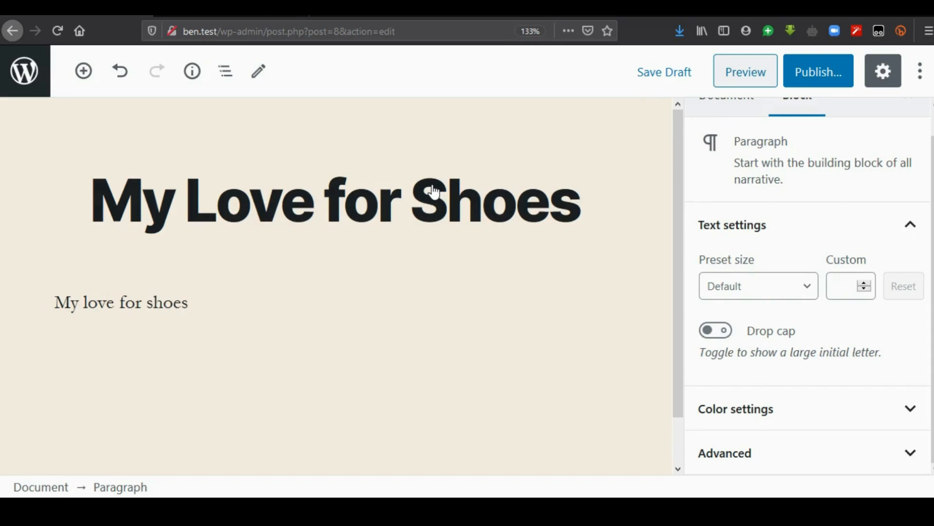
type(" is amzing")
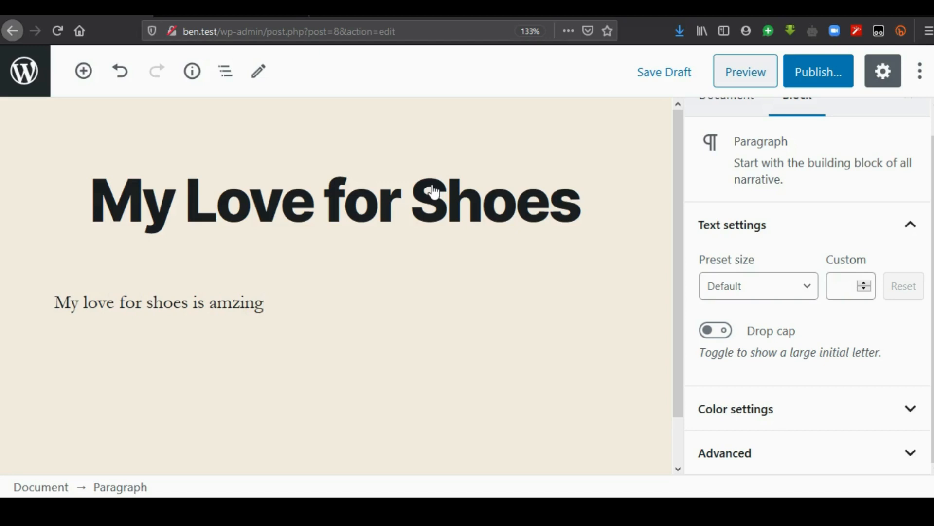
key("Left")
key("Left")
key("Left")
key("Left")
type("azing")
type("/")
key("Return")
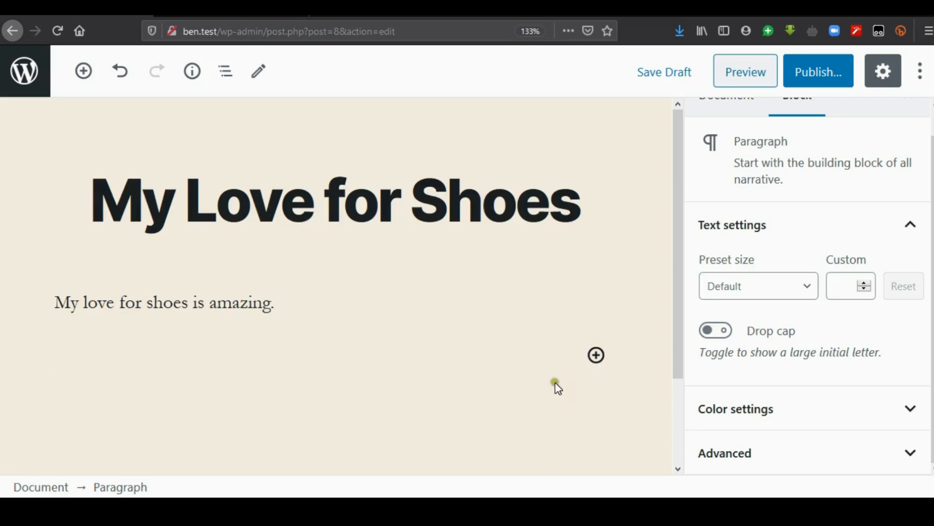
Write "The quick brown fox jumps over the lazy dog." in the second paragraph
left_click(69, 353)
type("The")
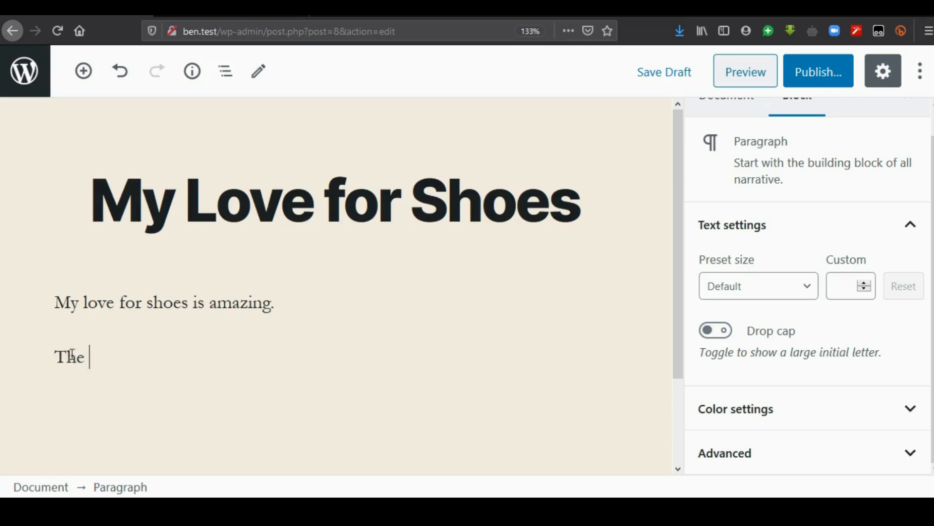
type(" quick b")
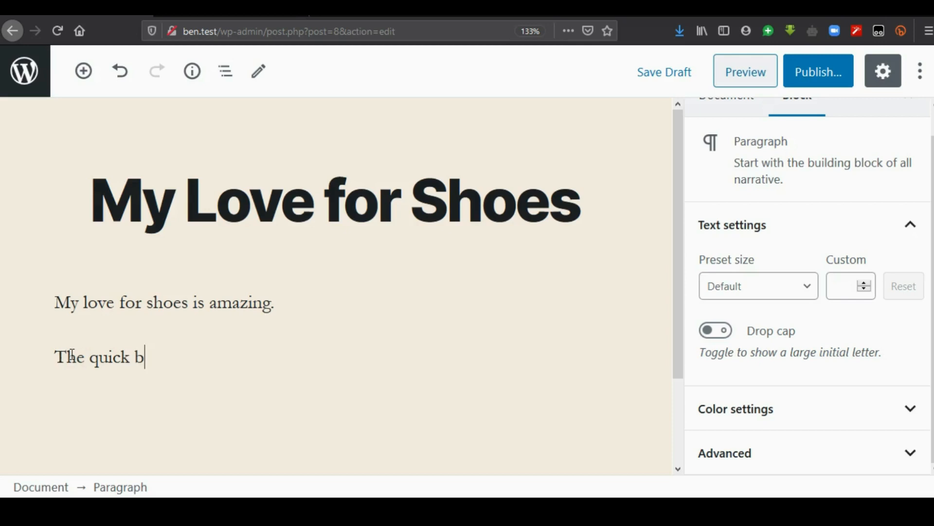
type("rown fox ju")
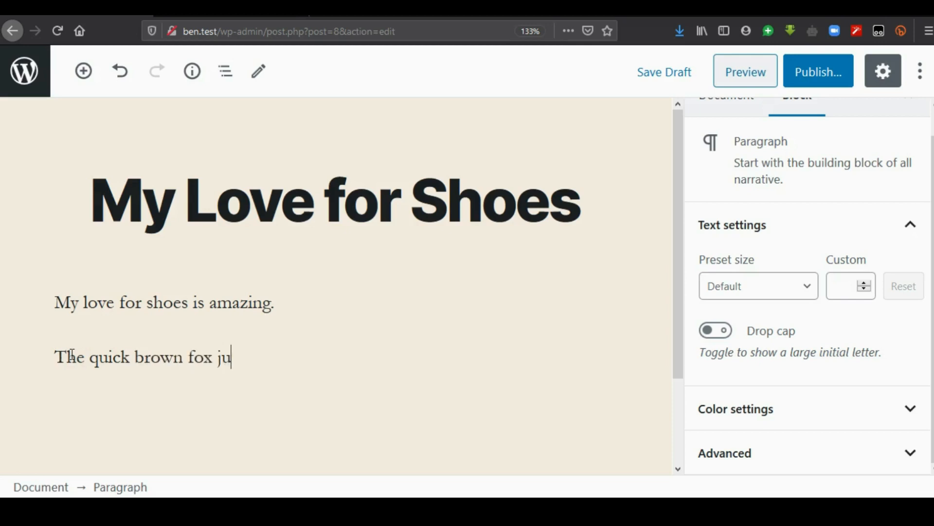
type("mps over the l")
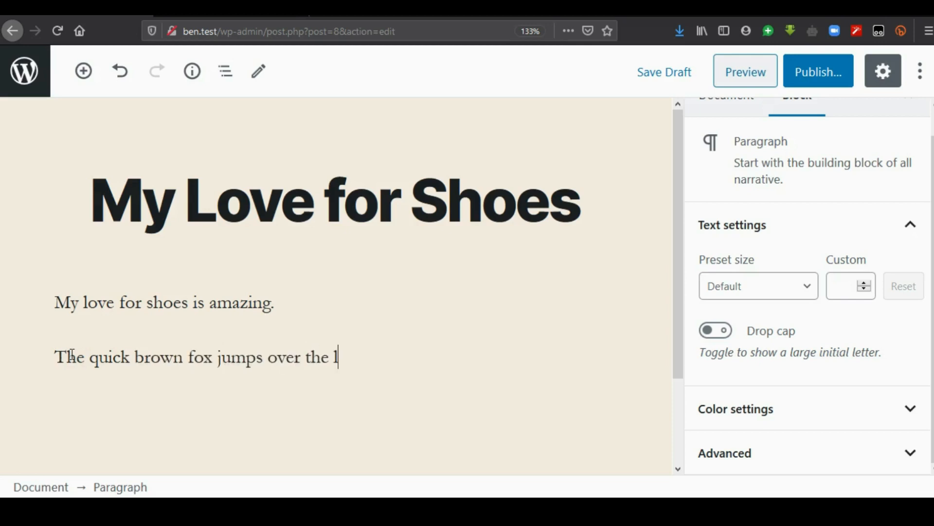
type("azy dog.")
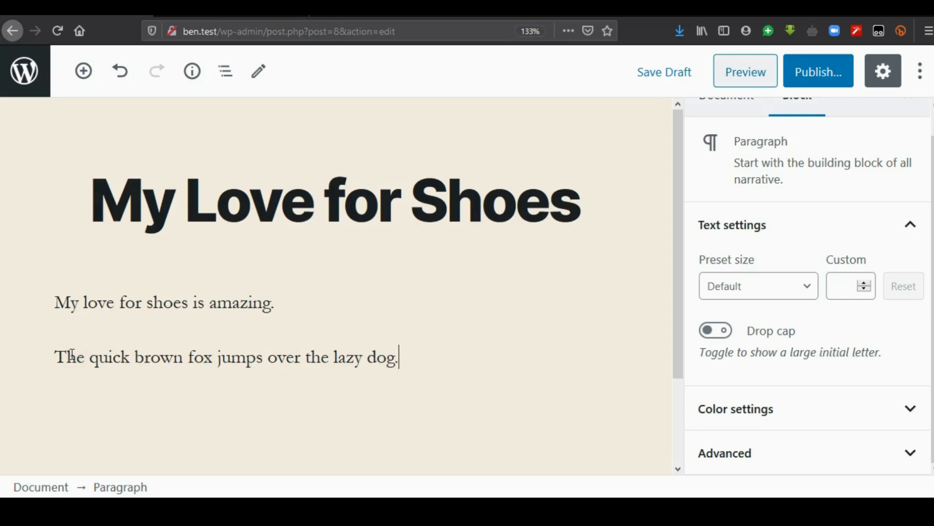
Duplicate the "The quick brown fox jumps over the lazy dog." paragraph block
key("ctrl+shift+Left")
left_click_drag(425, 363, 54, 359)
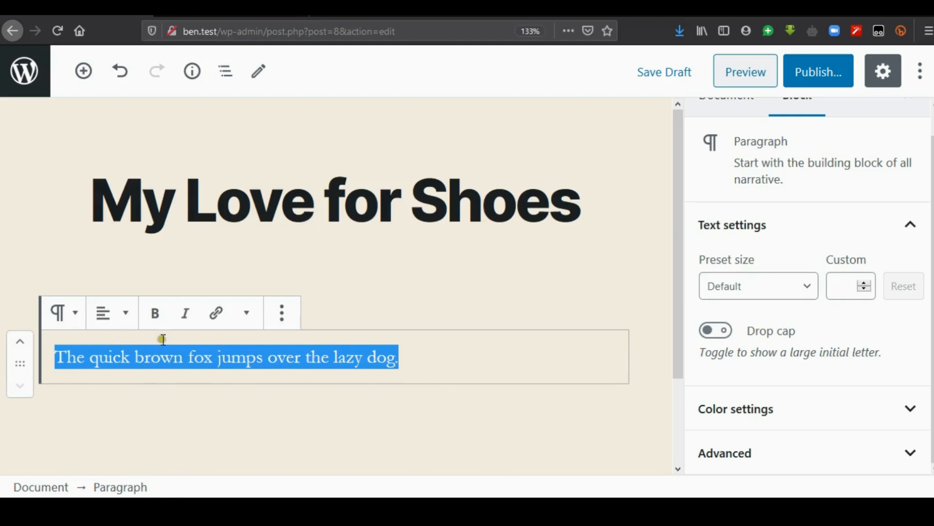
left_click(282, 316)
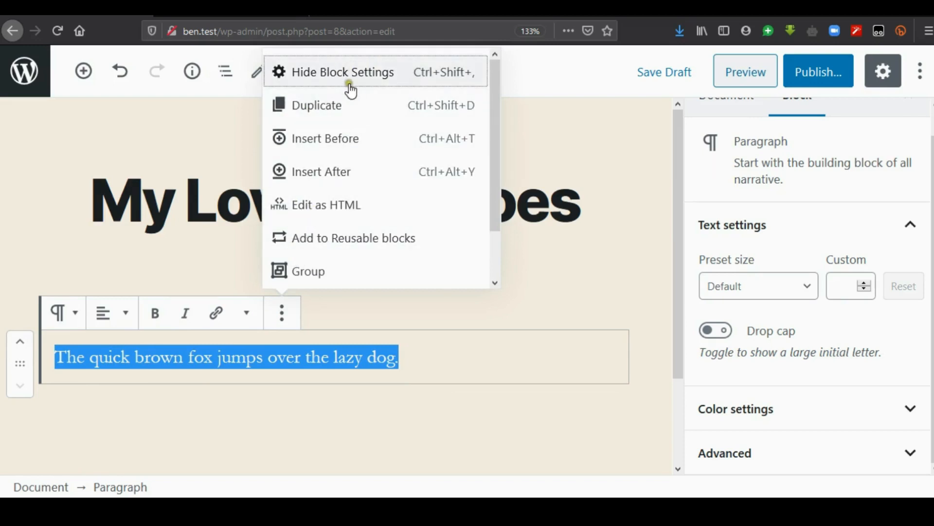
left_click(334, 121)
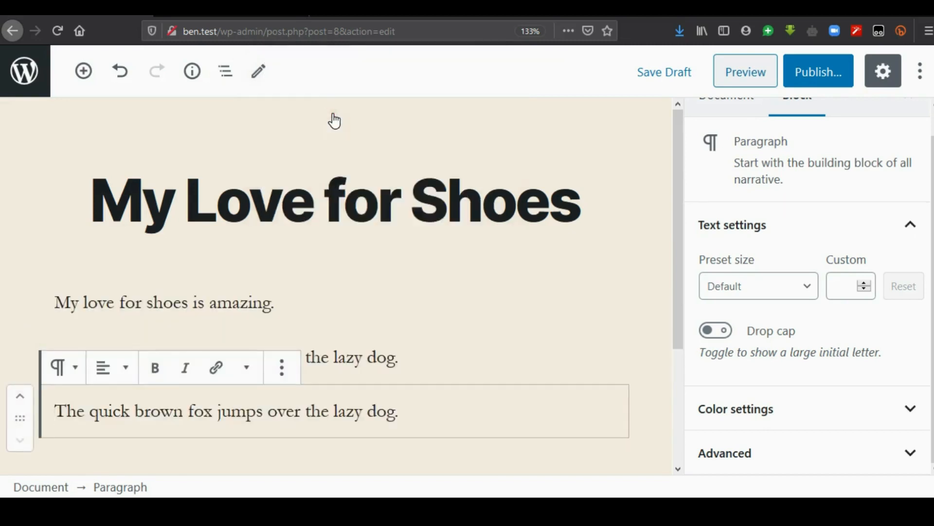
Remove the upper of the two identical "The quick brown fox" paragraph blocks
left_click(419, 365)
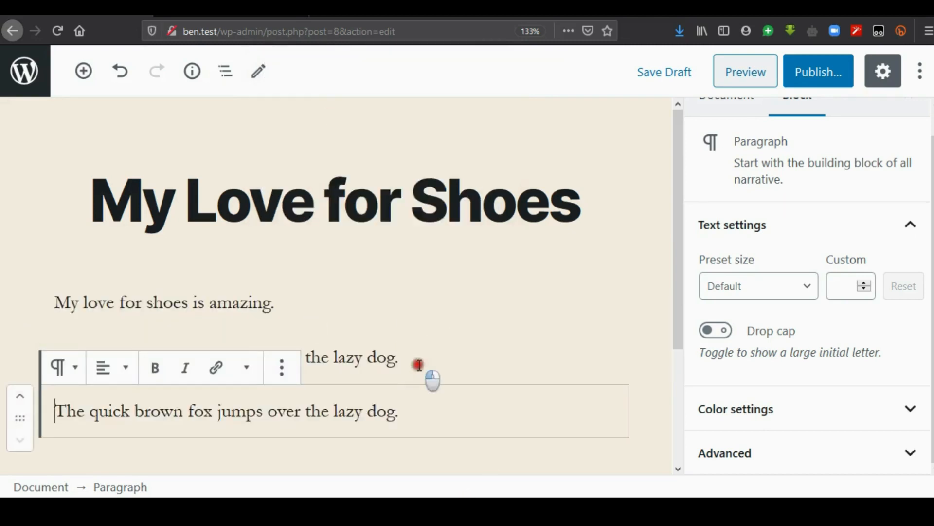
triple_click(419, 365)
left_click(282, 313)
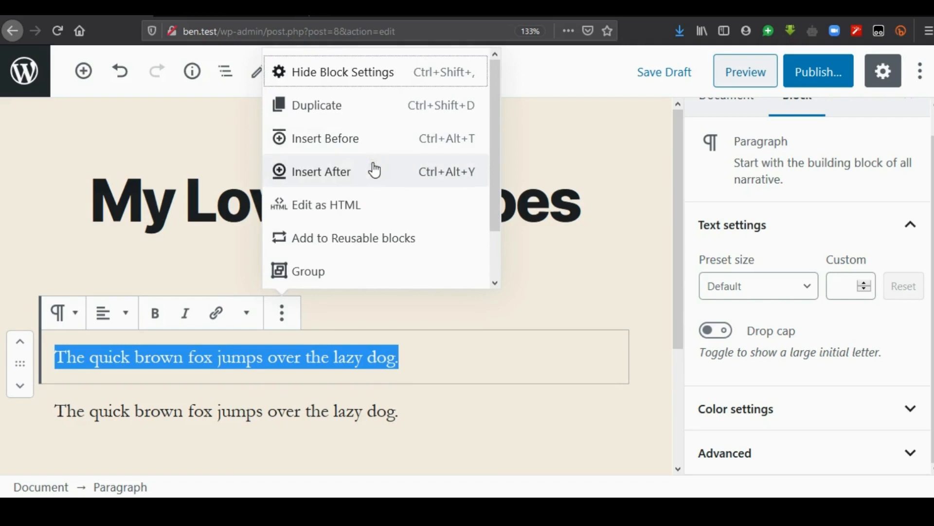
left_click(495, 165)
left_click_drag(495, 165, 488, 230)
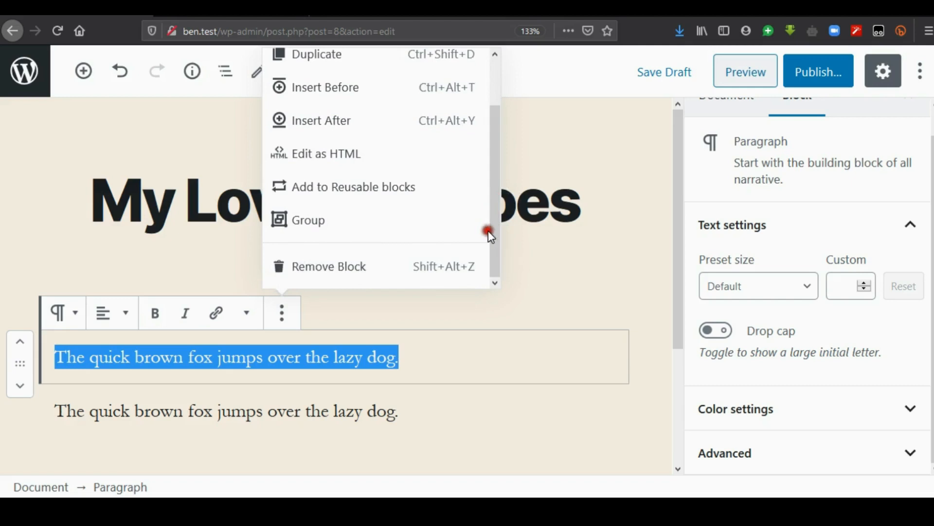
left_click(391, 272)
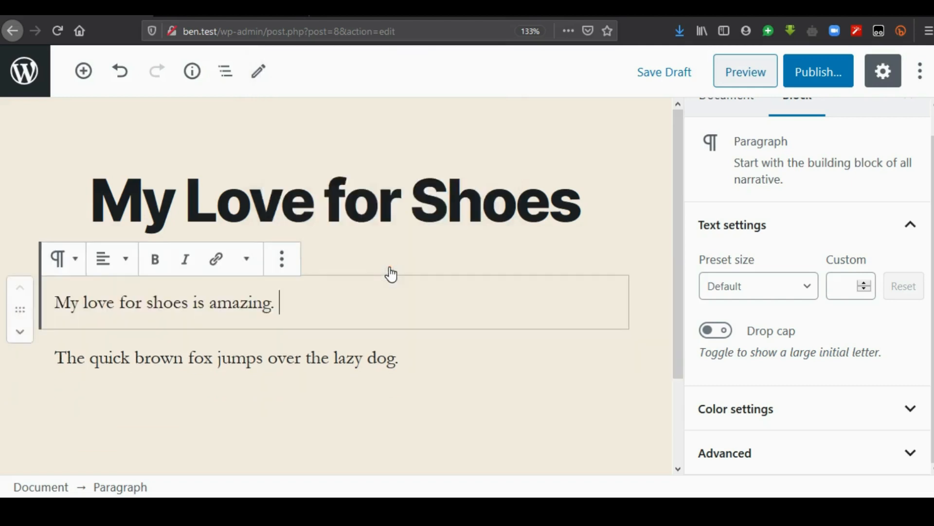
Make the whole sentence "The quick brown fox jumps over the lazy dog." bold and italic
triple_click(414, 357)
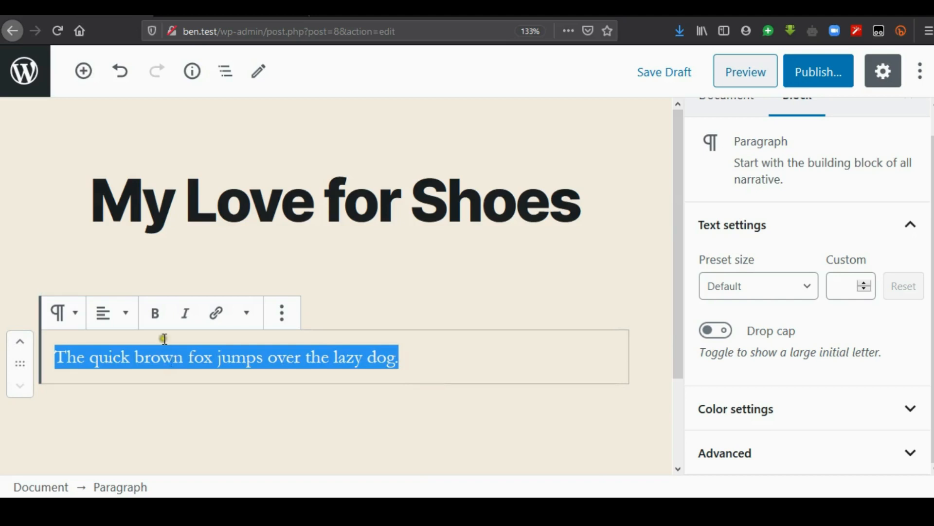
left_click(155, 316)
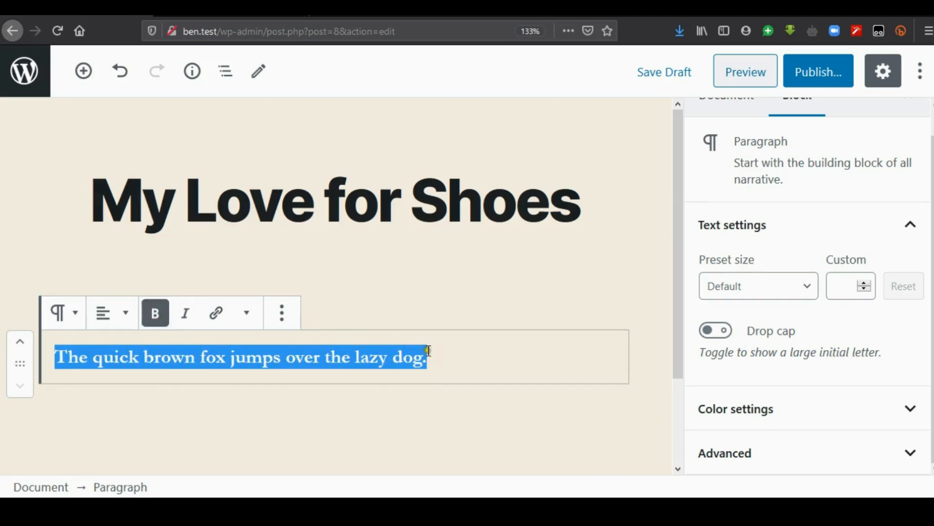
left_click(467, 361)
triple_click(467, 360)
left_click(186, 319)
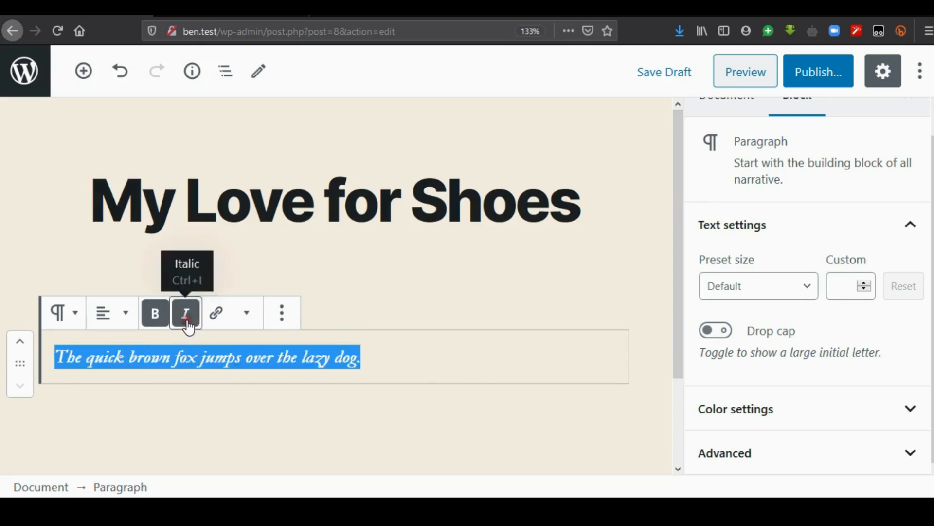
left_click(419, 364)
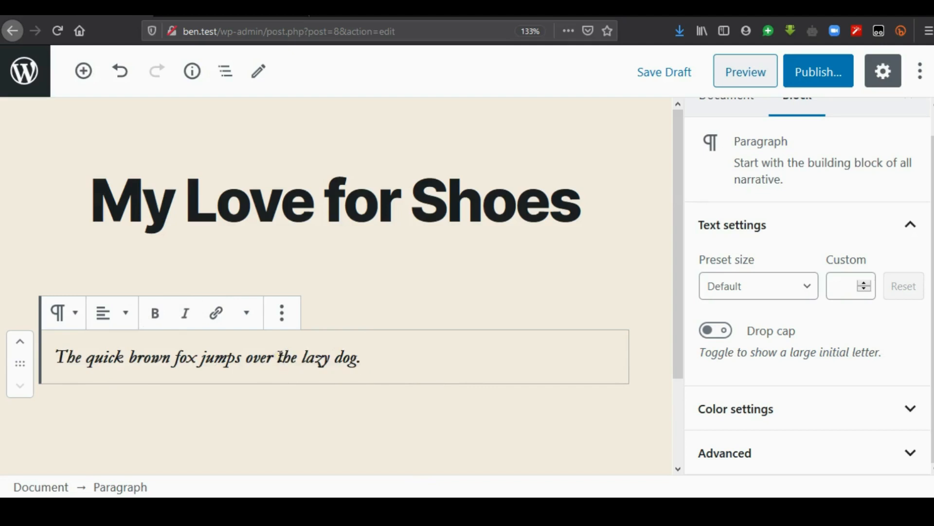
Link the words "jumps over" in the fox paragraph to google.com
left_click_drag(276, 358, 200, 358)
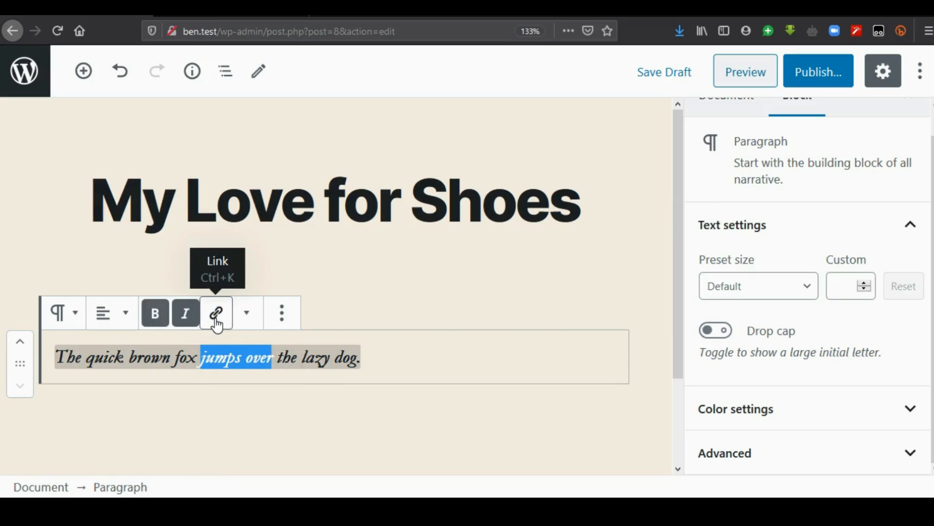
left_click(217, 324)
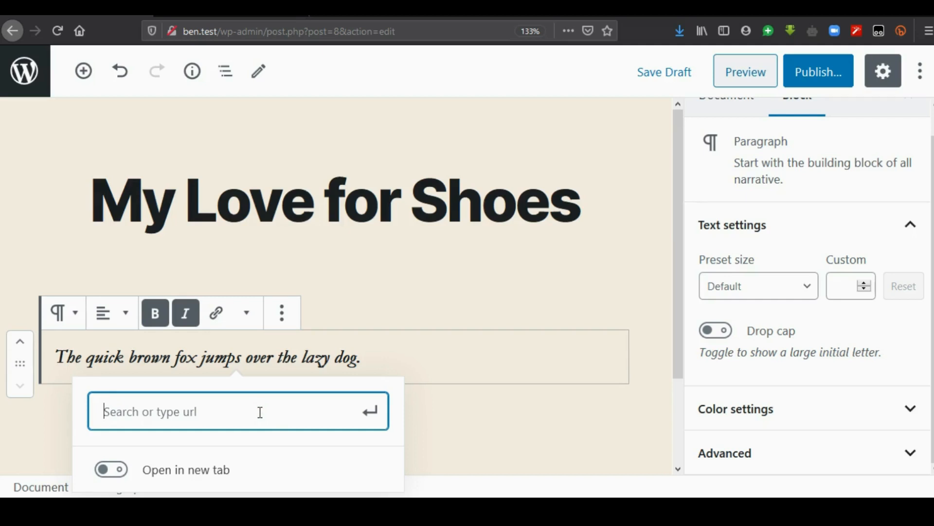
type("google.com")
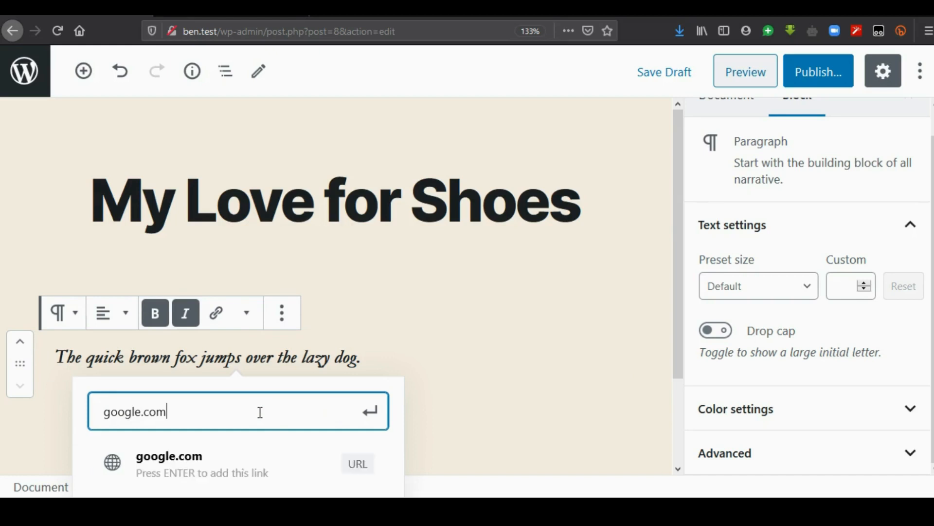
key("Return")
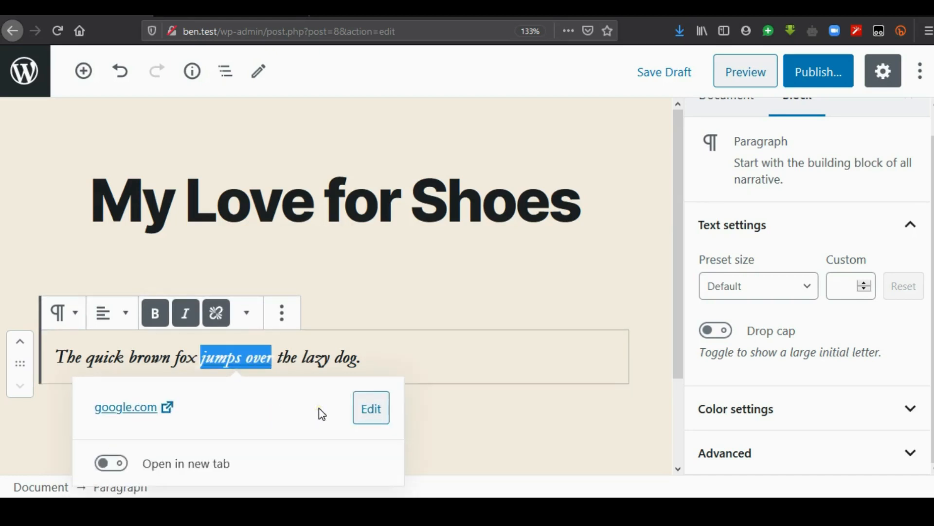
left_click(494, 356)
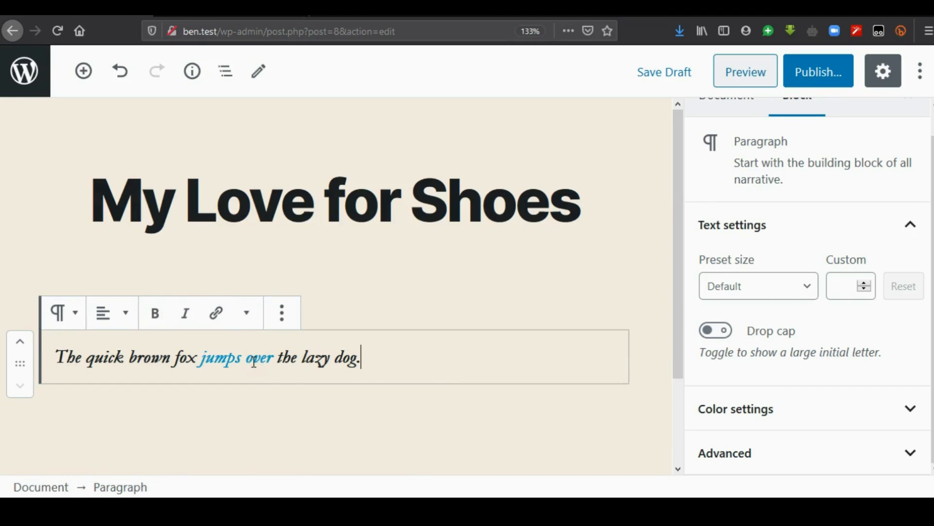
Try center and right text alignment on the fox paragraph and return it to left alignment
left_click_drag(676, 279, 675, 346)
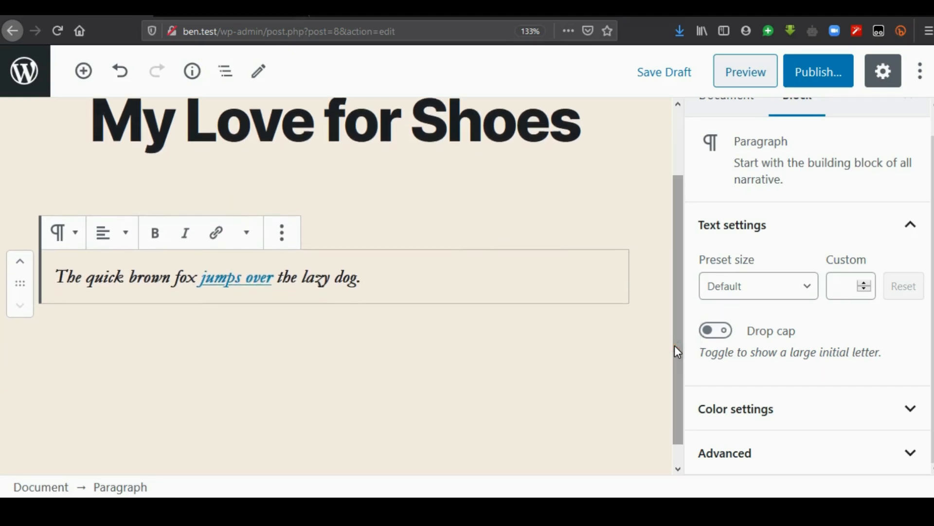
triple_click(384, 281)
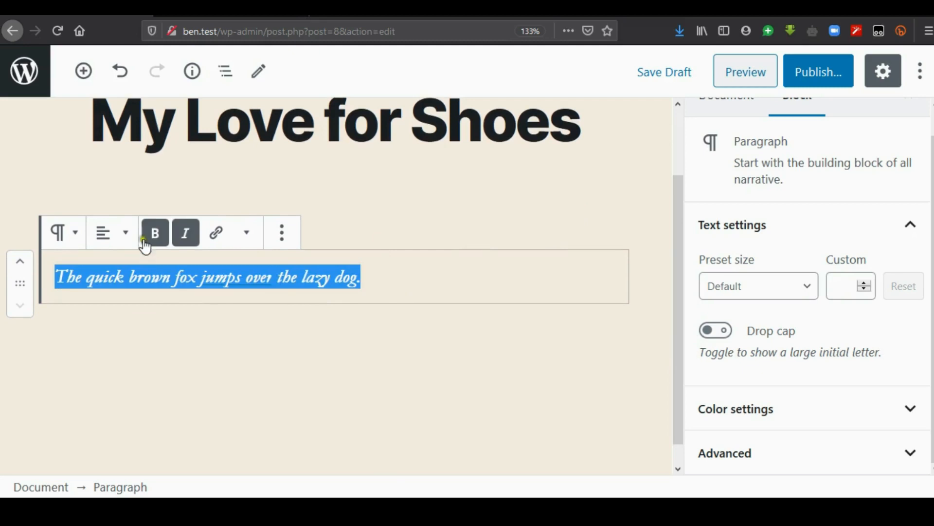
left_click(126, 235)
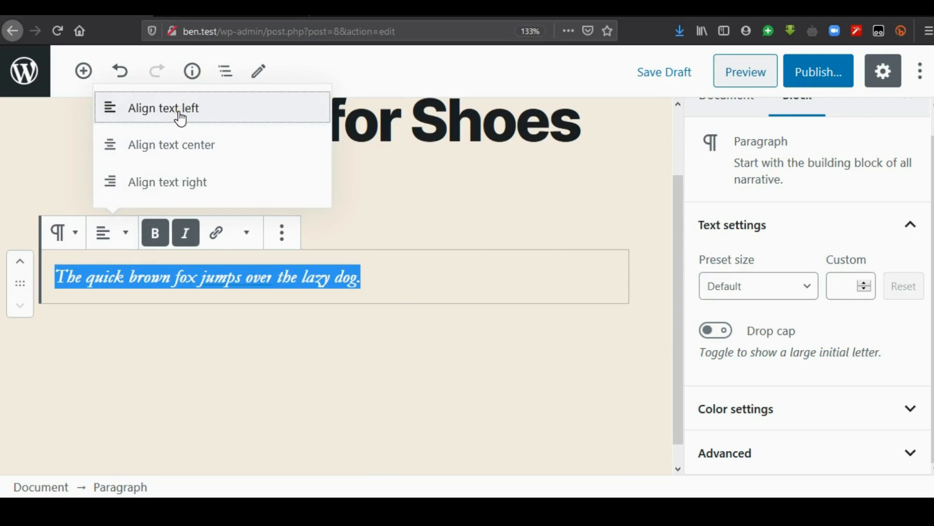
left_click(181, 144)
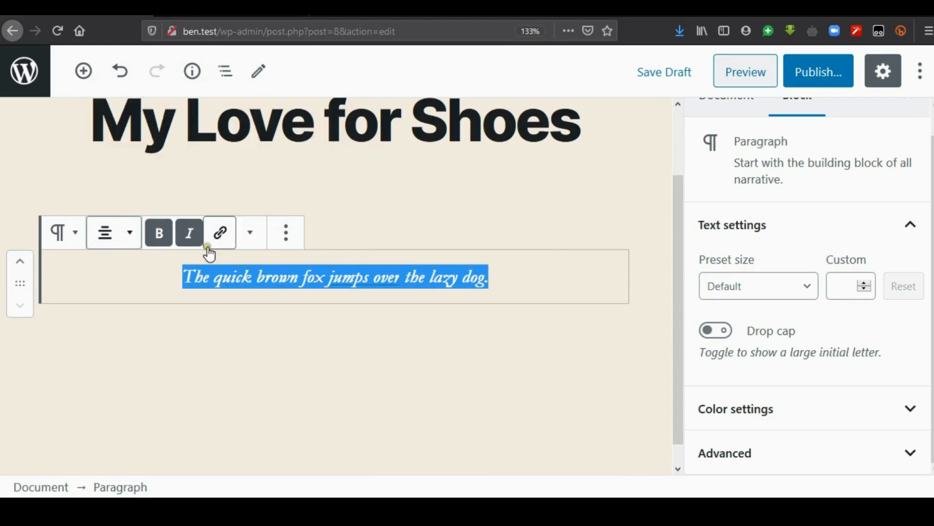
left_click(127, 233)
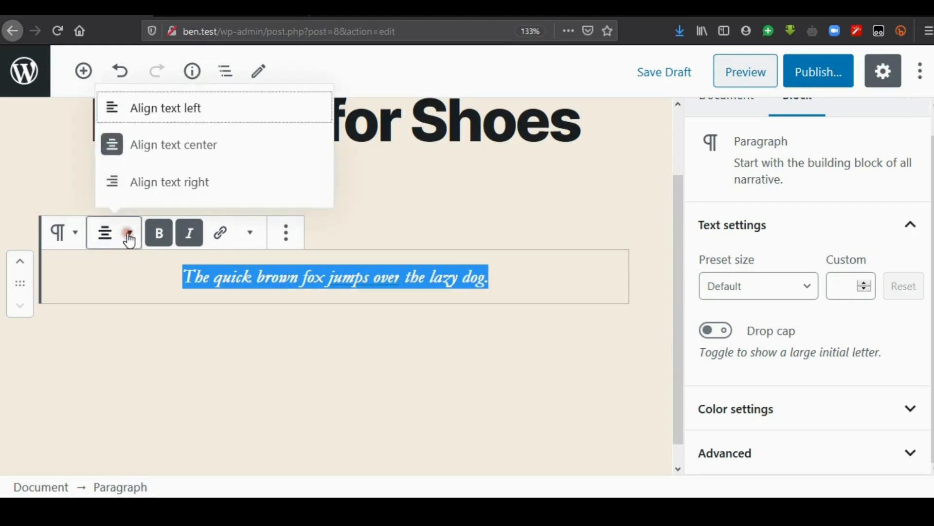
left_click(166, 185)
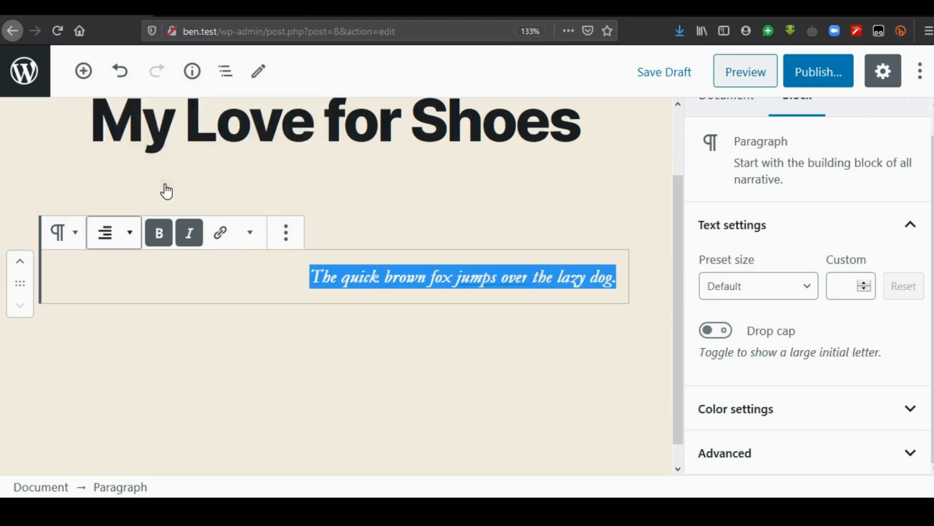
left_click(124, 233)
left_click(189, 110)
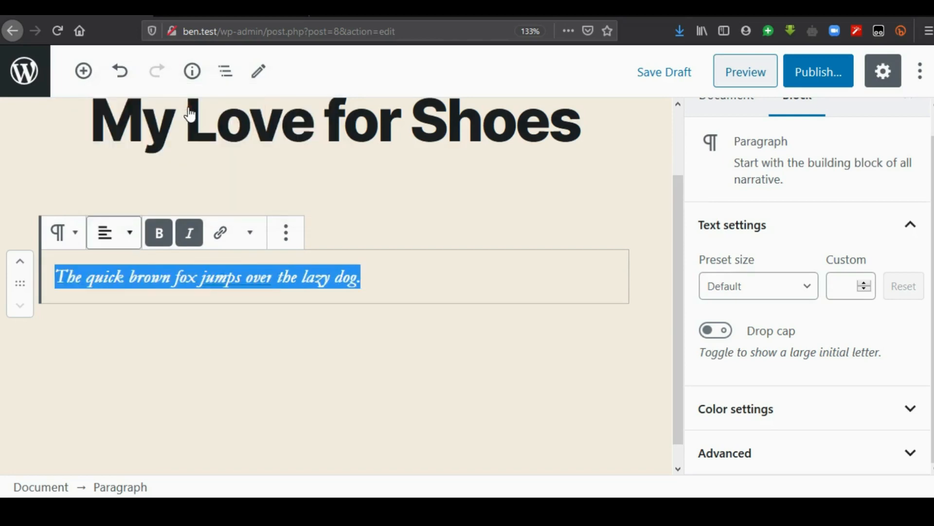
left_click(387, 278)
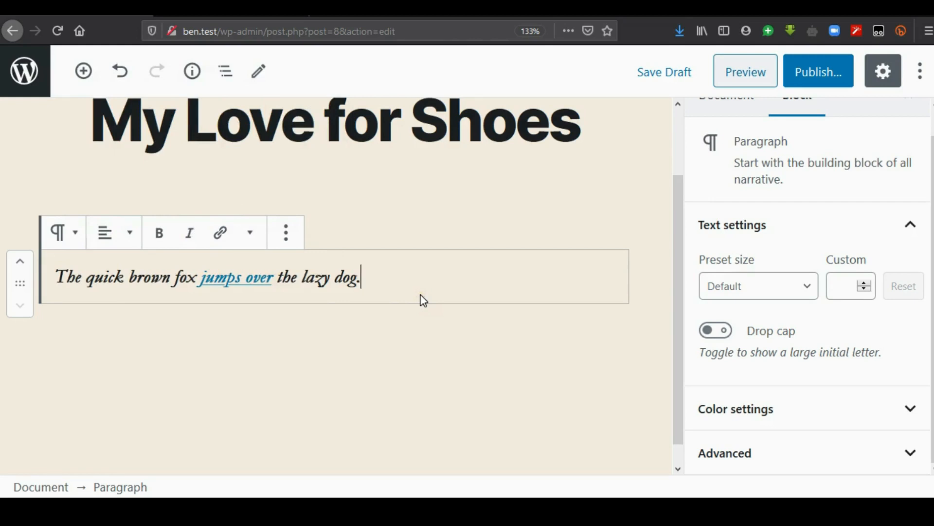
left_click(427, 332)
left_click(579, 283)
Switch from the paragraph to the post's document settings and open the featured image chooser
left_click_drag(677, 278, 679, 166)
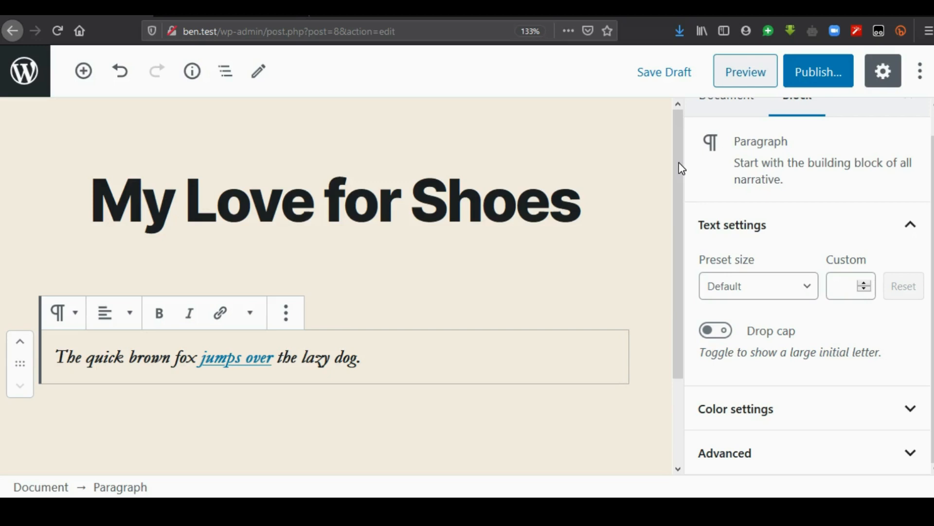
left_click(568, 204)
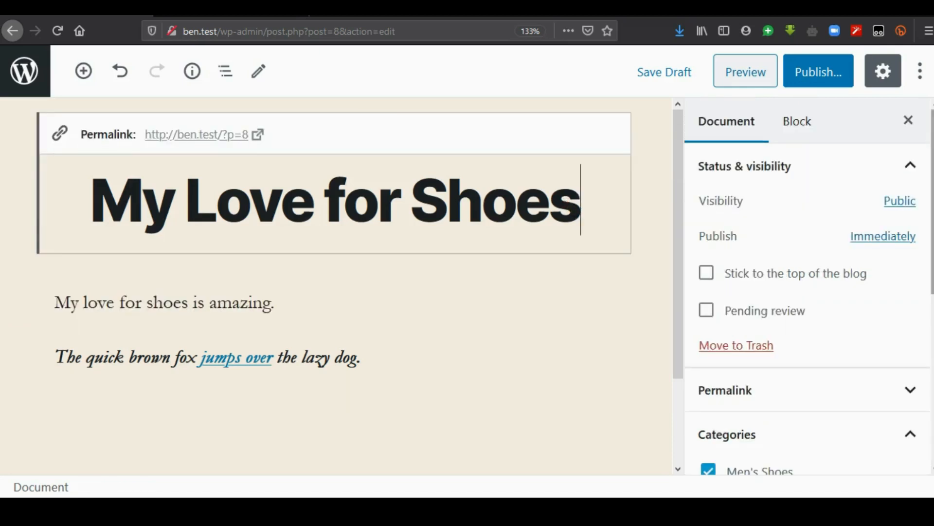
left_click_drag(930, 195, 930, 402)
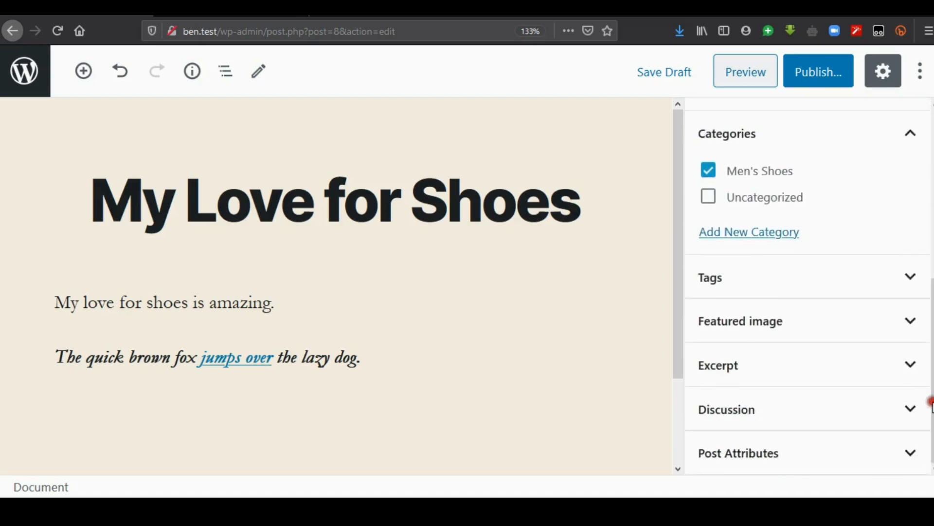
left_click(902, 323)
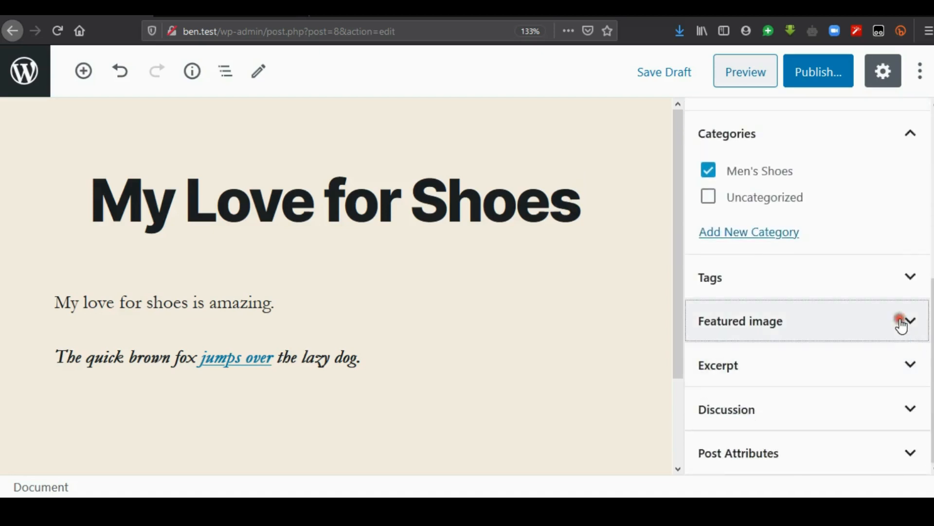
left_click_drag(930, 338, 930, 360)
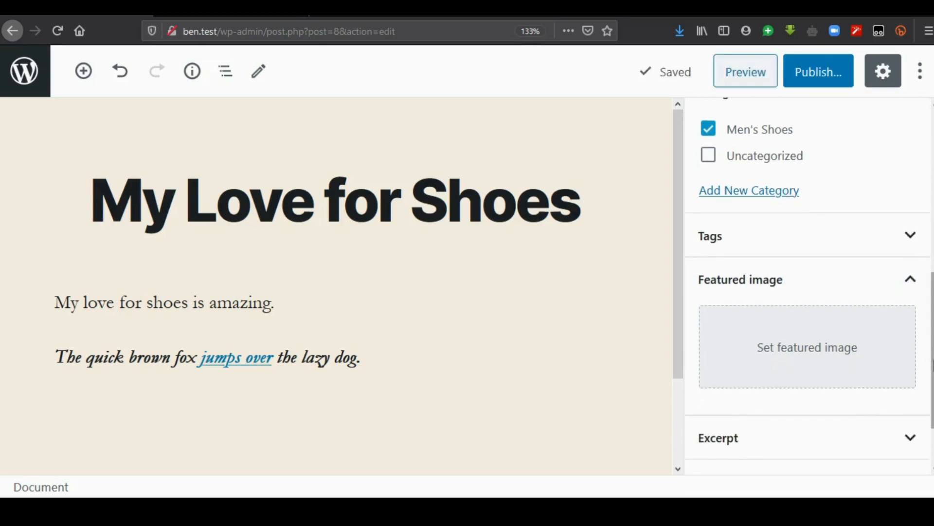
left_click(792, 374)
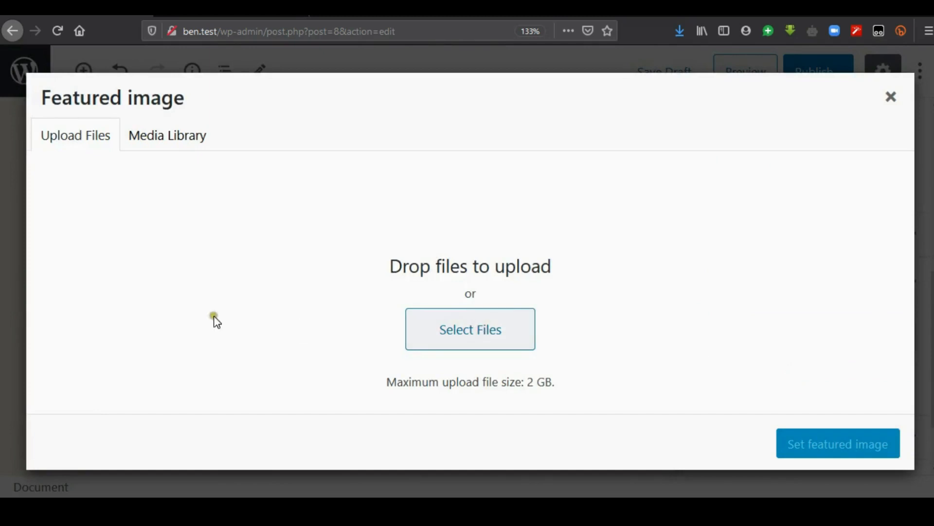
left_click(169, 146)
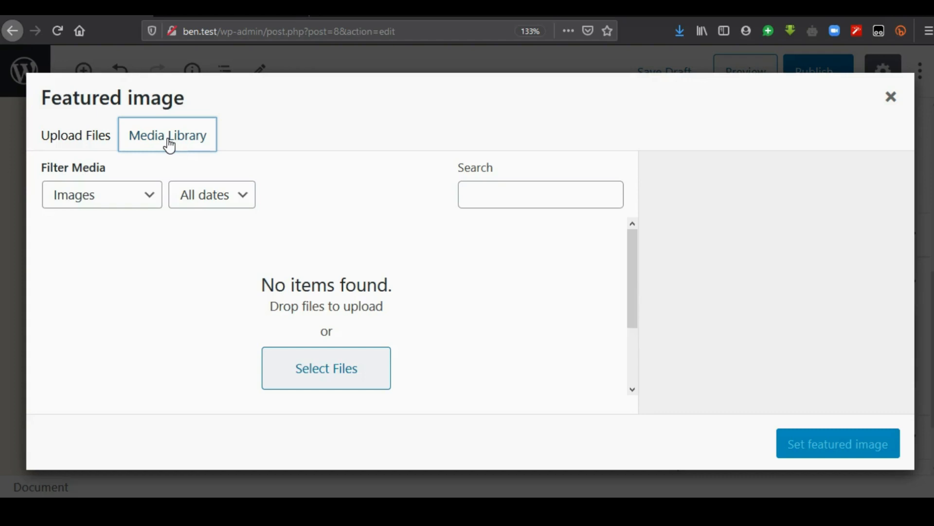
left_click(102, 148)
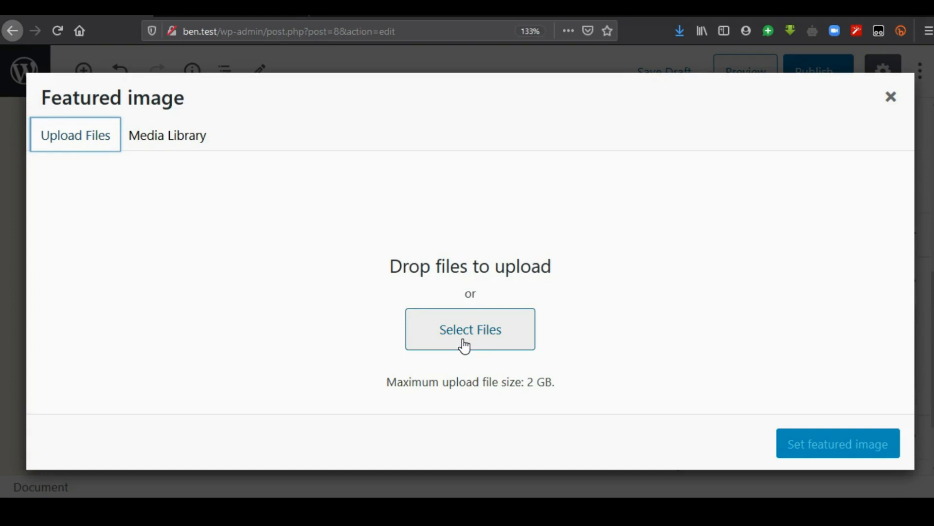
left_click(168, 138)
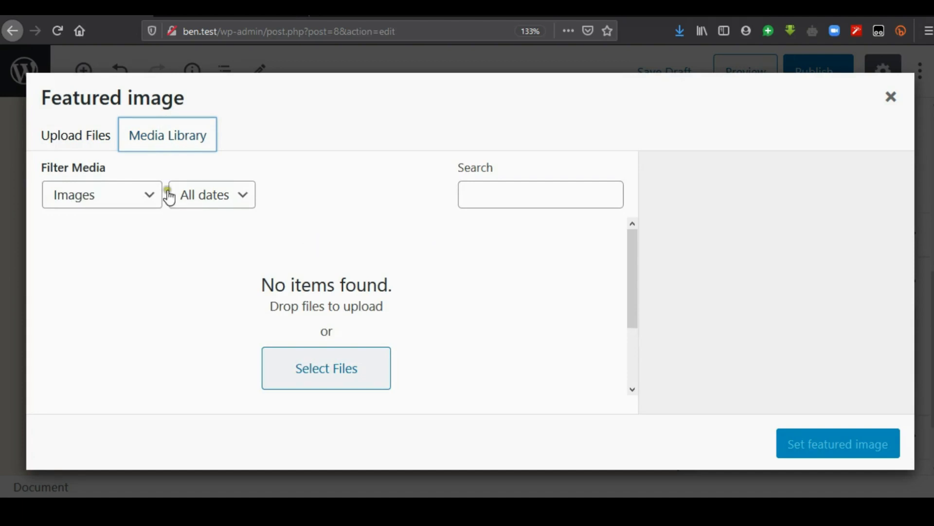
left_click(64, 141)
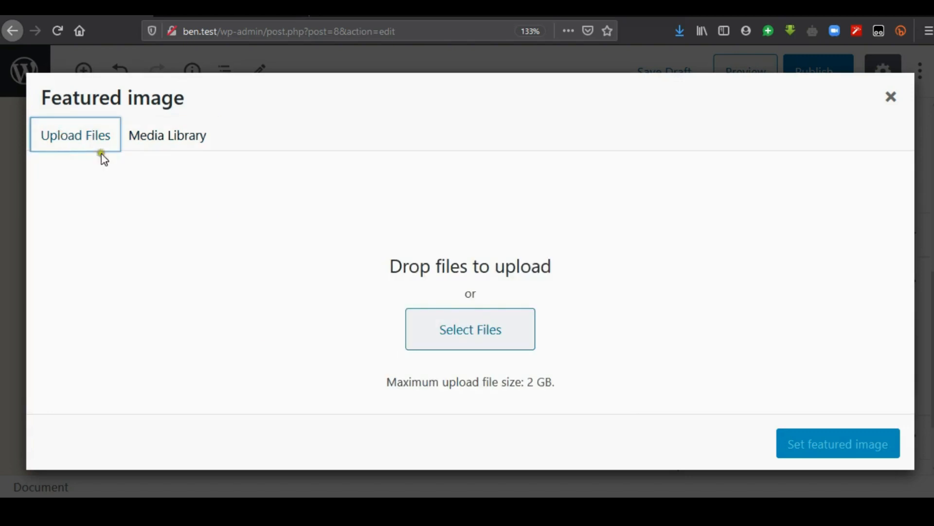
Upload DSC_2869 from the IMAGES folder on the Desktop and set it as the post's featured image
left_click(421, 343)
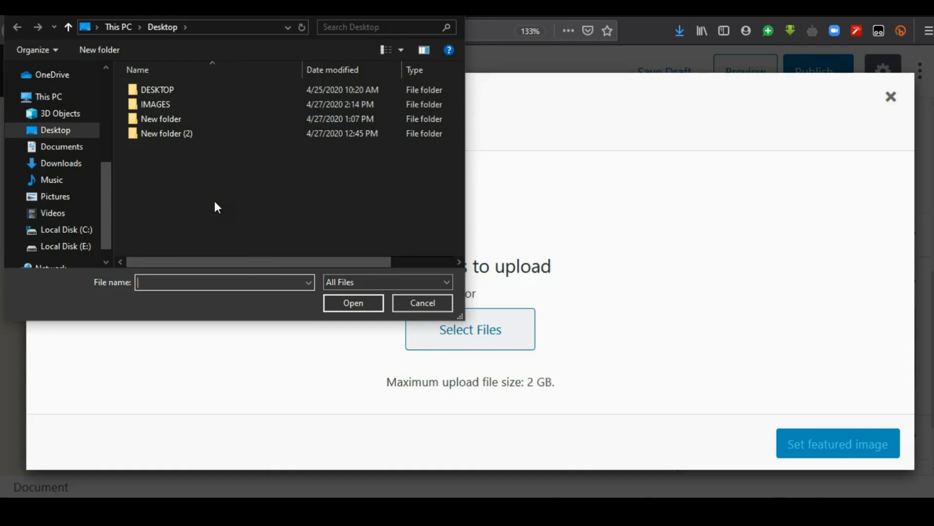
double_click(182, 108)
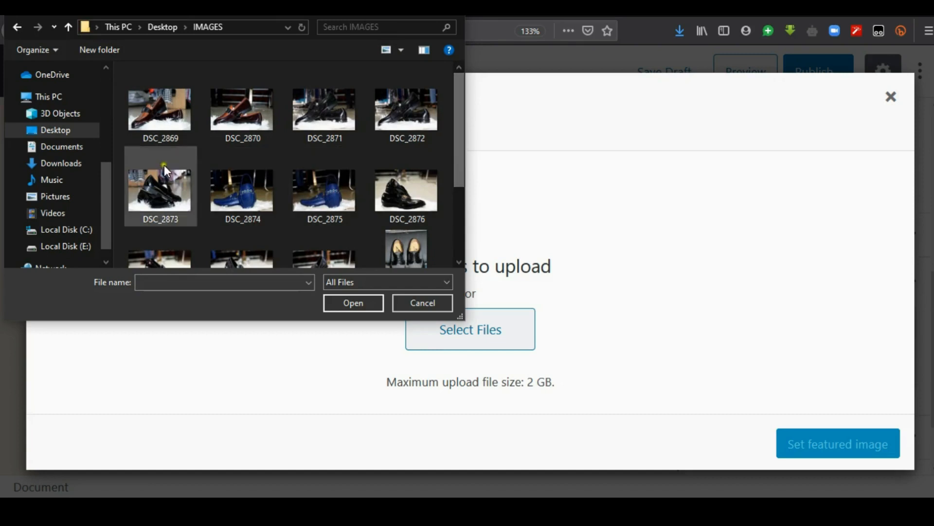
double_click(142, 123)
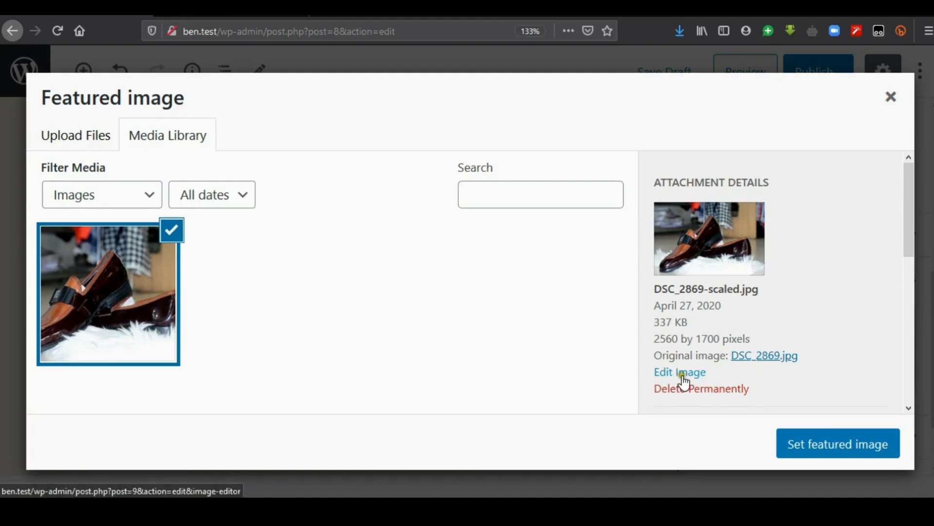
left_click_drag(910, 229, 905, 332)
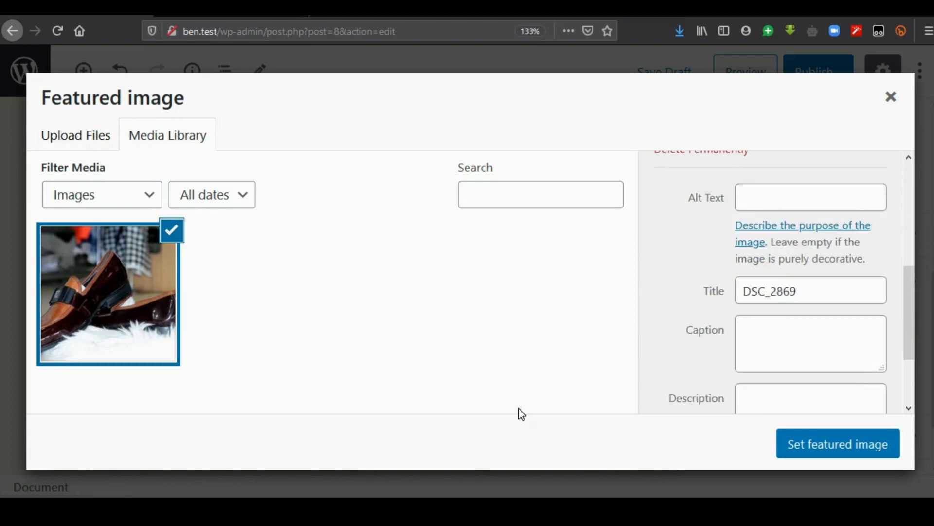
left_click(796, 446)
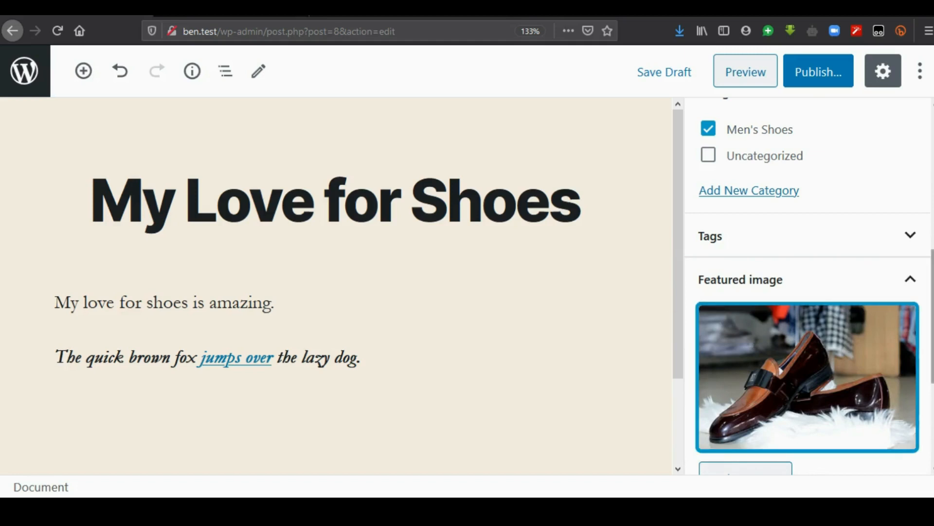
Preview the "My Love for Shoes" post as it appears on the site
scroll(909, 157, "down", 3)
scroll(909, 157, "up", 8)
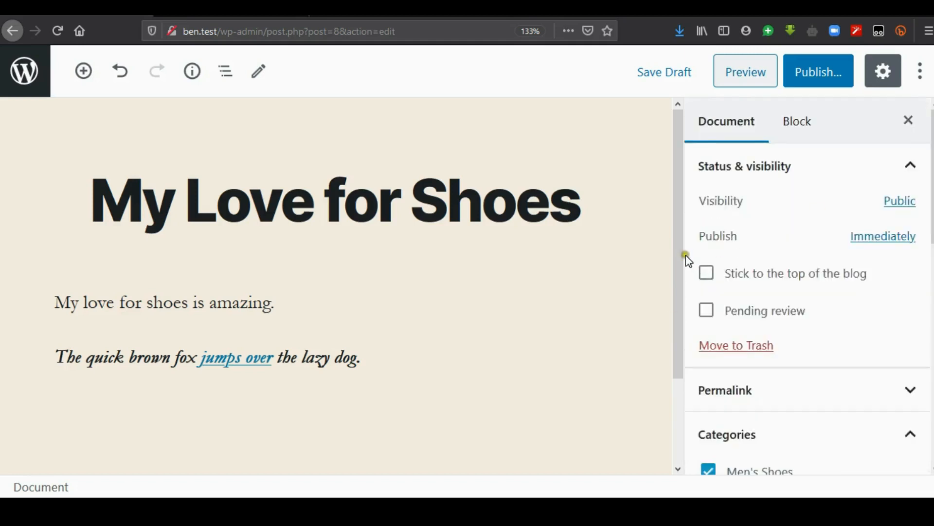
left_click_drag(675, 248, 670, 186)
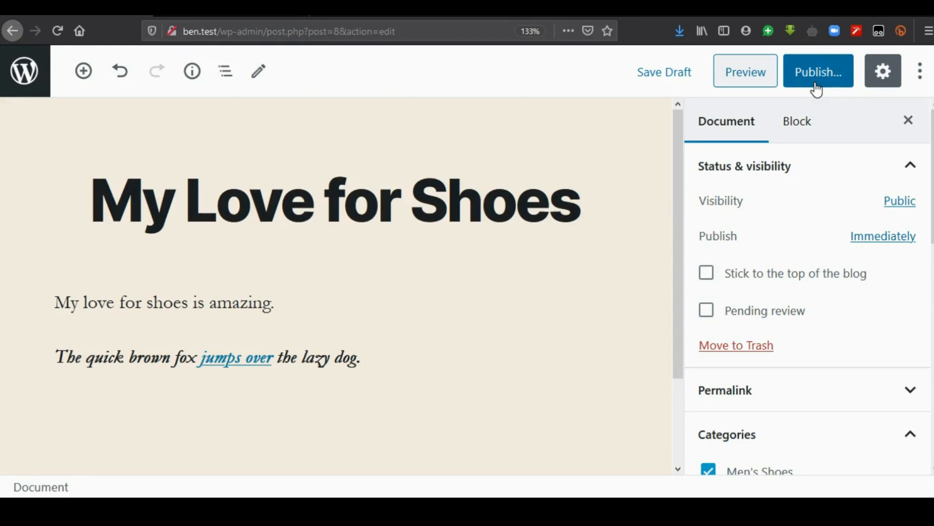
left_click(744, 84)
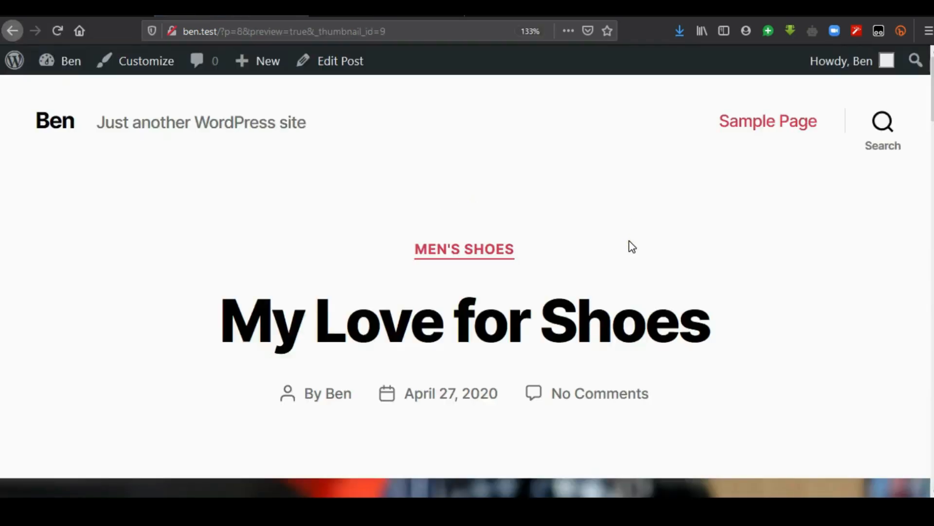
Try to post "Comment" as a reply on the previewed post and return to the preview page
scroll(930, 112, "down", 1)
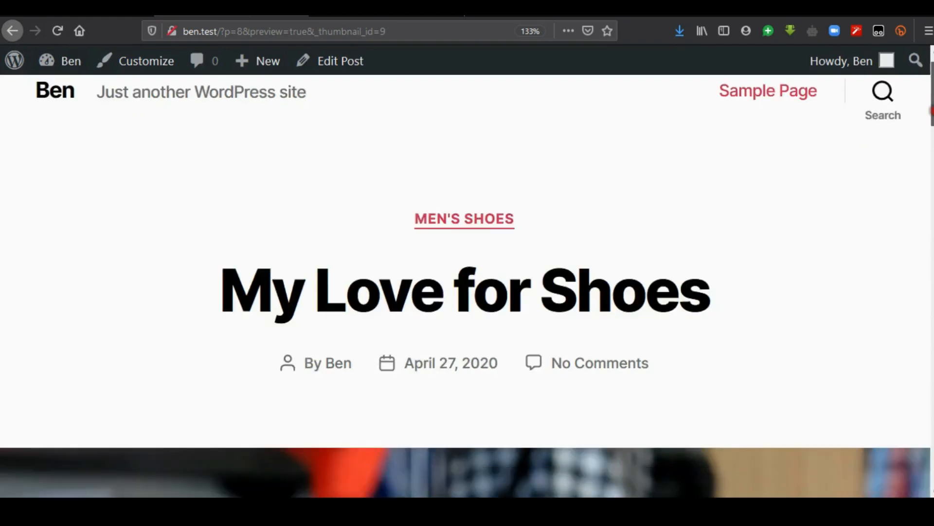
scroll(930, 111, "down", 10)
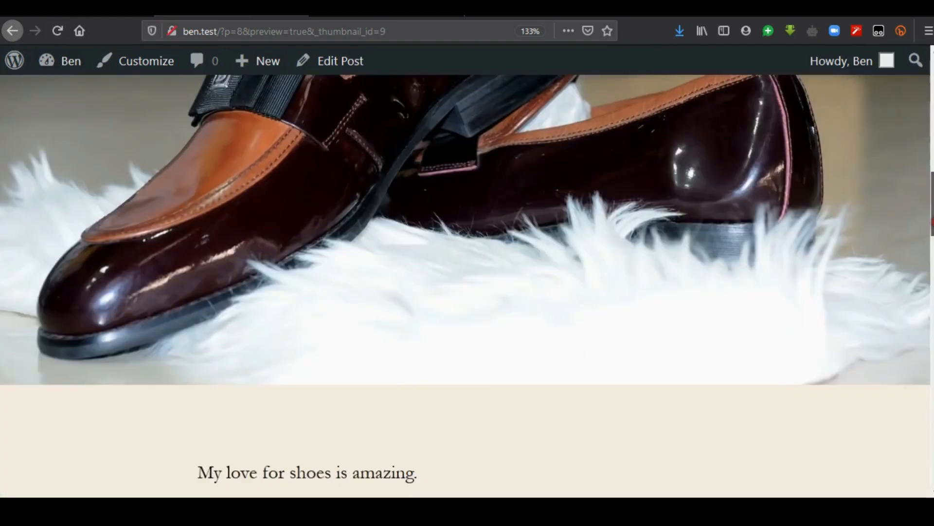
left_click_drag(931, 217, 931, 348)
left_click(546, 267)
type("Com")
type("meny")
key("BackSpace")
type("t")
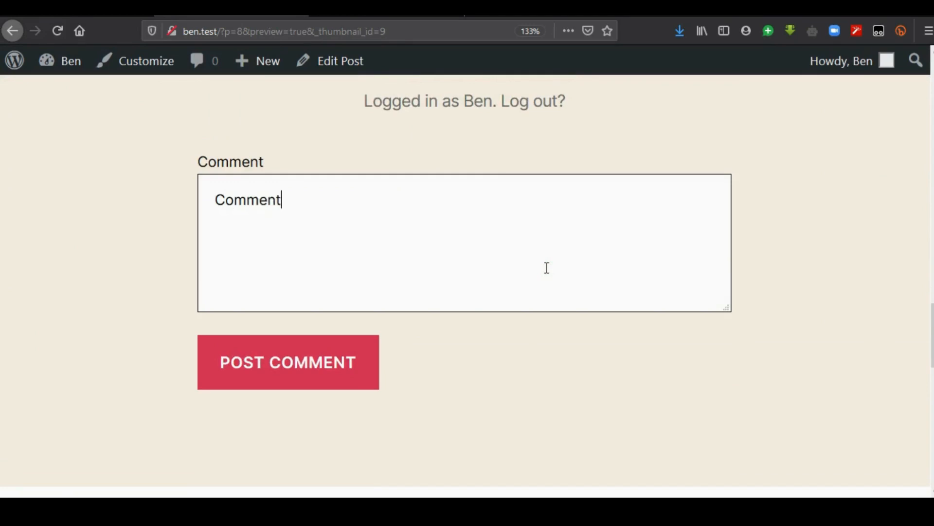
left_click(340, 379)
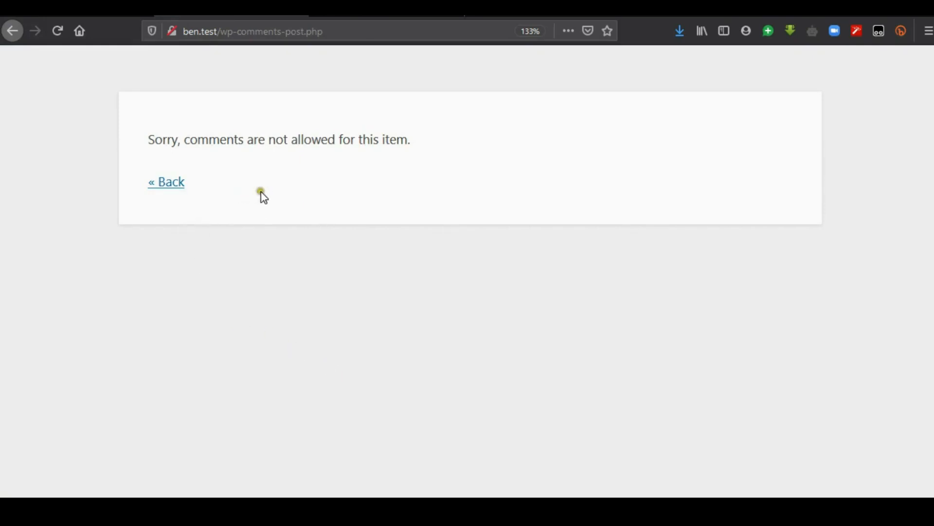
left_click(181, 189)
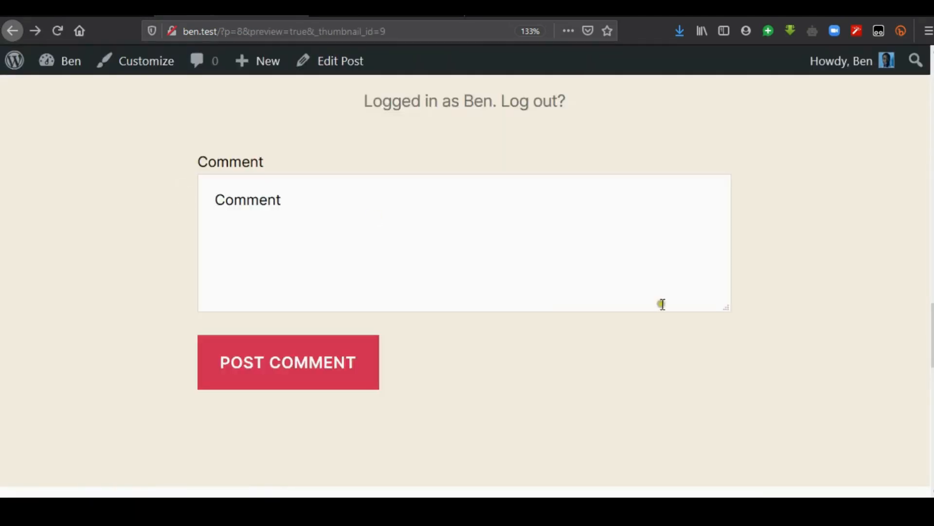
Return from the preview to the post editor and publish the "My Love for Shoes" post
left_click_drag(930, 344, 930, 25)
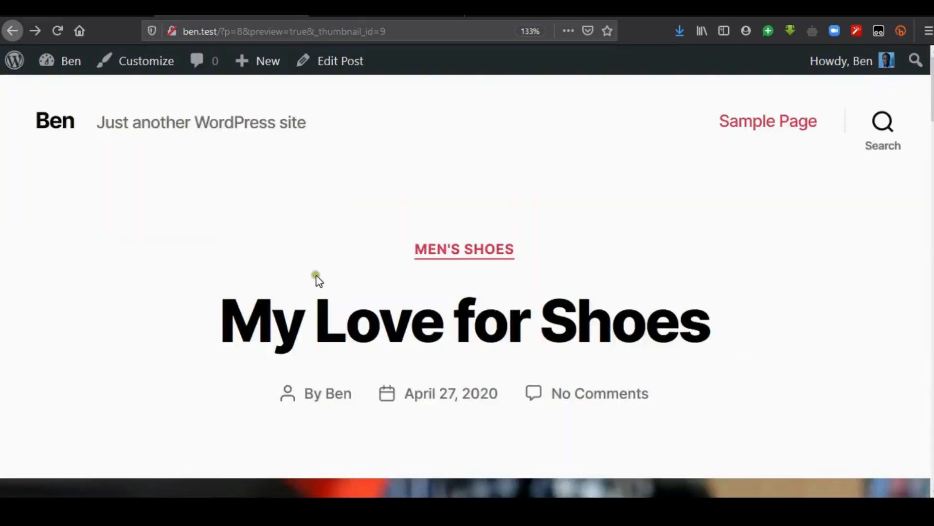
left_click(10, 31)
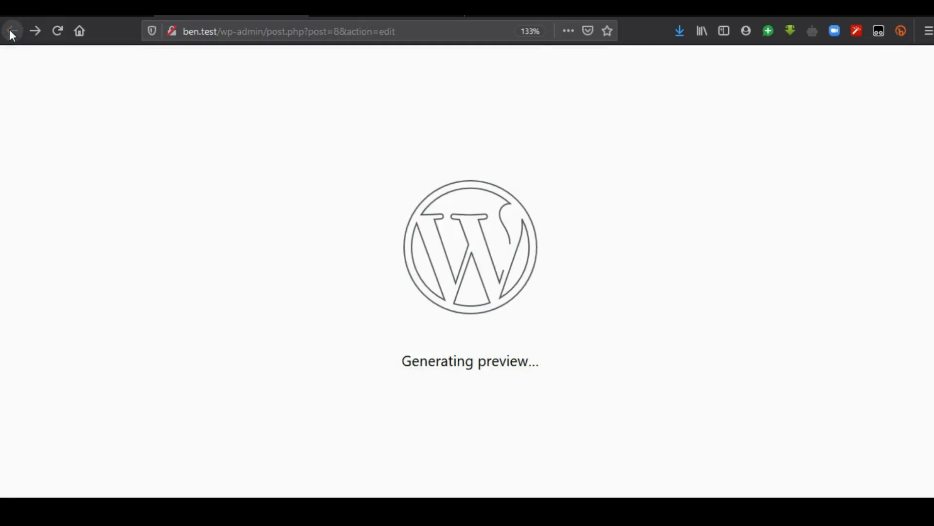
left_click(56, 13)
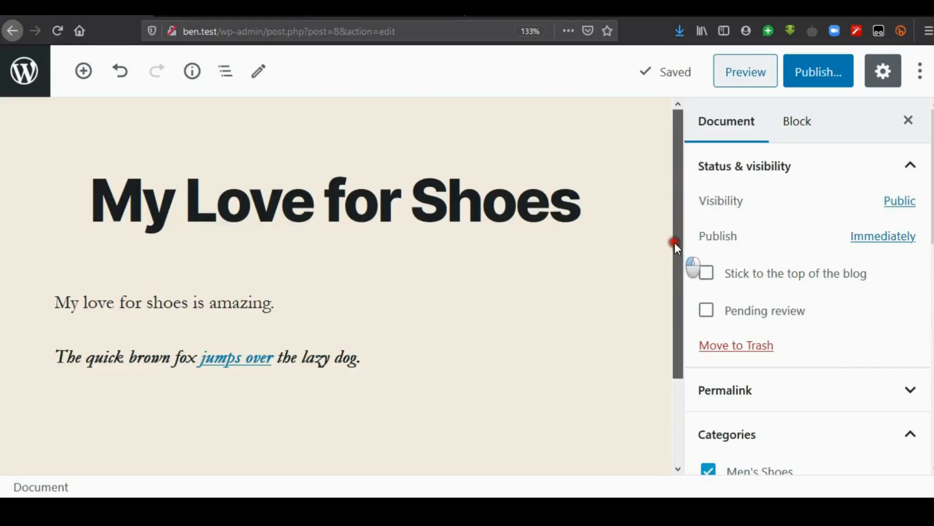
left_click_drag(678, 185, 681, 110)
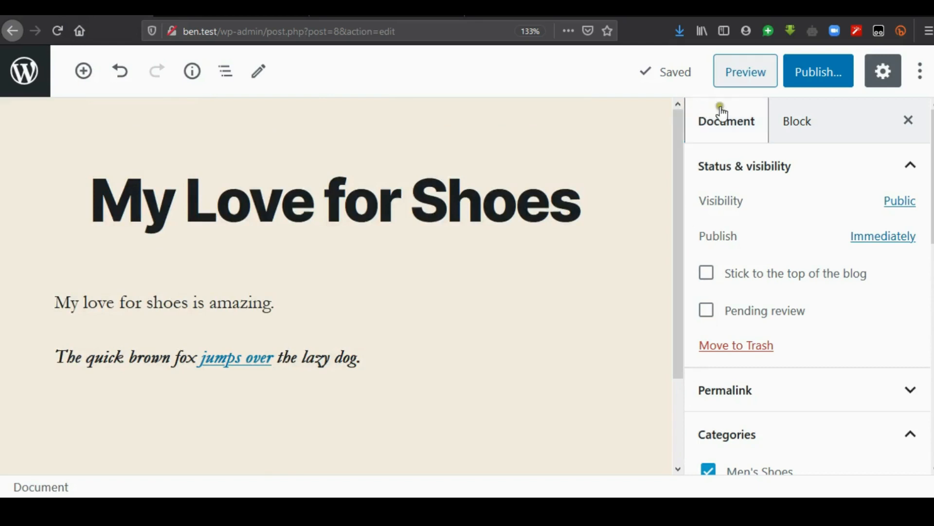
left_click(806, 88)
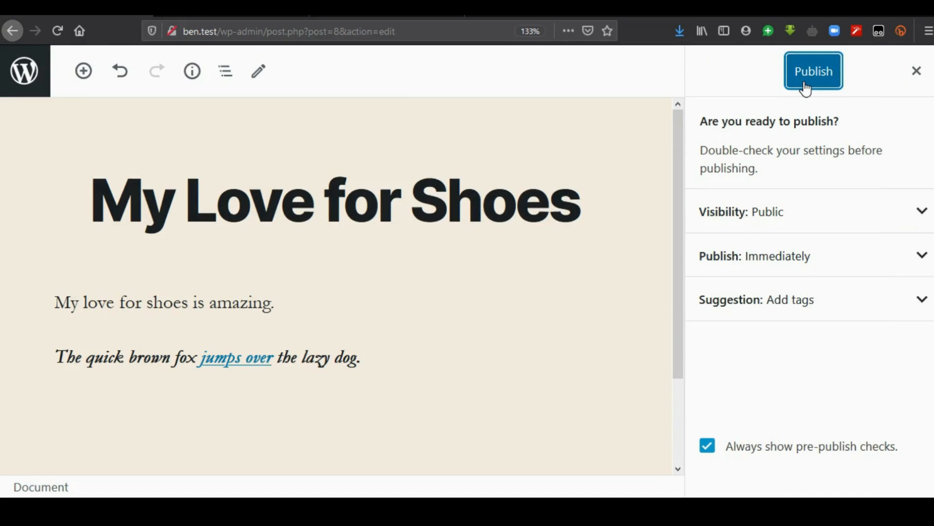
left_click(799, 83)
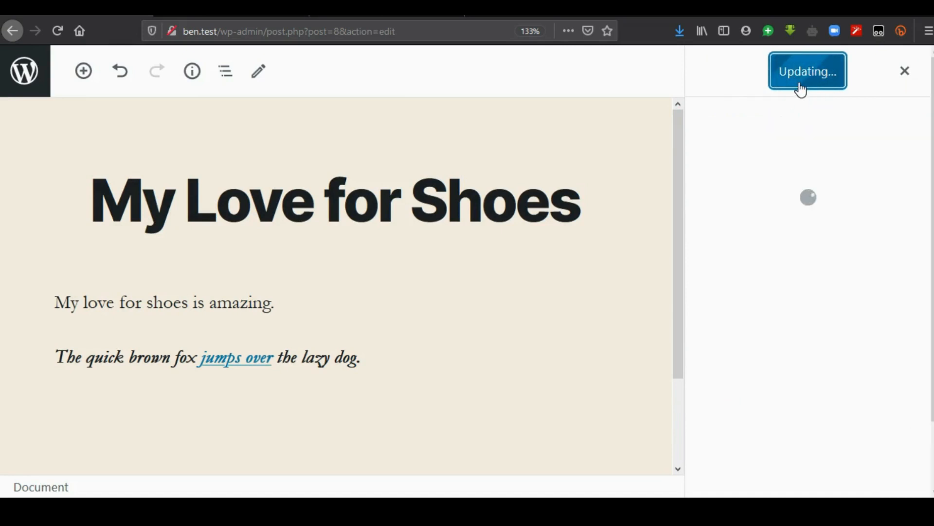
View the published post on the site down to its reply form and return to the editor
left_click(414, 466)
left_click(505, 465)
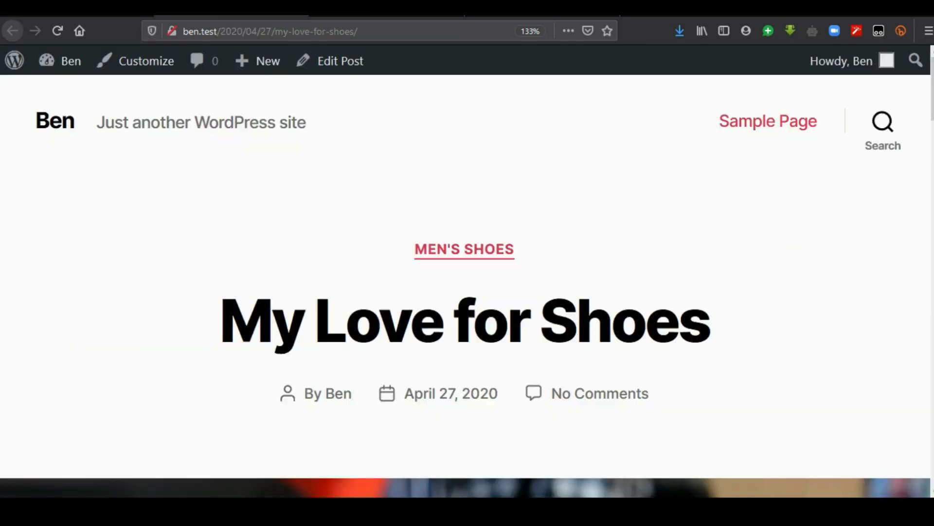
scroll(467, 286, "down", 15)
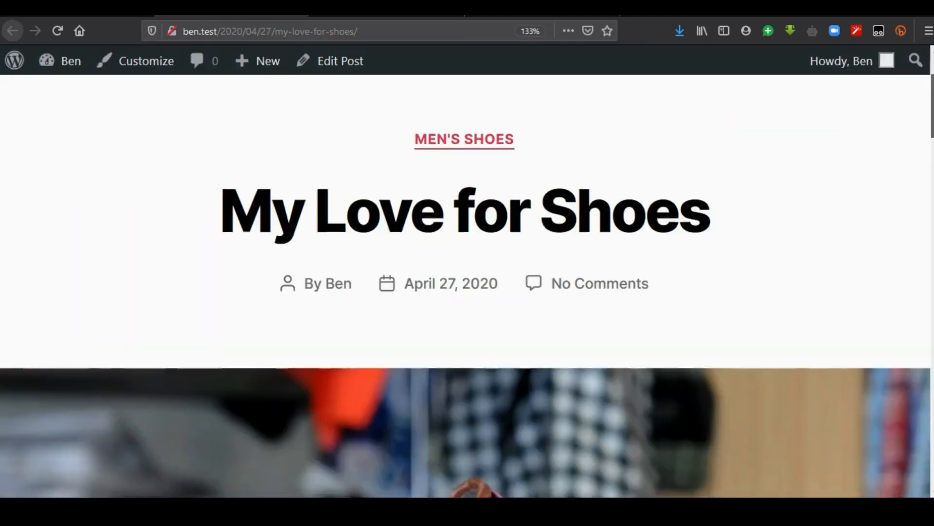
scroll(467, 286, "down", 5)
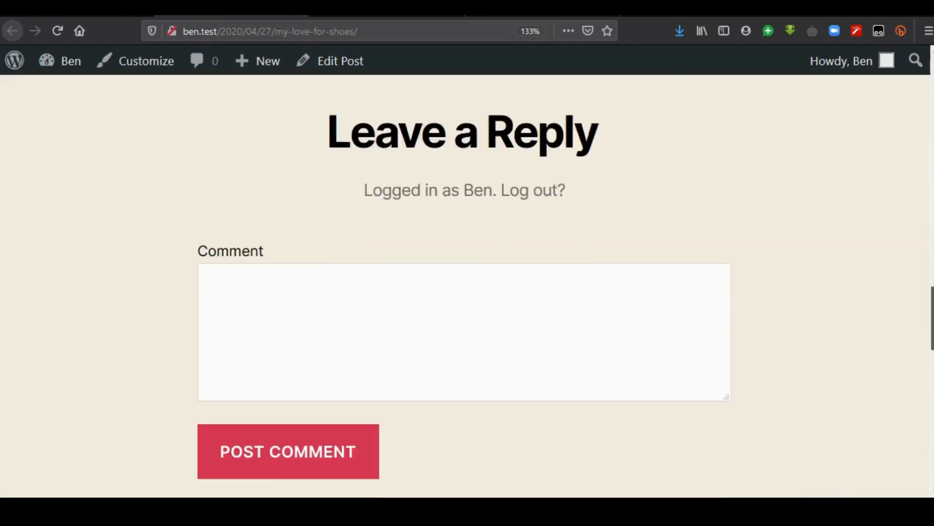
scroll(467, 286, "up", 20)
scroll(467, 286, "up", 4)
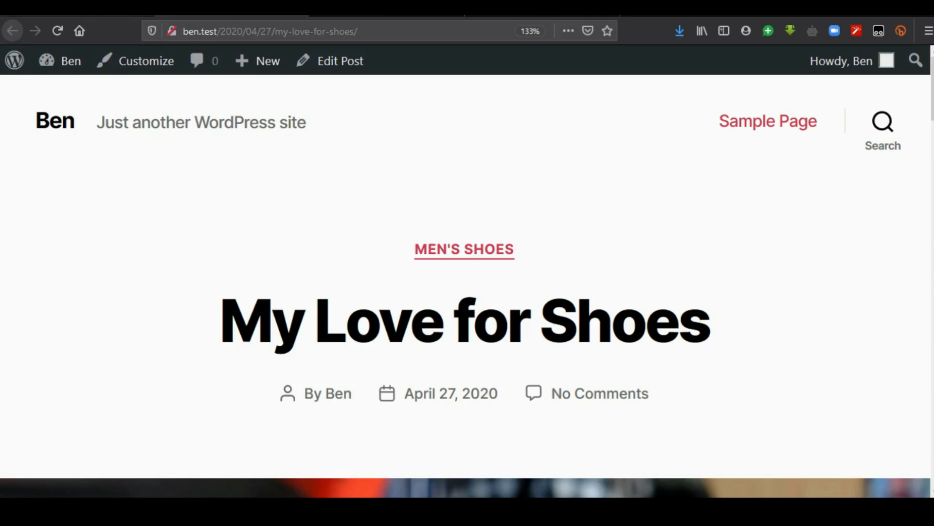
key("ctrl+w")
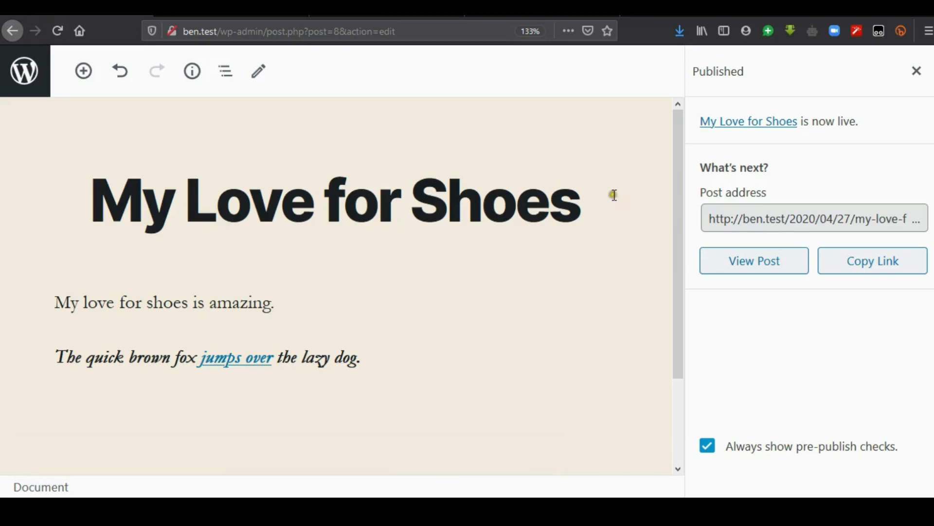
Leave the post editor for the dashboard and open the media library
left_click_drag(675, 222, 530, 68)
left_click(11, 31)
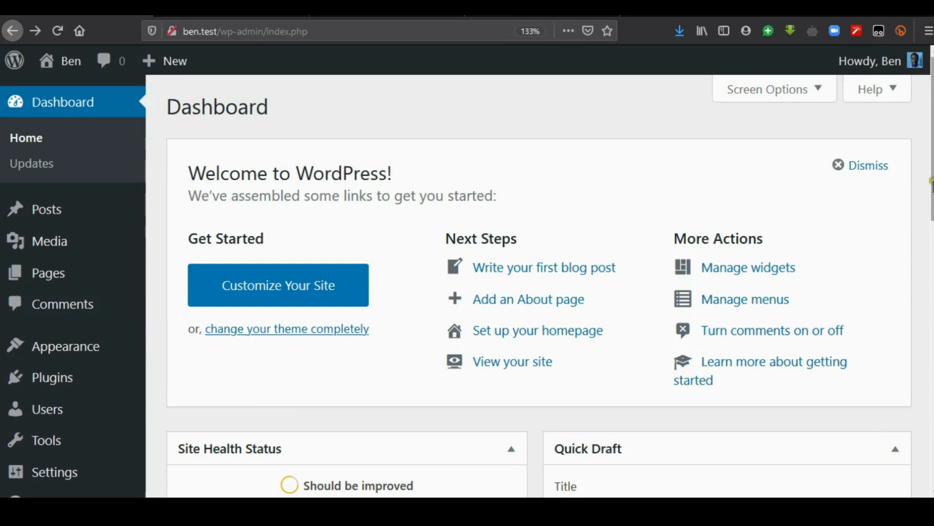
mouse_move(67, 243)
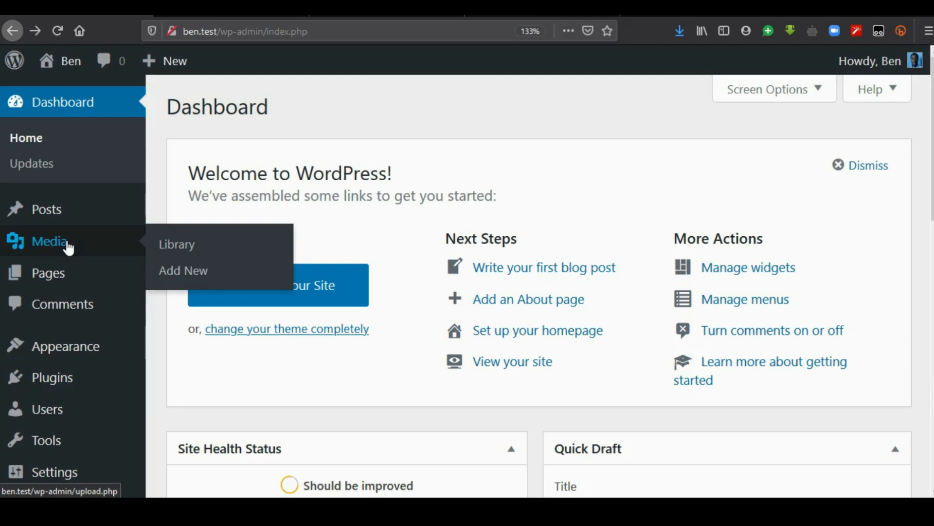
left_click(194, 250)
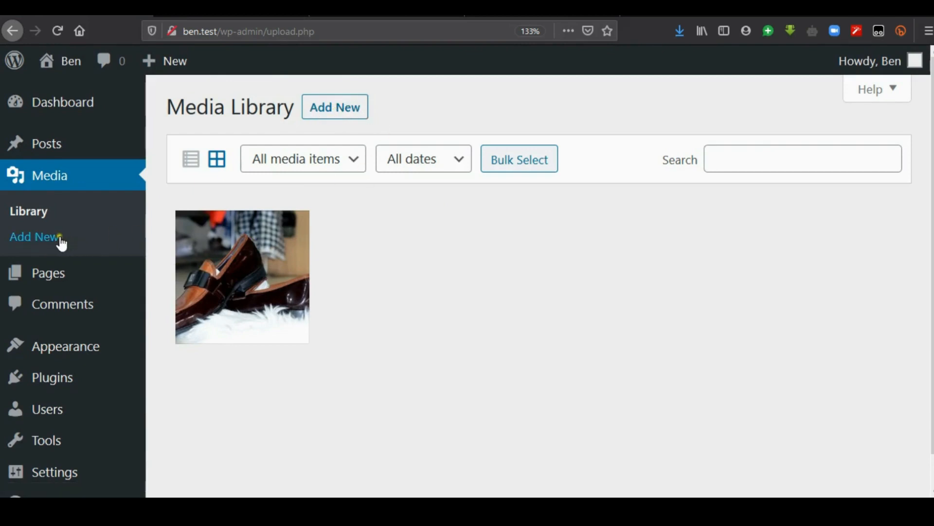
Upload DSC_2870, DSC_2871, DSC_2872, DSC_2873 and DSC_2874 from the IMAGES folder on the Desktop to the media library
left_click(333, 123)
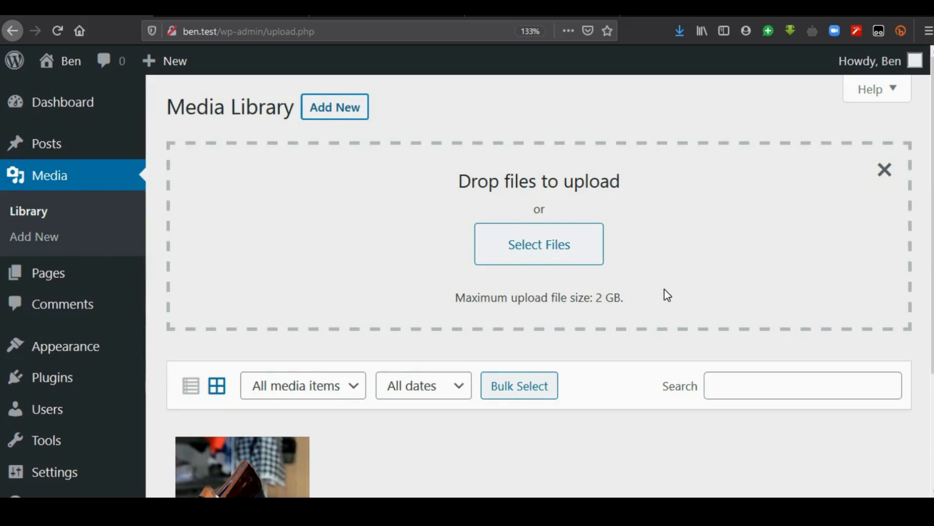
left_click(544, 257)
left_click(516, 259)
left_click(517, 262)
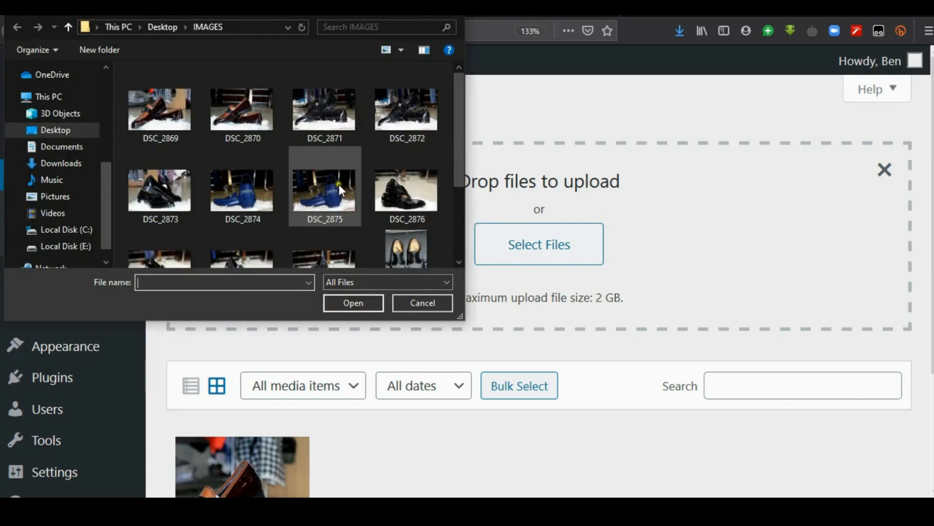
left_click(237, 127)
left_click(349, 132, "ctrl")
left_click(385, 132, "ctrl")
left_click(183, 200, "ctrl")
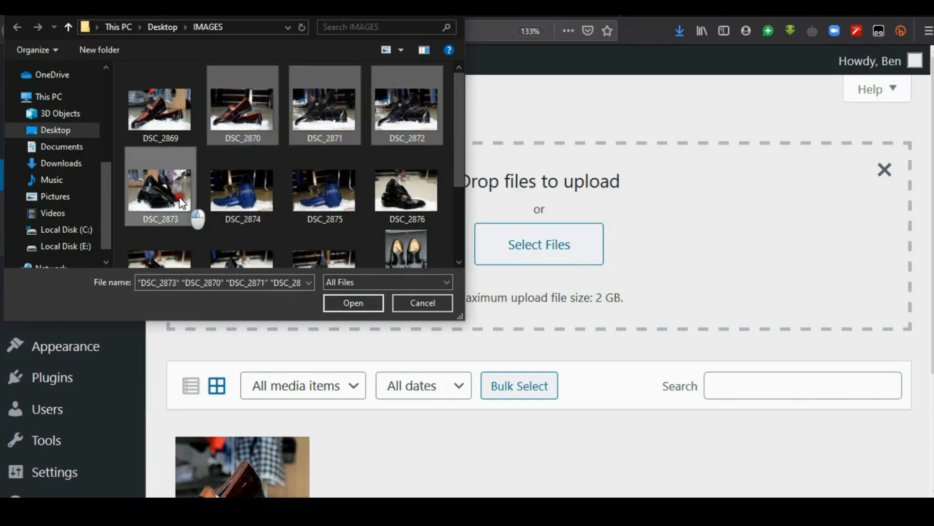
left_click(233, 200, "ctrl")
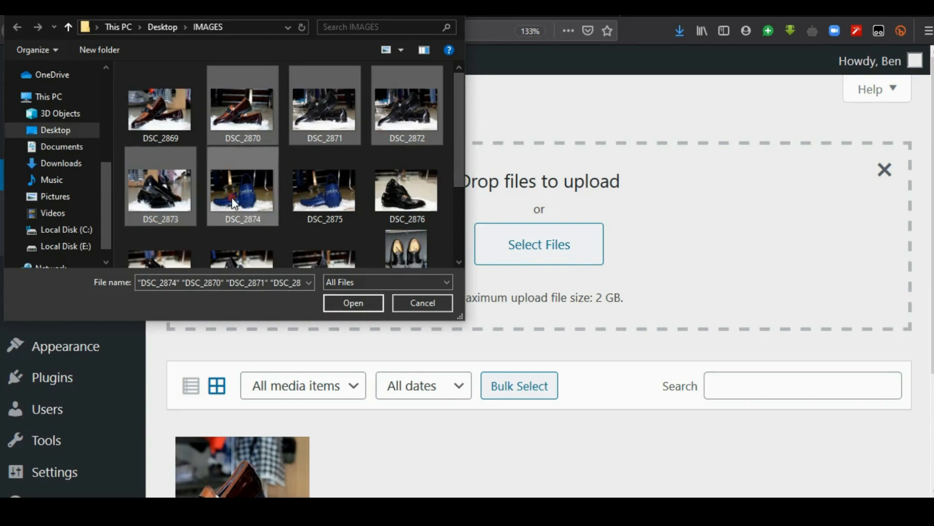
left_click(356, 308)
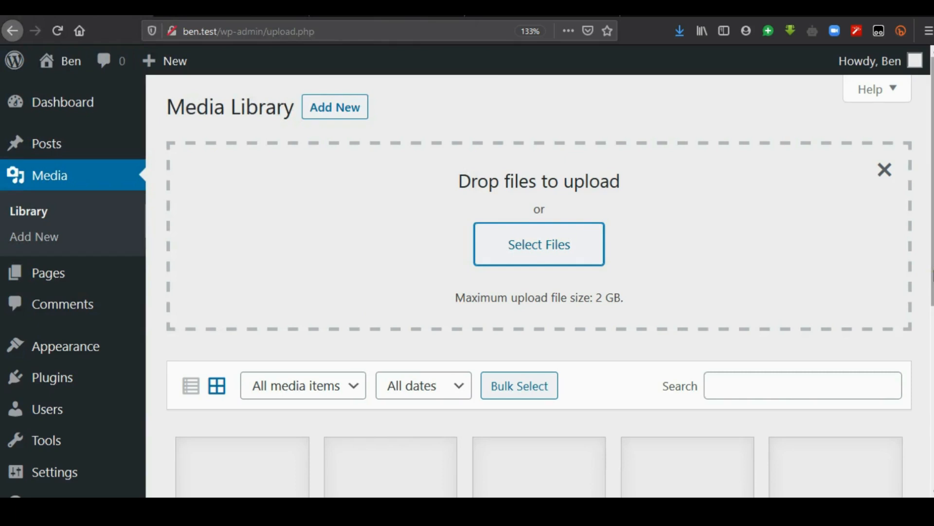
Open the attachment details of the DSC_2869 image and delete it permanently from the media library
left_click_drag(931, 275, 930, 386)
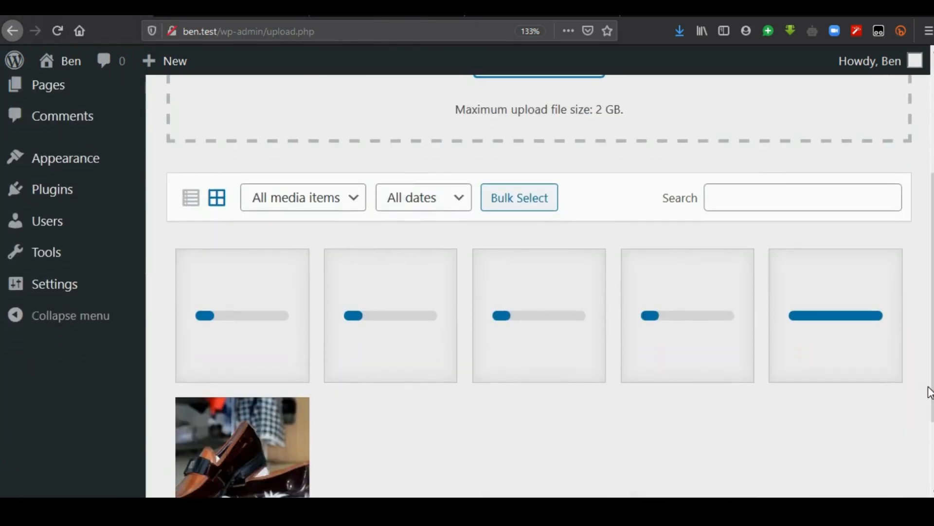
scroll(931, 296, "down", 2)
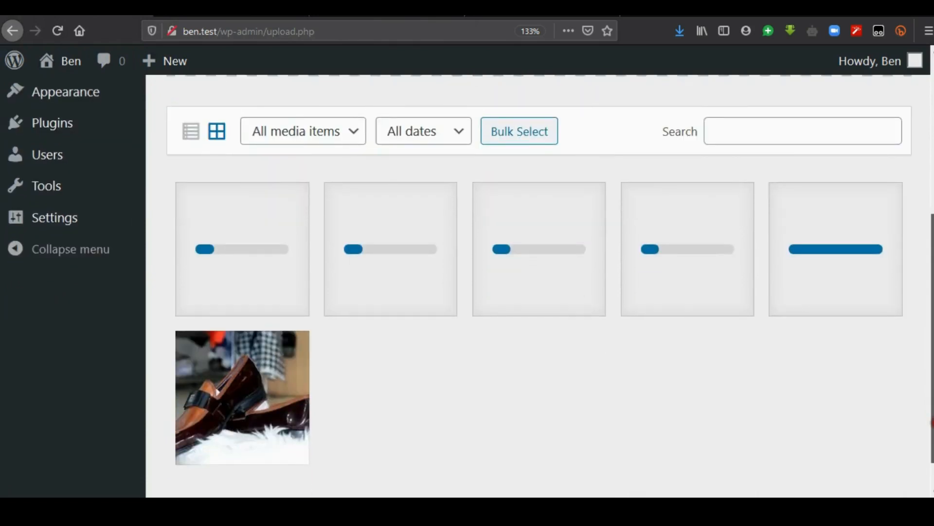
scroll(470, 270, "down", 1)
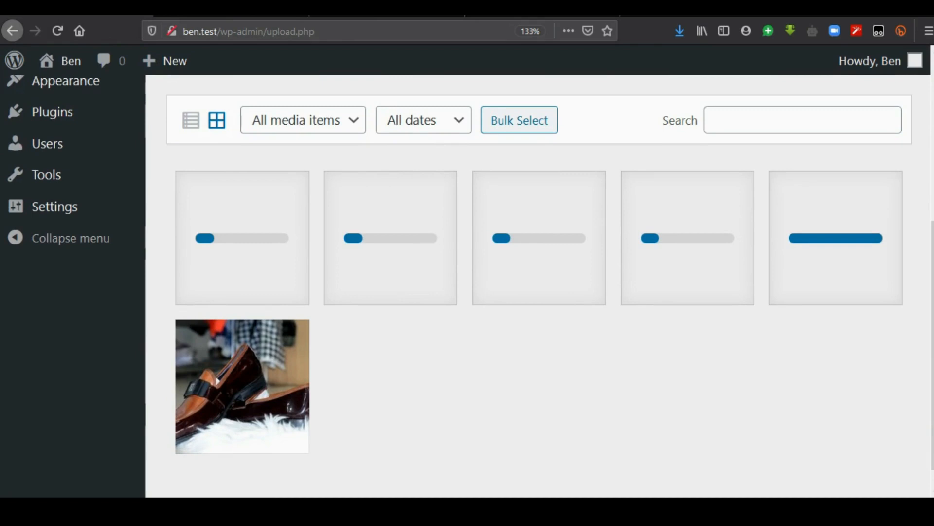
left_click(281, 345)
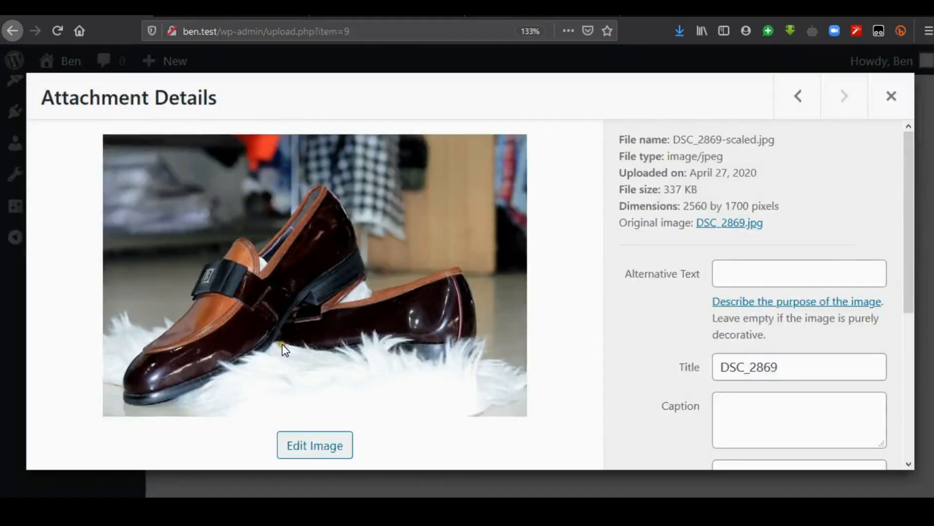
left_click_drag(907, 231, 863, 406)
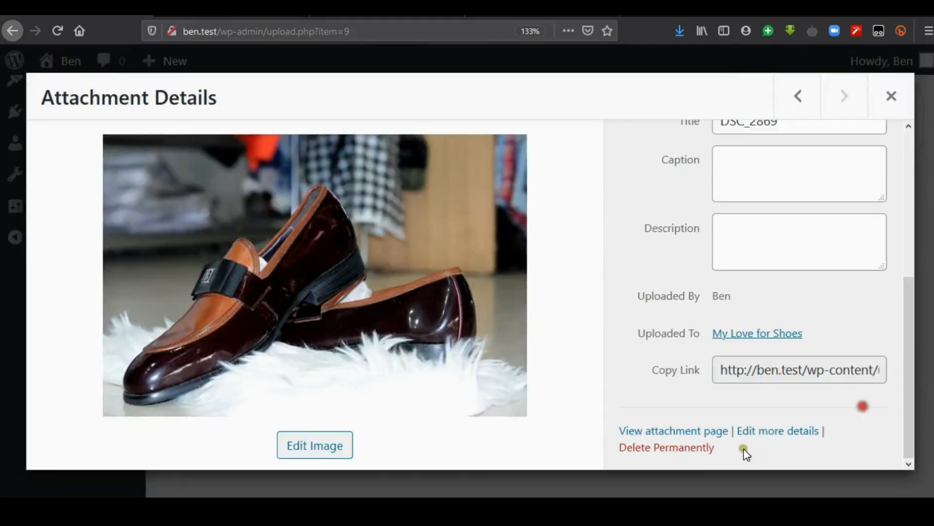
left_click(696, 449)
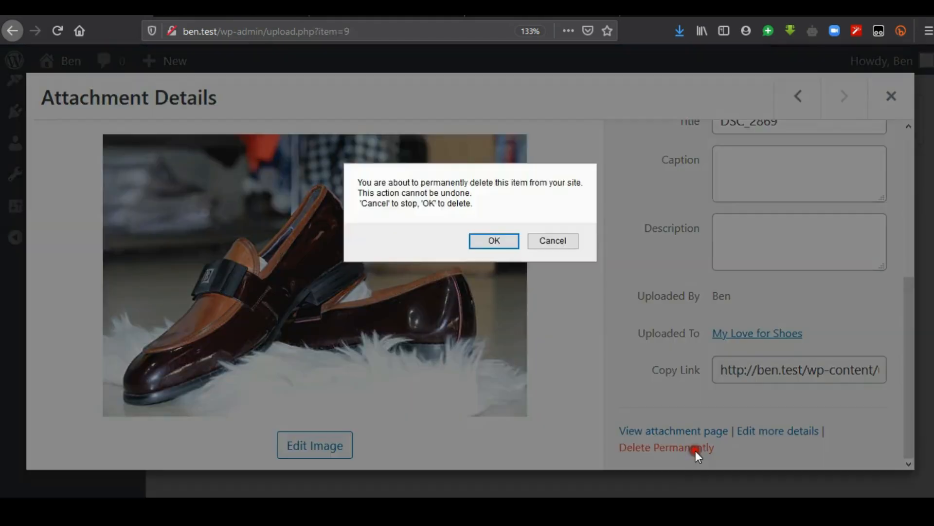
left_click(506, 242)
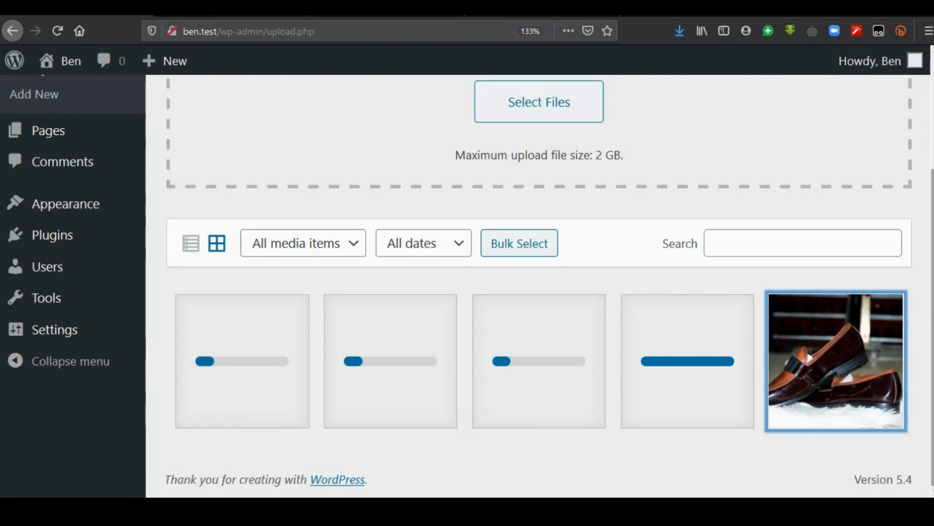
Open the site's comments list and examine the listed comment and its moderation options
scroll(916, 172, "up", 3)
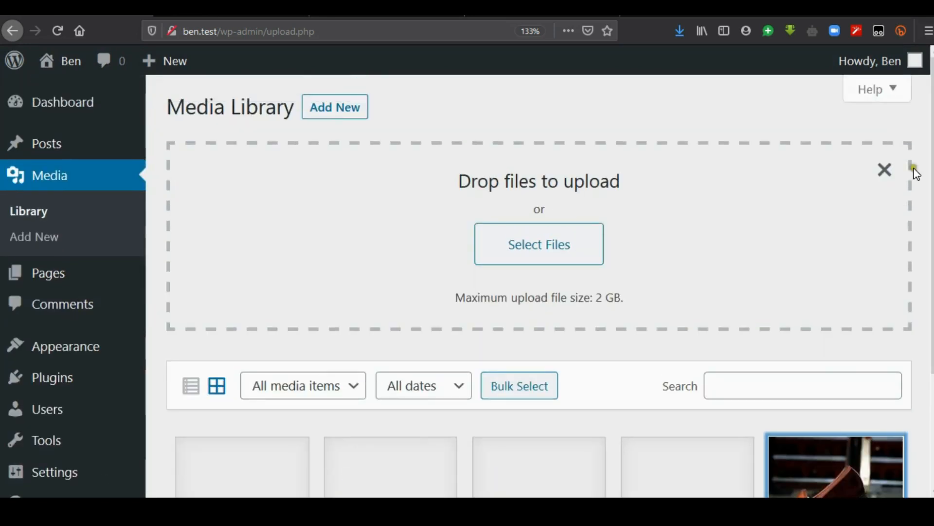
mouse_move(96, 263)
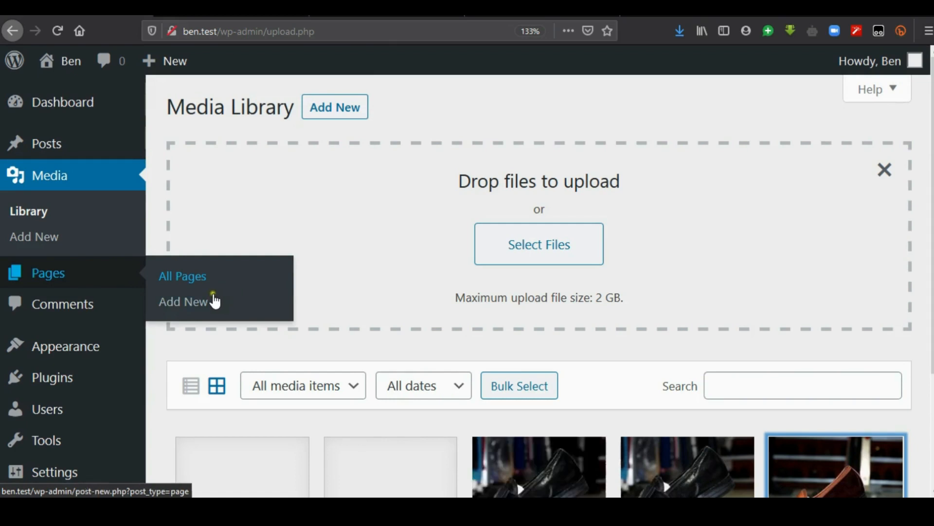
left_click(89, 315)
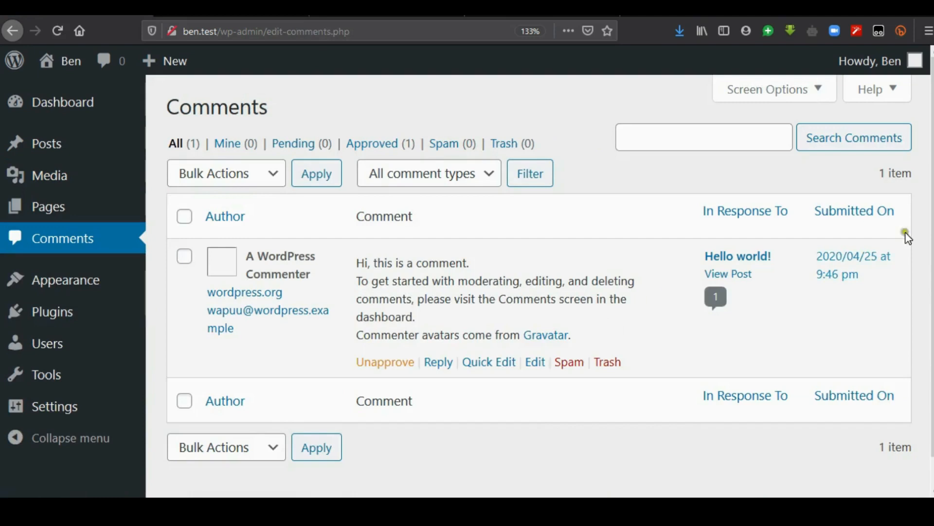
scroll(539, 260, "down", 1)
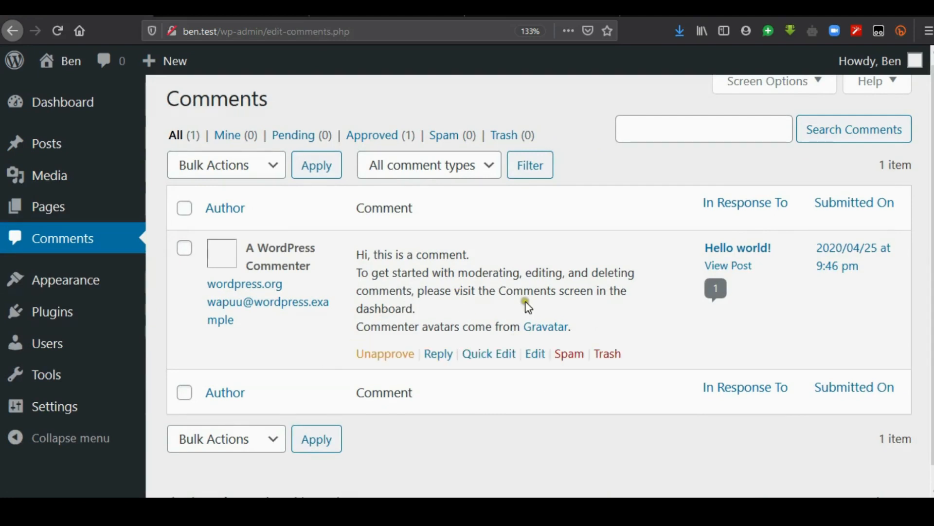
Leave the comments list and open the page of installed themes
mouse_move(563, 292)
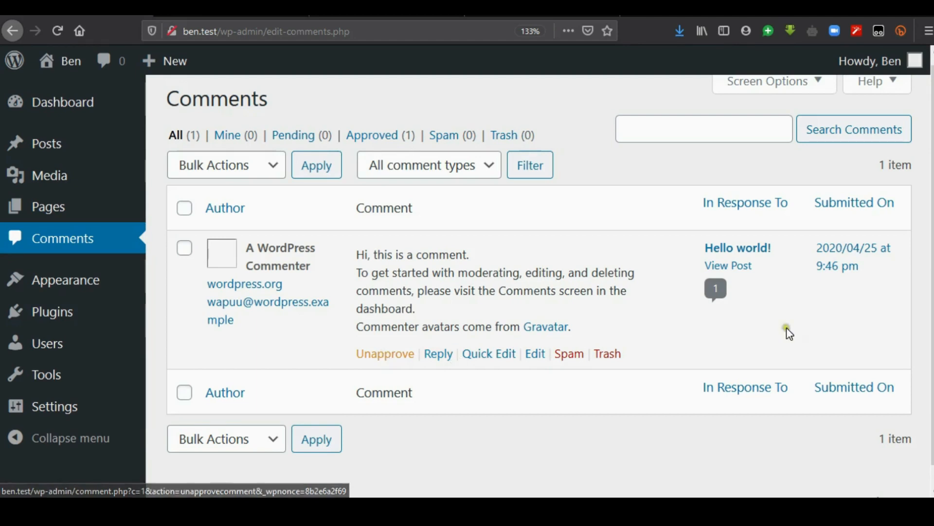
scroll(539, 260, "up", 1)
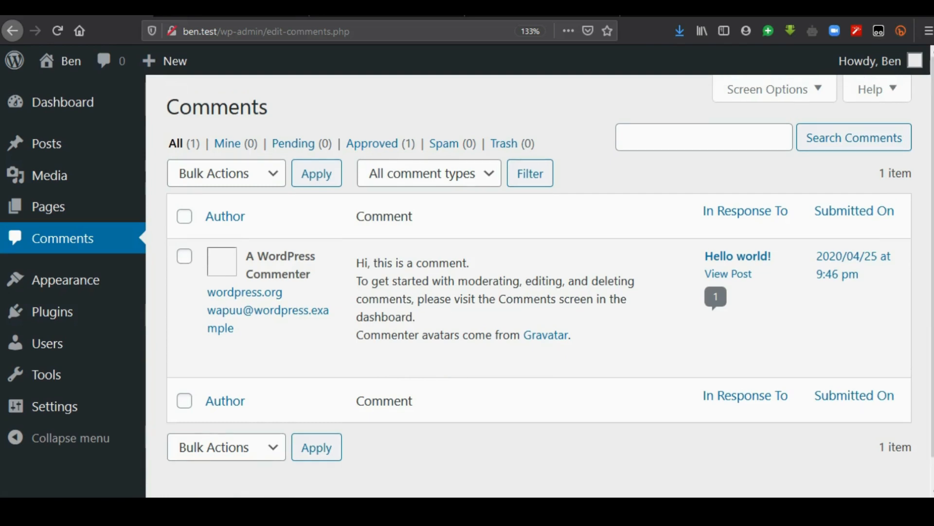
mouse_move(84, 279)
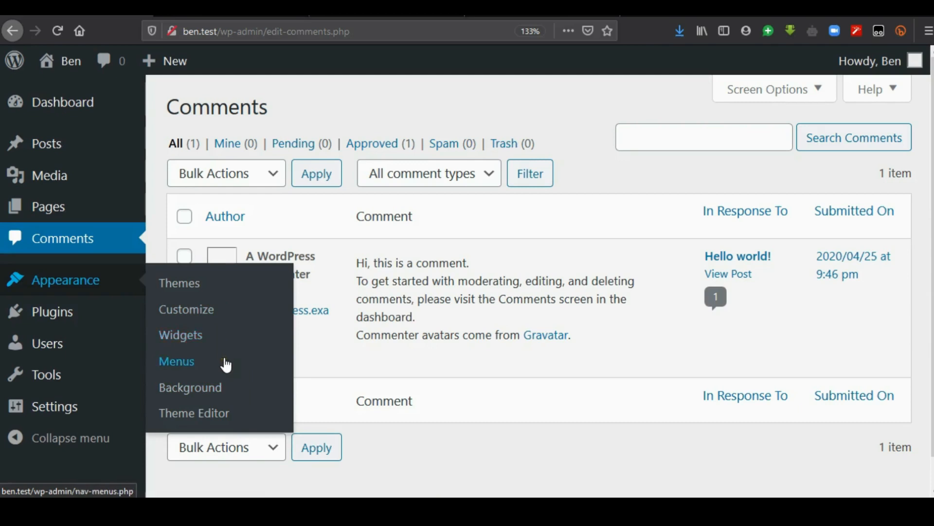
left_click(191, 290)
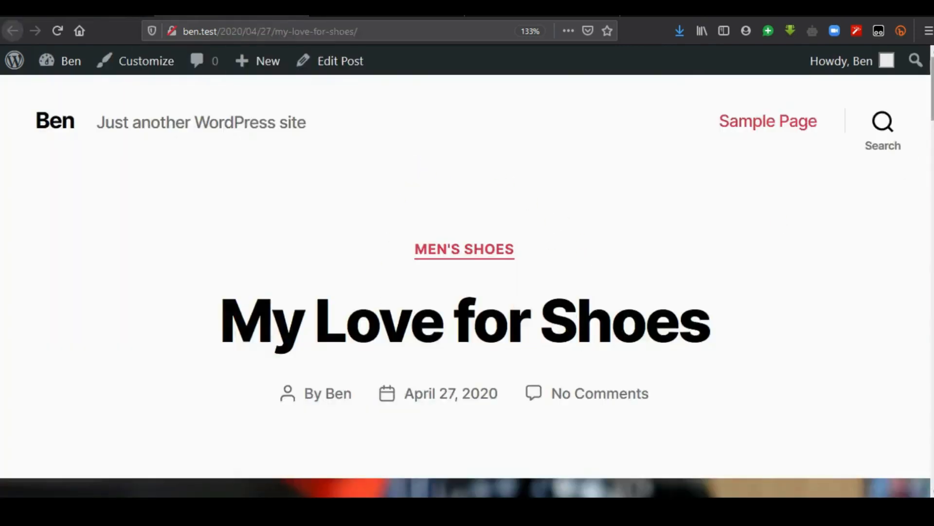
Look through the published "My Love for Shoes" post under the current theme, and return to the installed themes
scroll(468, 287, "down", 10)
scroll(467, 287, "up", 10)
left_click(67, 14)
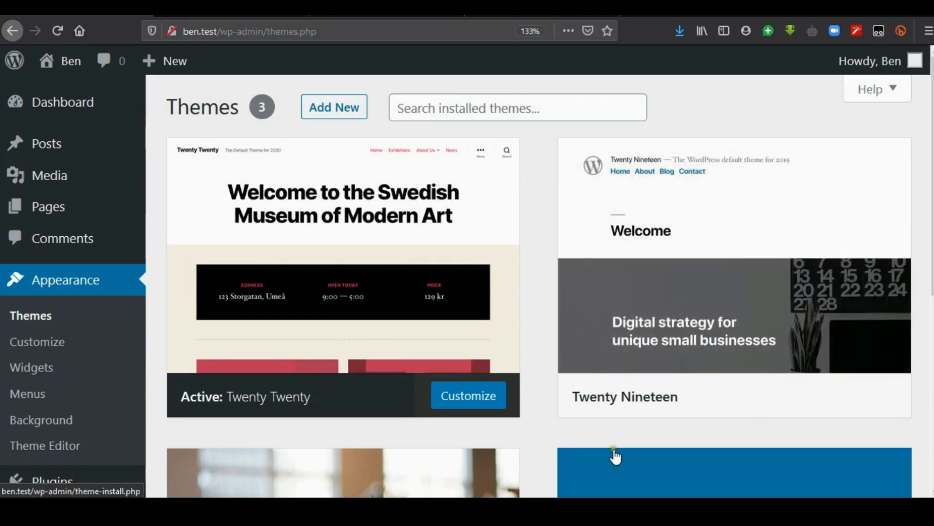
Activate the Twenty Nineteen theme for the site
mouse_move(229, 417)
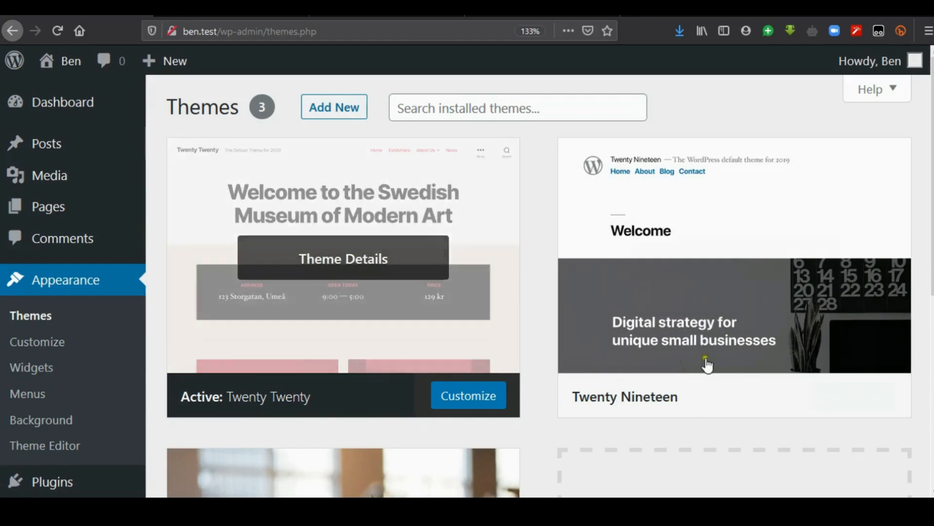
mouse_move(876, 299)
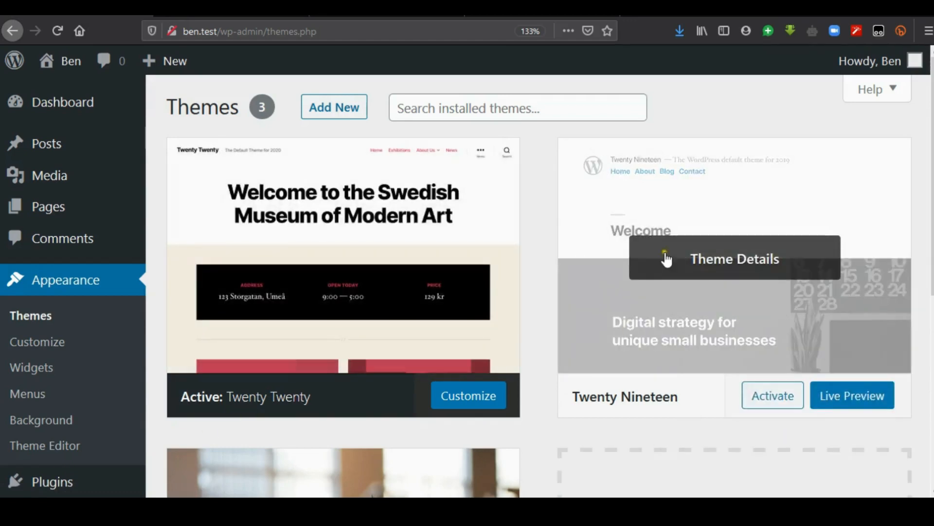
scroll(919, 250, "down", 1)
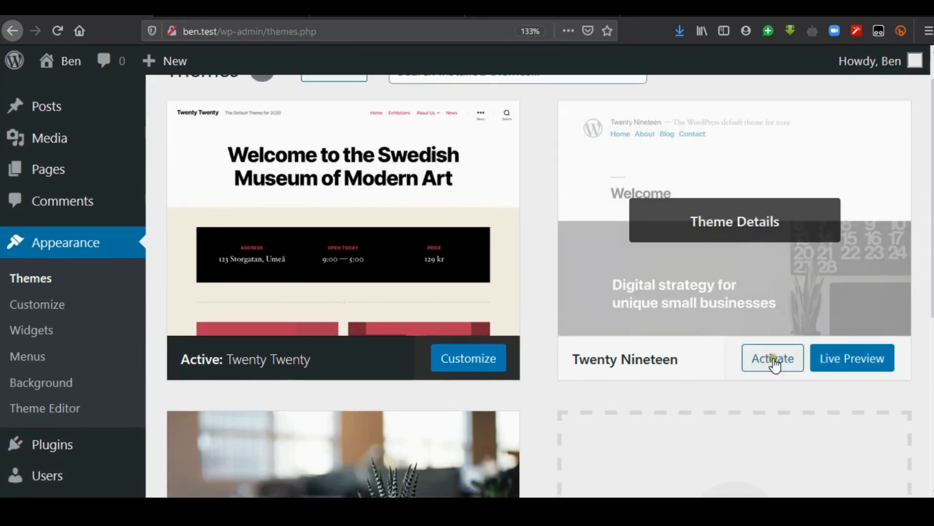
left_click(775, 365)
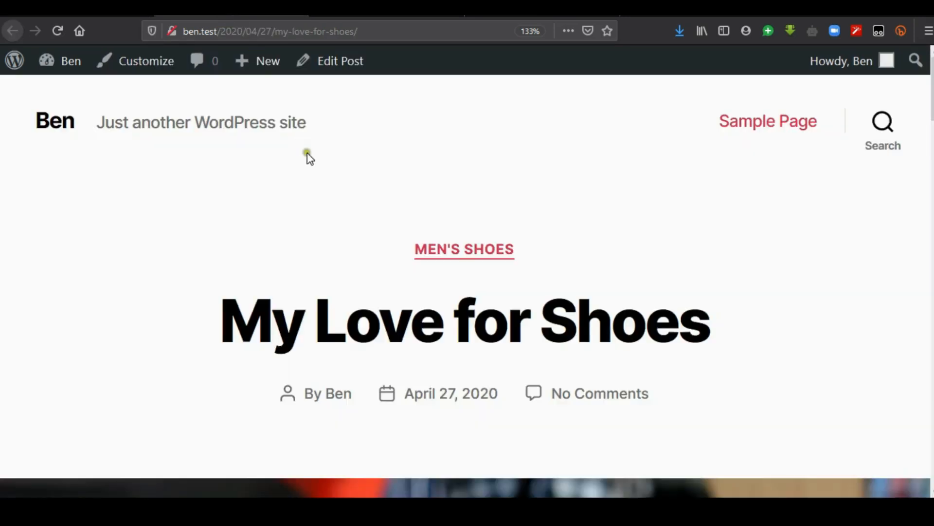
Reload the "My Love for Shoes" post, examine its layout under the newly activated theme, and return to the themes page
key("F5")
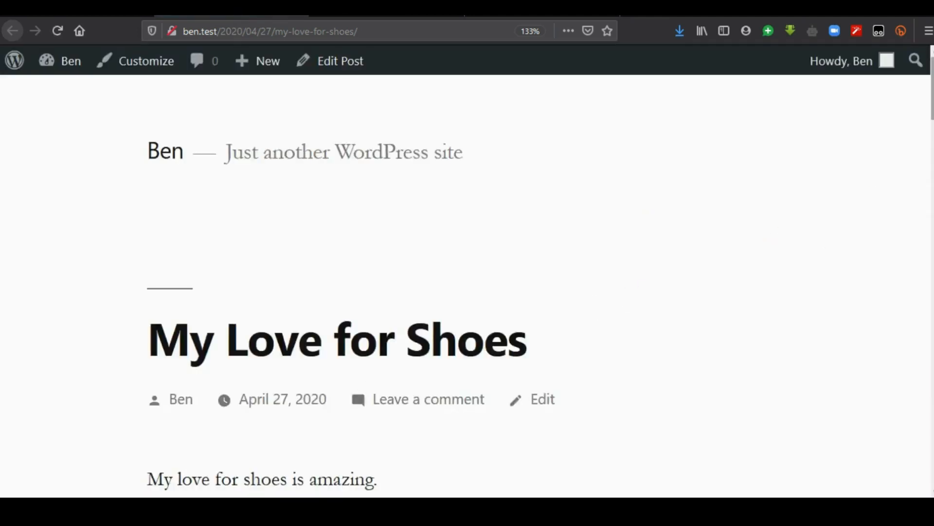
scroll(467, 286, "down", 10)
scroll(467, 285, "up", 7)
scroll(467, 286, "up", 4)
scroll(467, 286, "down", 5)
scroll(467, 286, "up", 5)
left_click(78, 30)
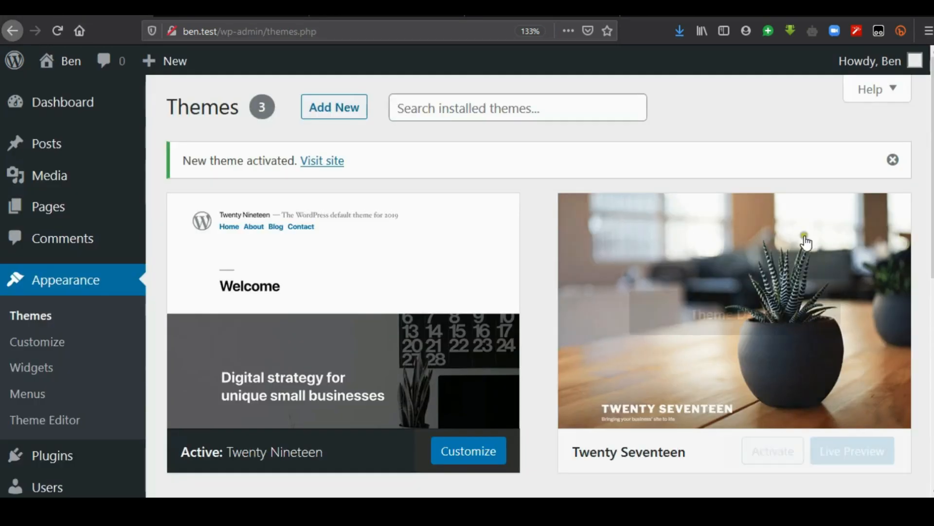
Look over the installed themes and open the page for adding a new theme
scroll(539, 286, "down", 5)
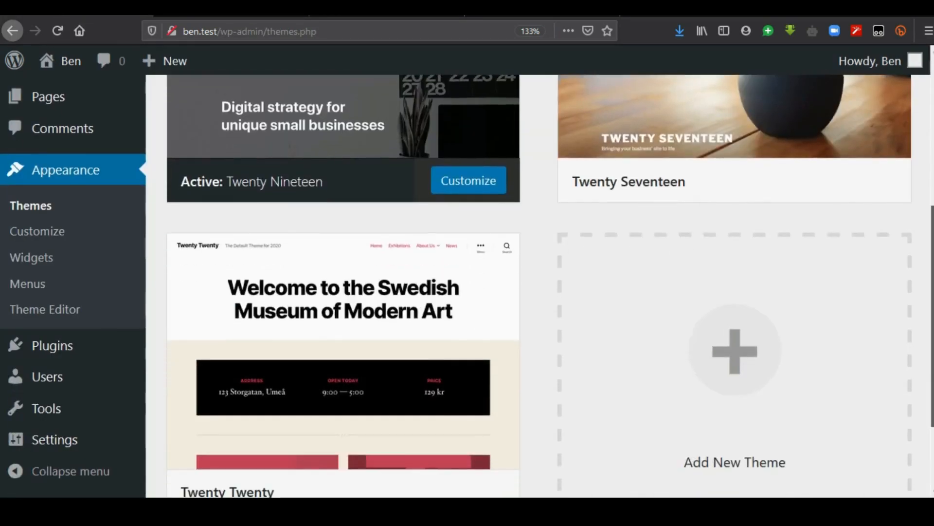
scroll(539, 286, "down", 2)
scroll(539, 286, "up", 5)
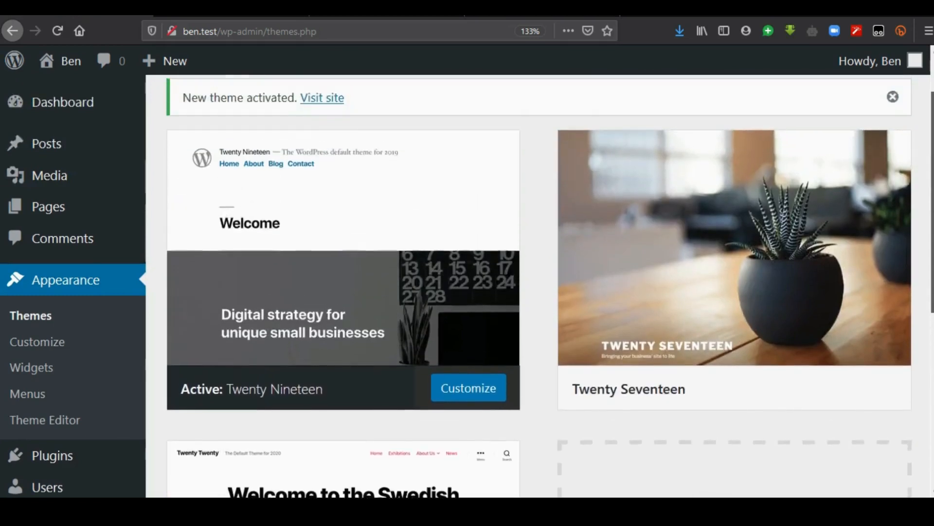
scroll(635, 351, "down", 6)
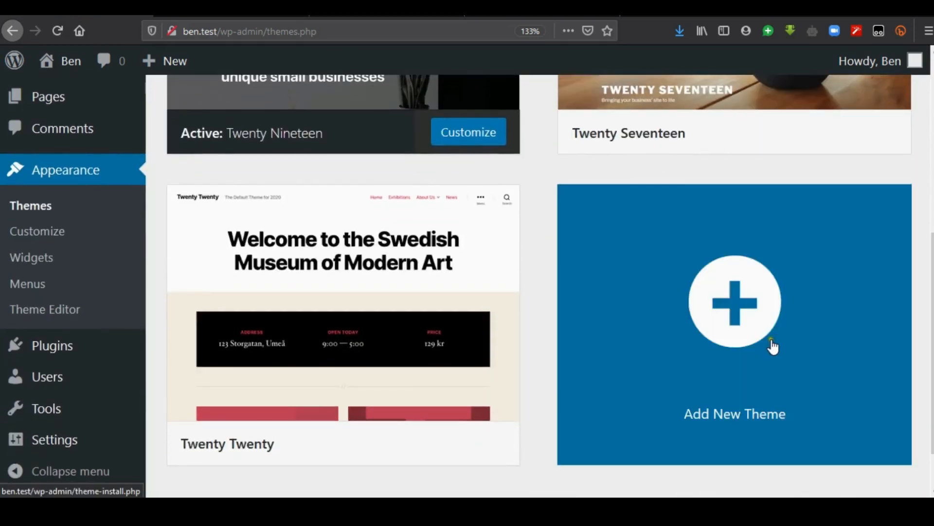
scroll(539, 285, "up", 5)
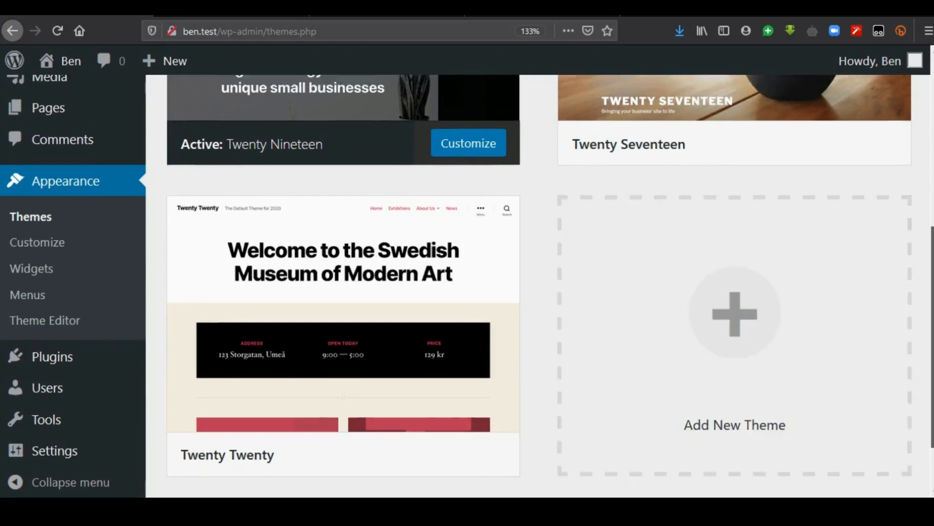
scroll(745, 370, "down", 5)
left_click(747, 372)
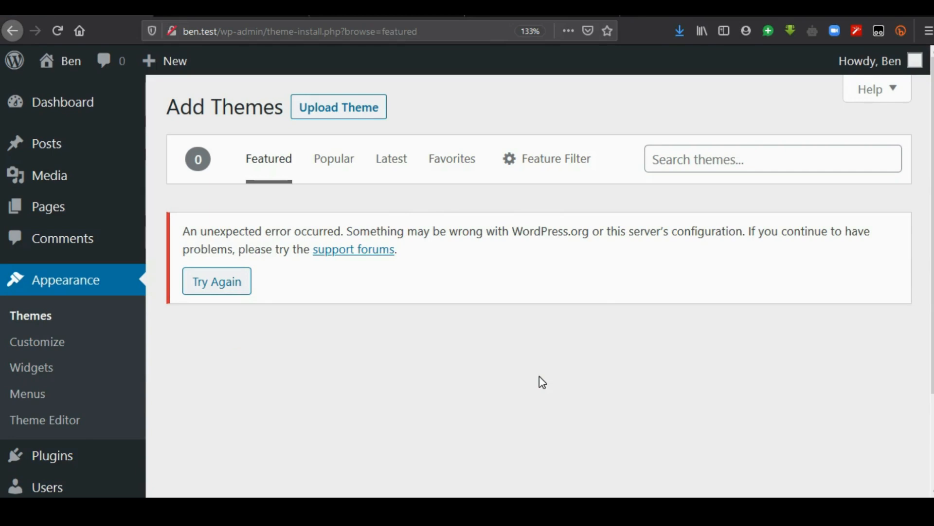
Show the theme upload form, browse to the Desktop folder for a theme file, and cancel the file selection
left_click(370, 113)
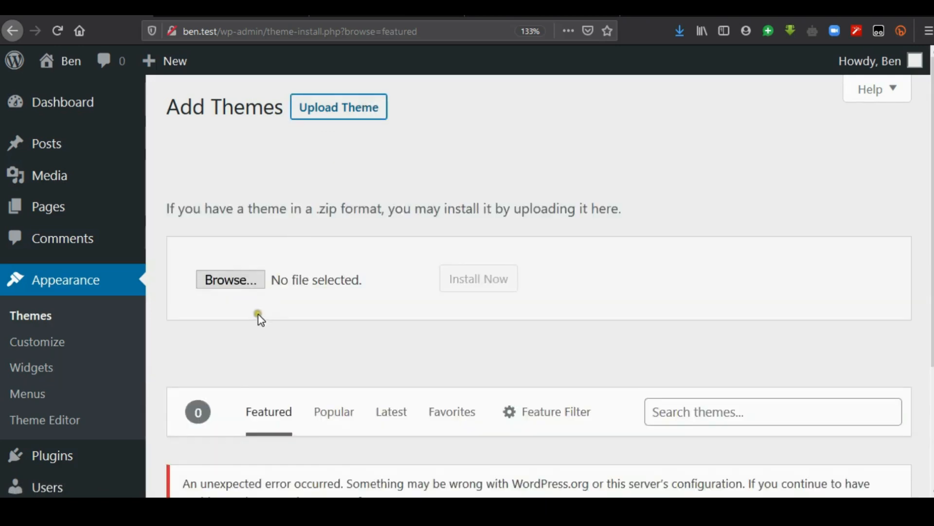
left_click(247, 292)
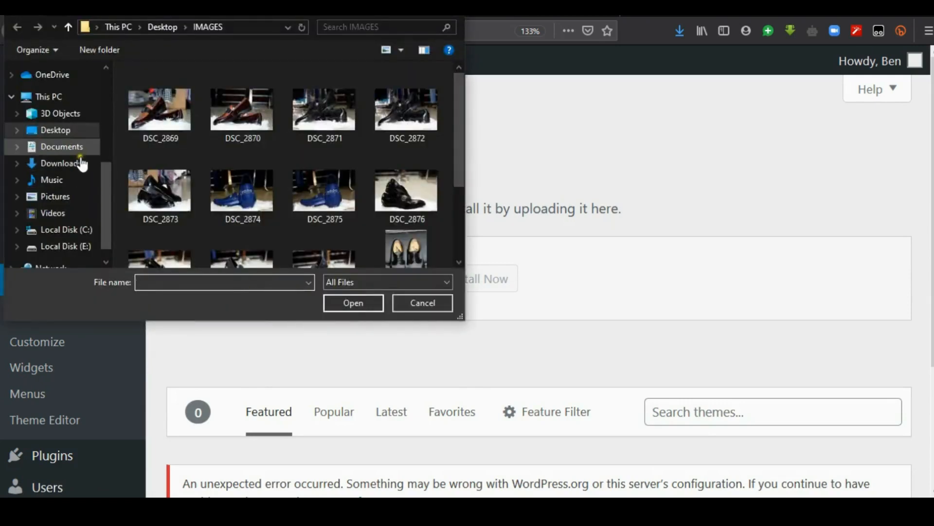
left_click(69, 27)
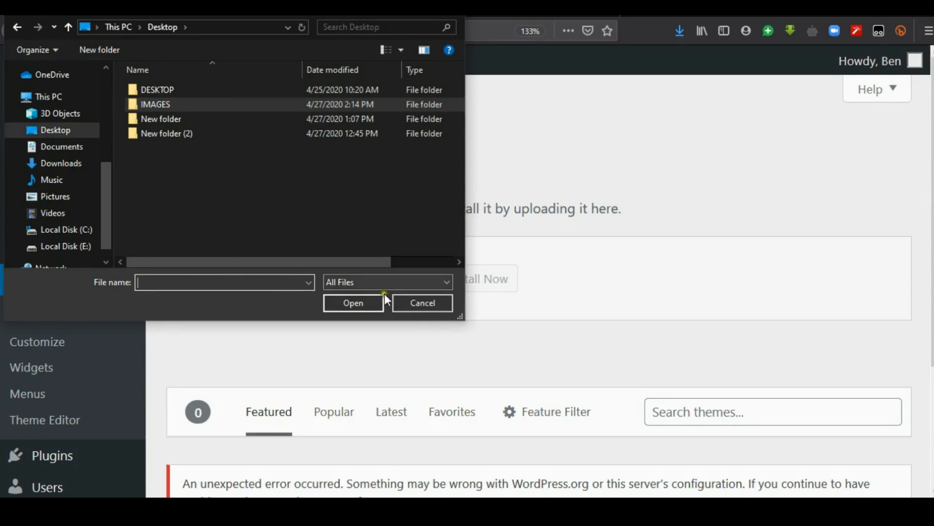
left_click(414, 304)
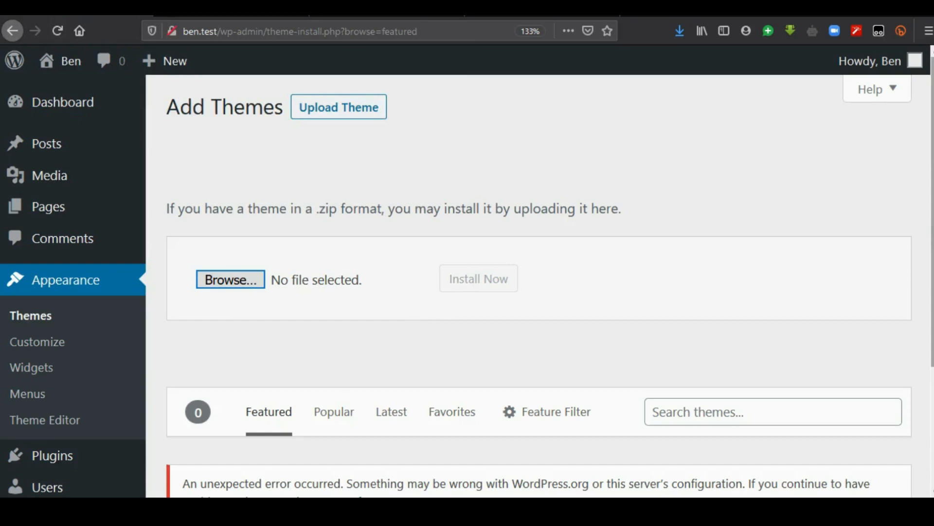
scroll(557, 305, "down", 2)
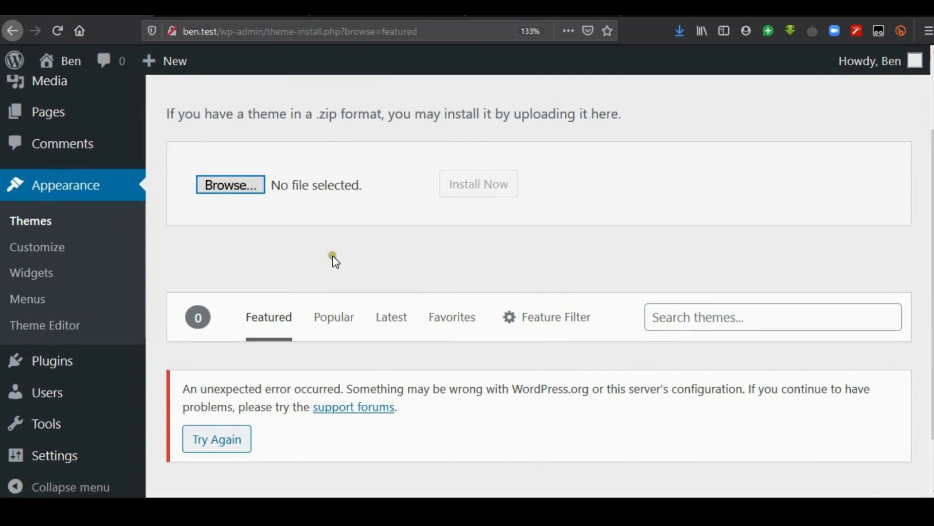
Open the site customizer and examine the Site Identity settings for logo, site title, tagline and site icon
left_click(32, 254)
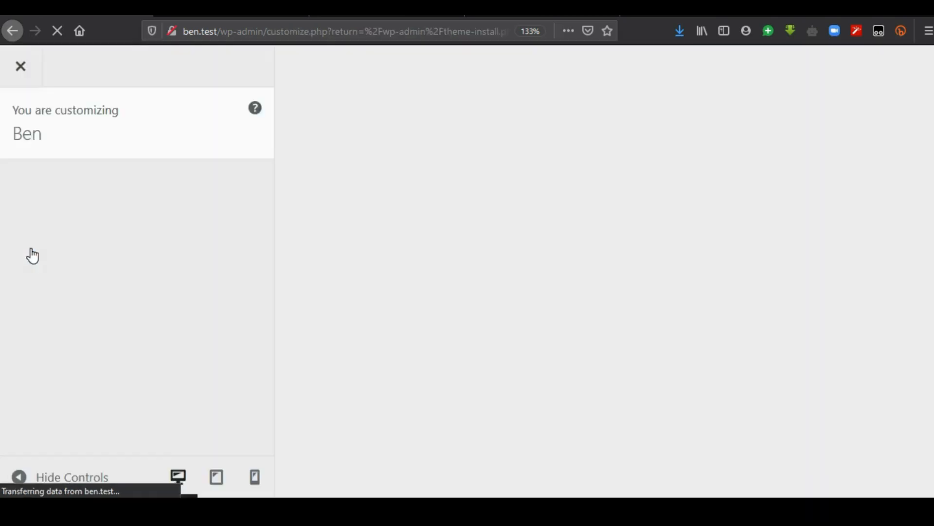
left_click(153, 278)
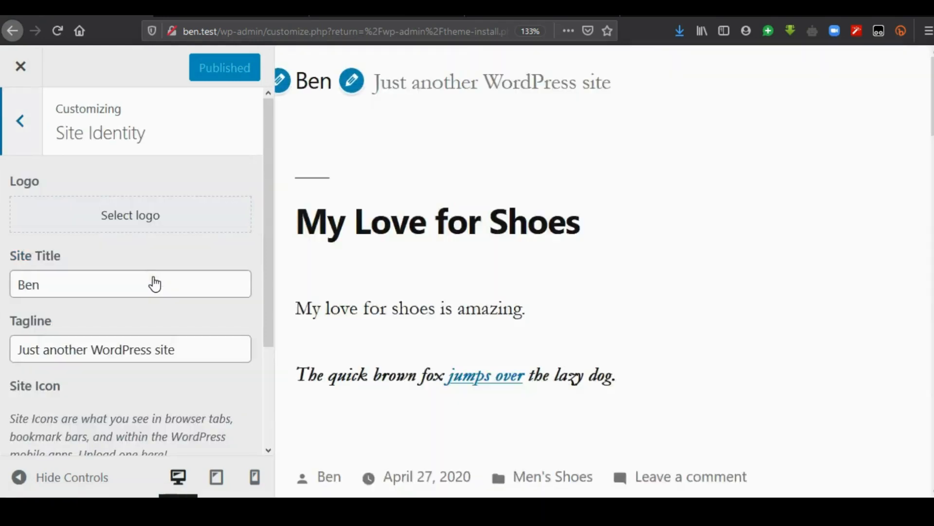
double_click(152, 285)
left_click(153, 285)
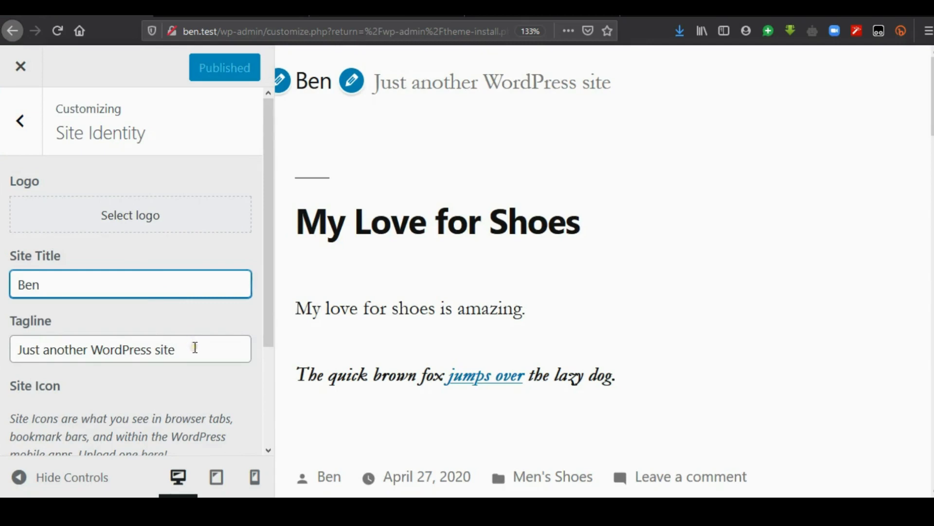
left_click(270, 314)
left_click_drag(270, 317, 268, 431)
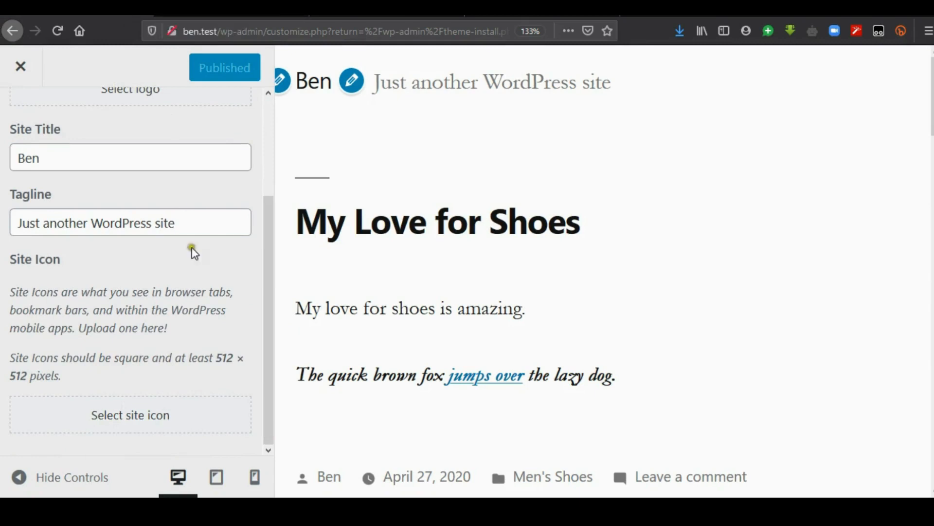
left_click_drag(264, 346, 276, 178)
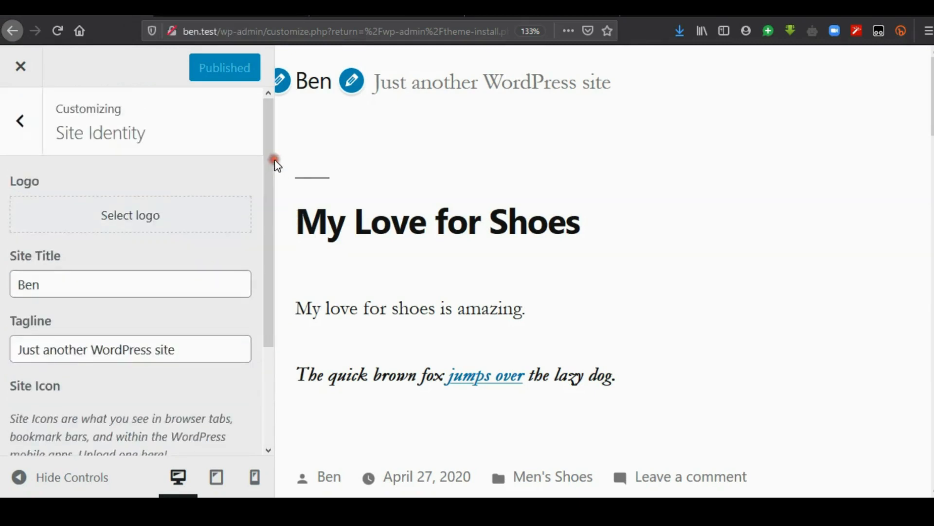
Examine the customizer's Colors settings and its Menus section, including the menu locations
left_click(22, 121)
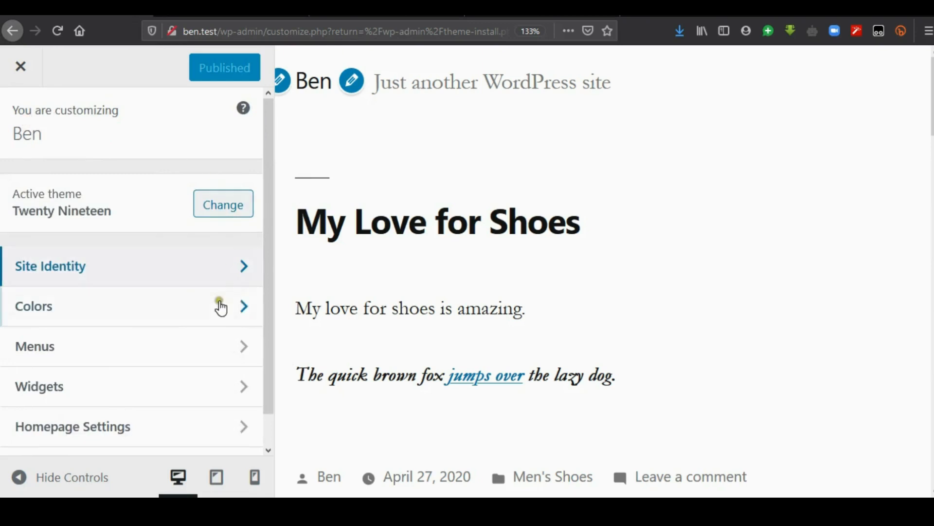
left_click(239, 308)
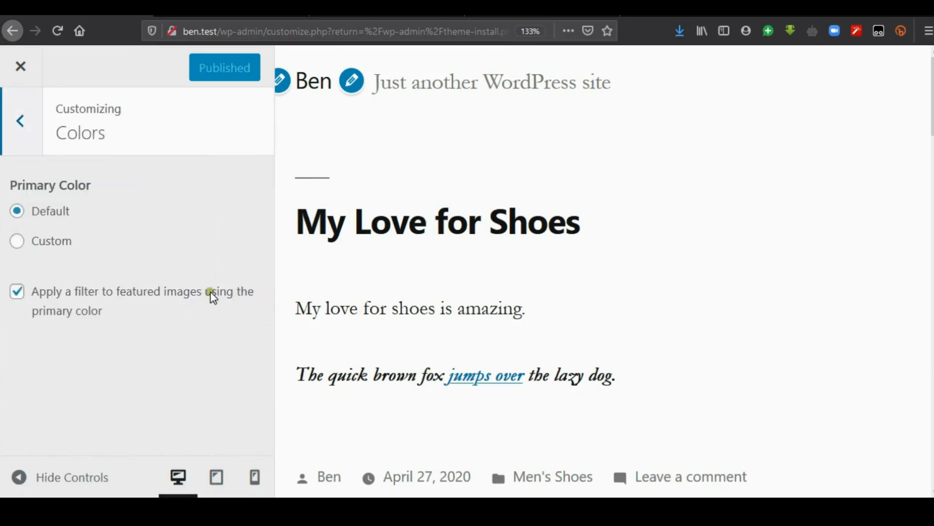
left_click(19, 142)
left_click_drag(271, 239, 277, 319)
left_click(246, 314)
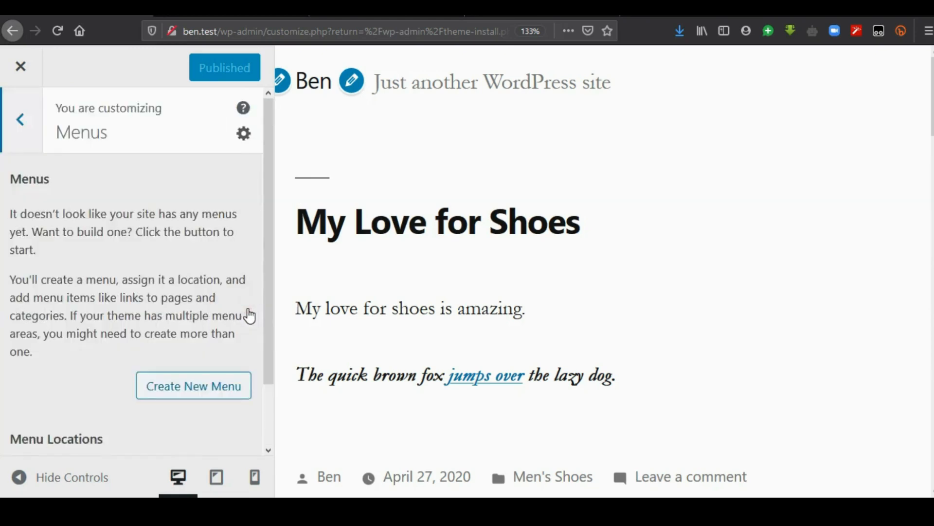
left_click_drag(266, 311, 268, 356)
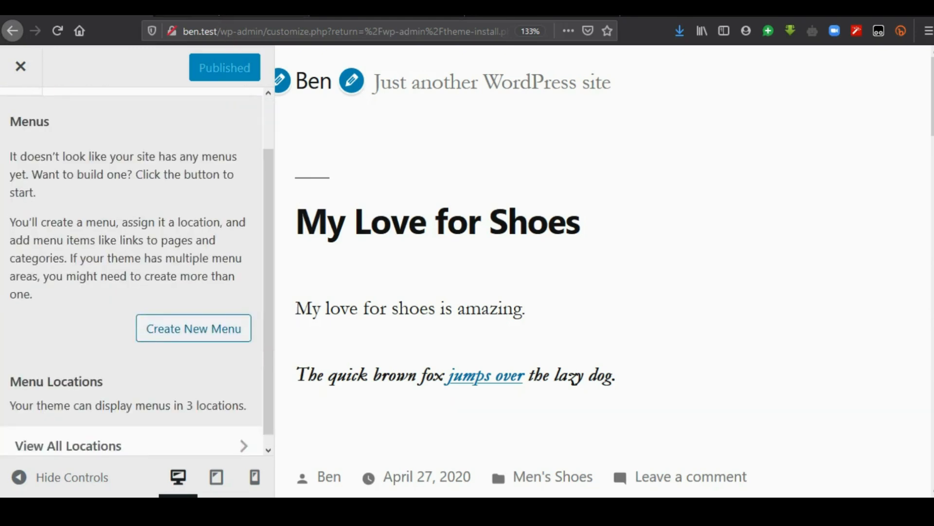
Check the published post page once more, and return to the customizer's main list of sections
left_click(218, 14)
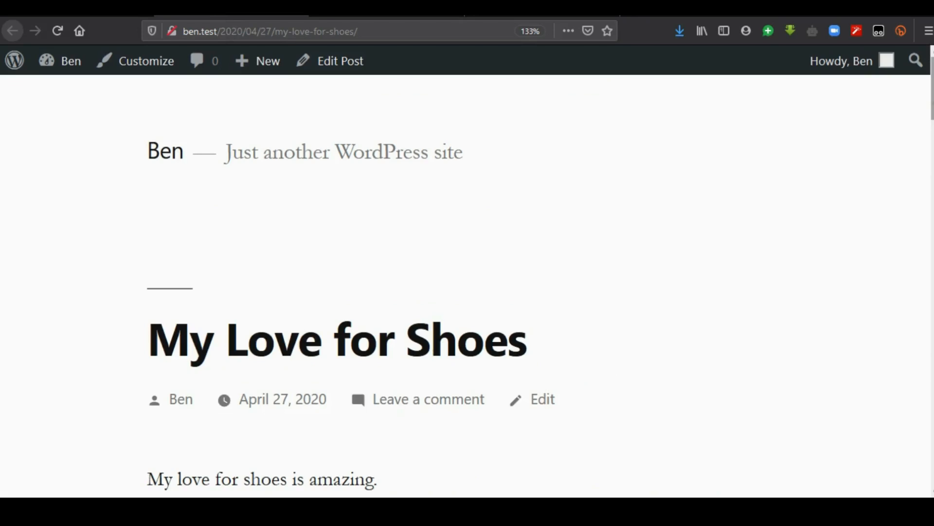
scroll(321, 141, "down", 12)
key("Home")
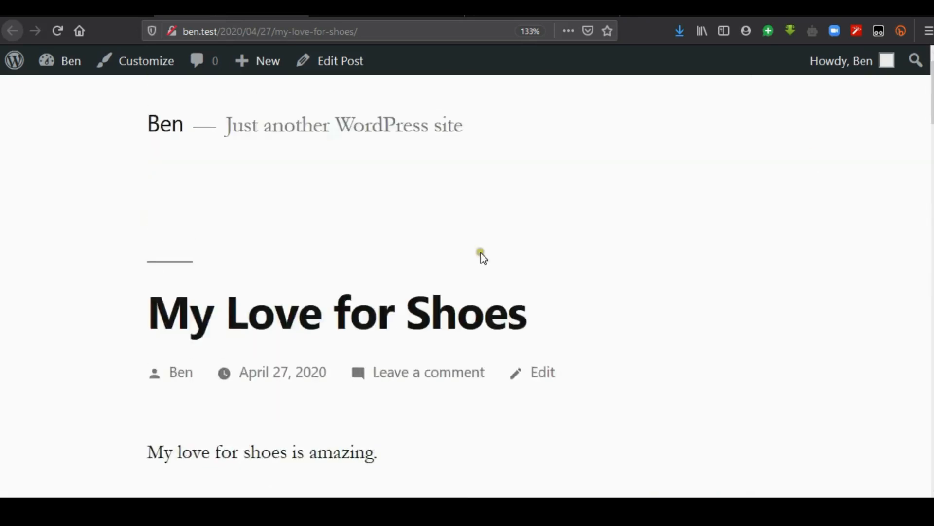
left_click(100, 17)
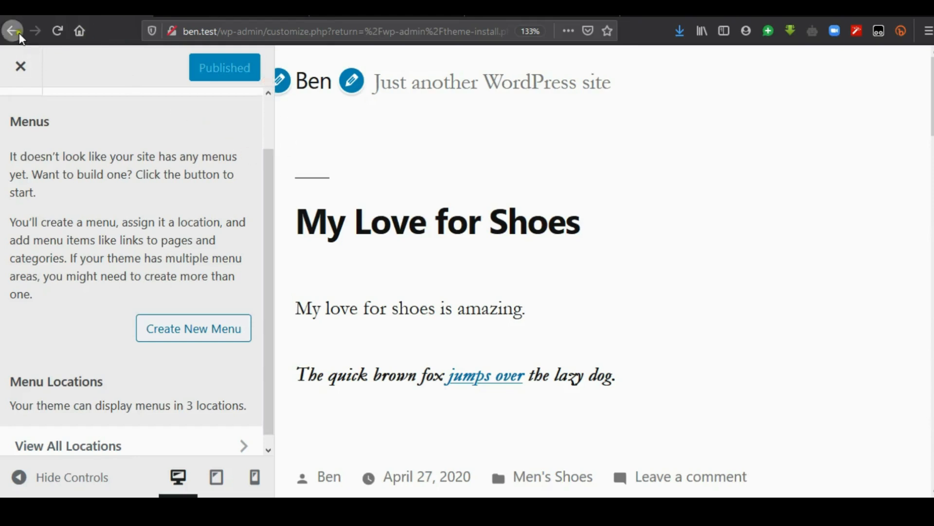
left_click_drag(264, 177, 268, 111)
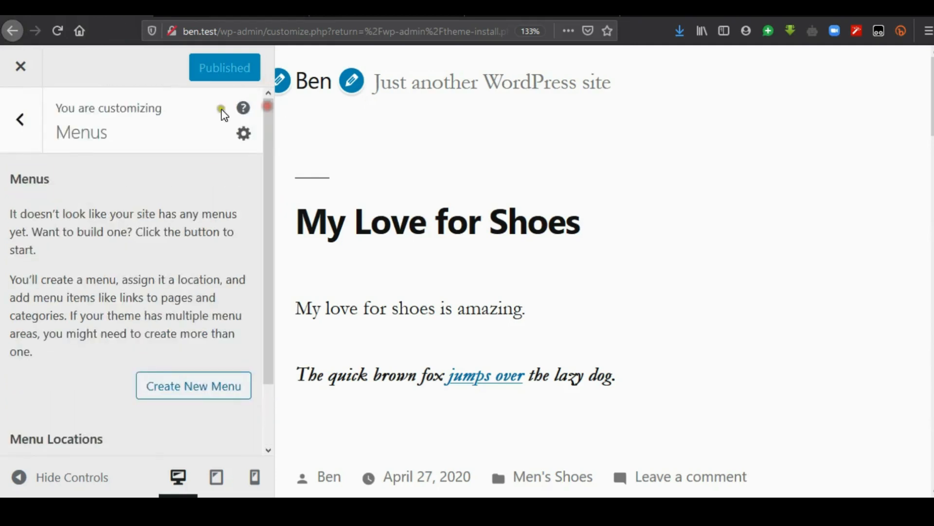
left_click(21, 119)
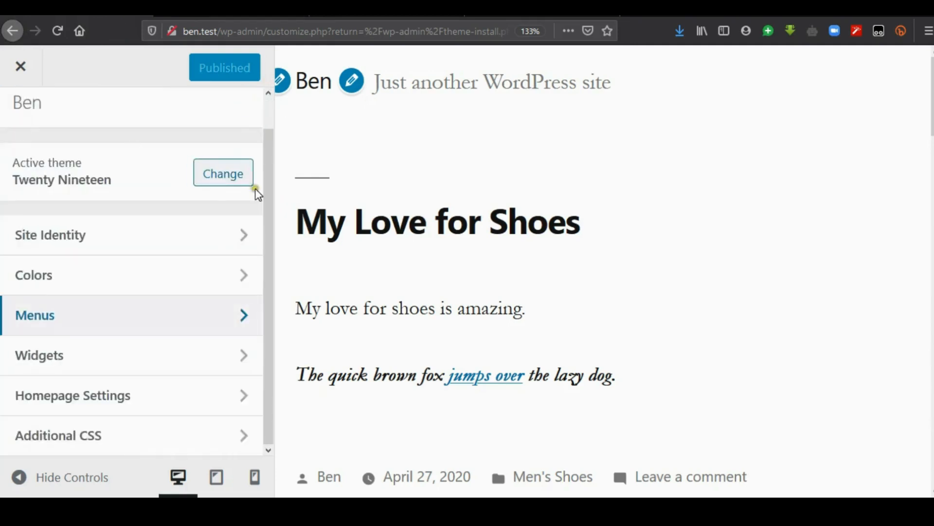
Examine the customizer's footer widgets, compare them with the footer of the published post, and return to the main list of sections
left_click(270, 200)
left_click(246, 358)
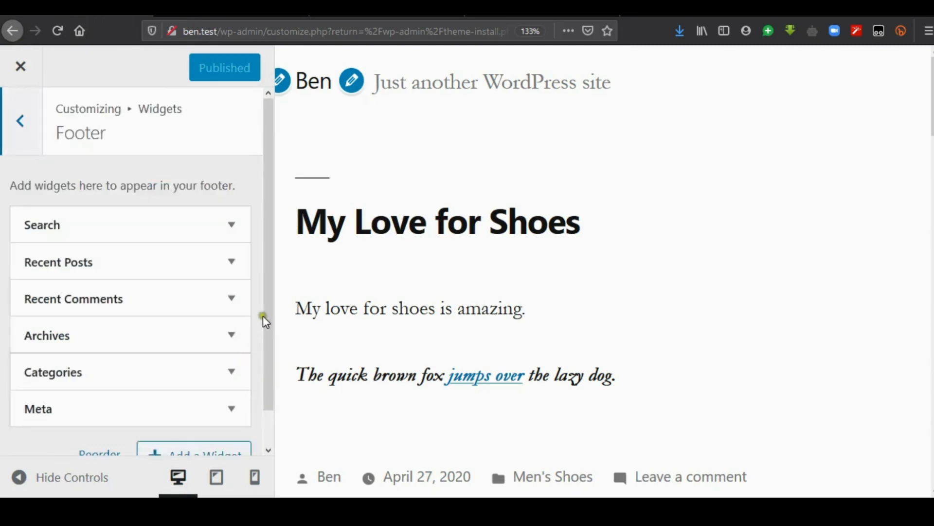
left_click(272, 304)
left_click_drag(271, 304, 273, 375)
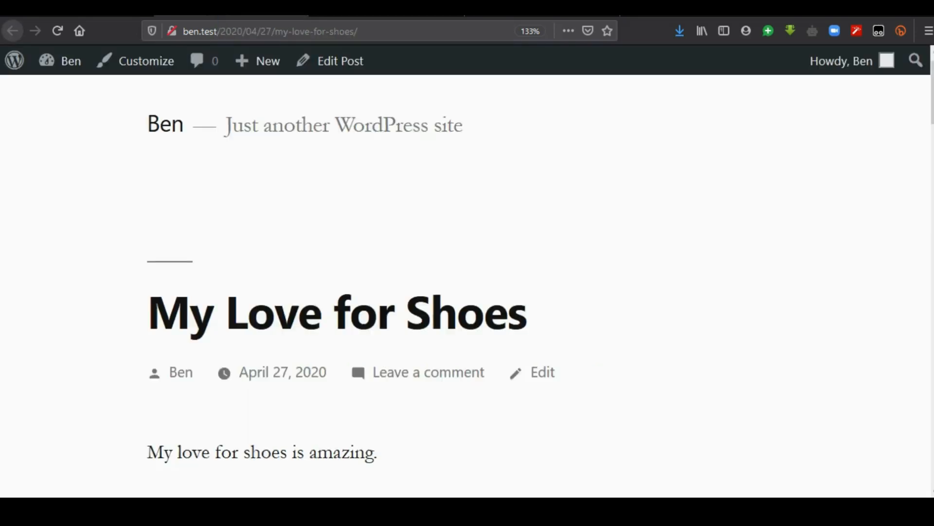
left_click_drag(928, 101, 931, 333)
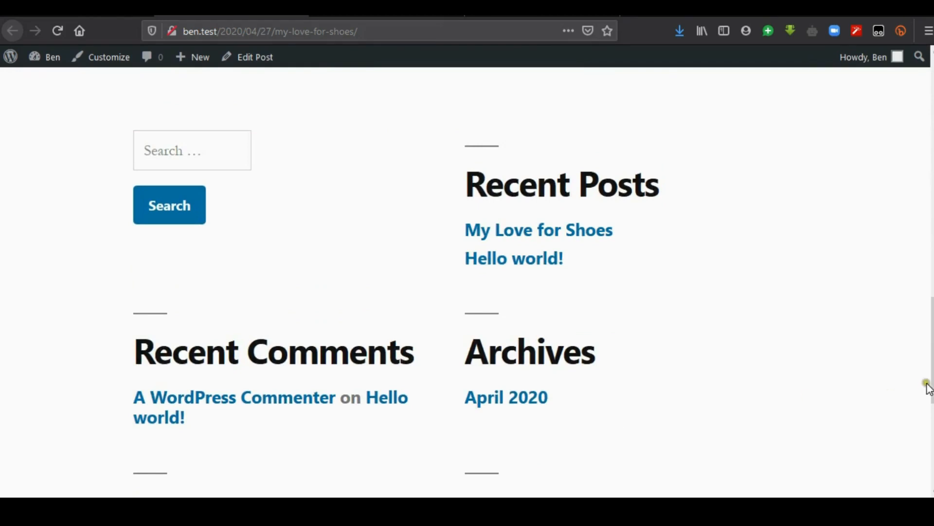
left_click_drag(930, 385, 918, 138)
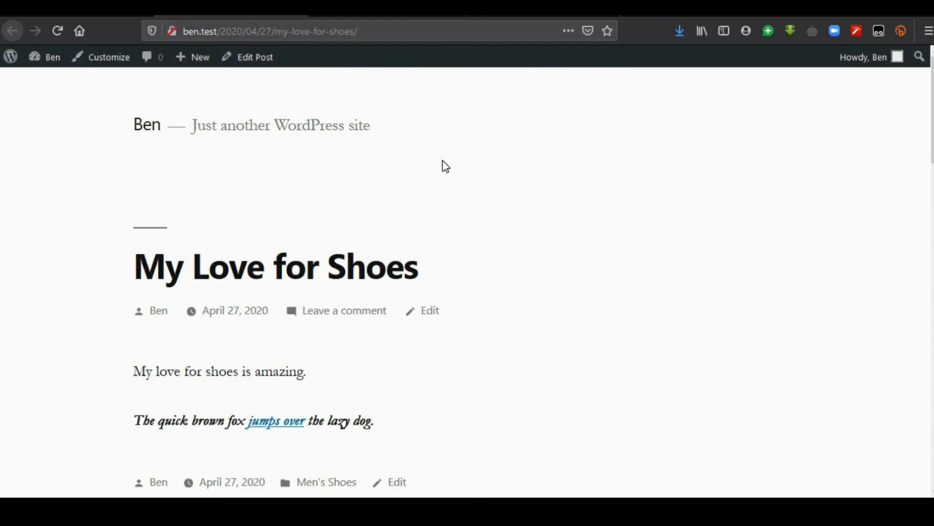
key("ctrl+Page_Up")
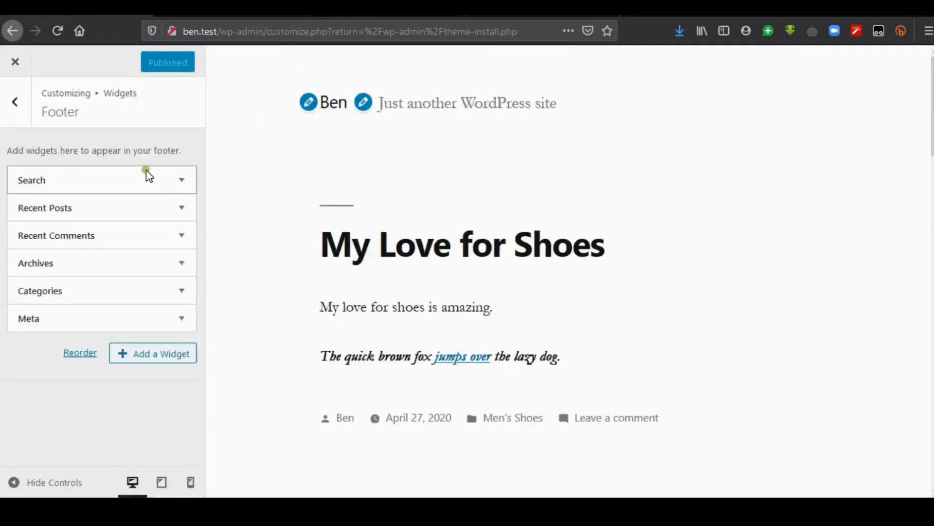
left_click(16, 104)
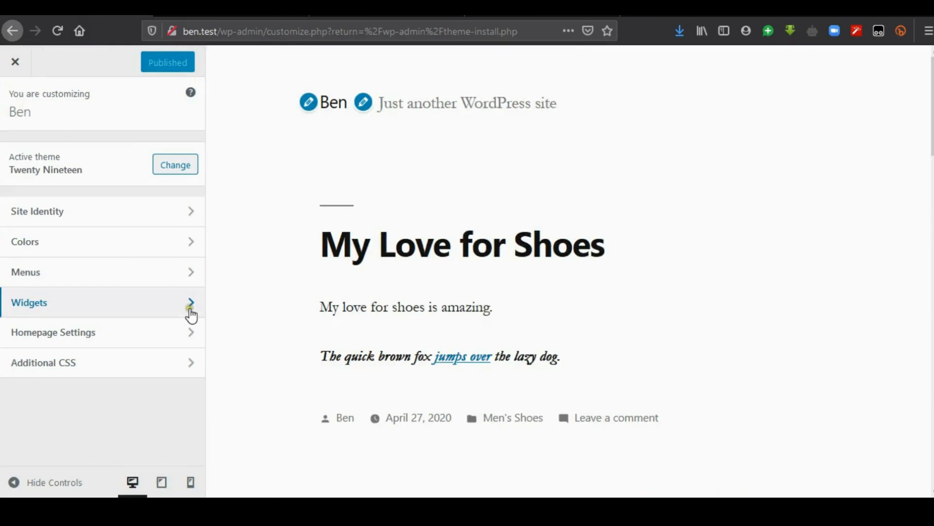
Try the static page option in Homepage Settings, view the available homepage choices, and leave the customizer without saving
left_click(192, 333)
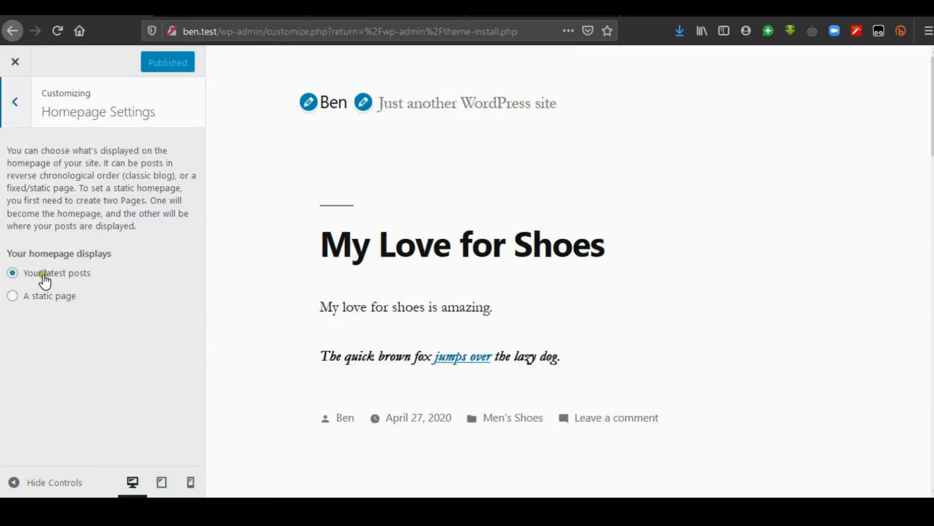
left_click(68, 277)
left_click(14, 297)
left_click(14, 297)
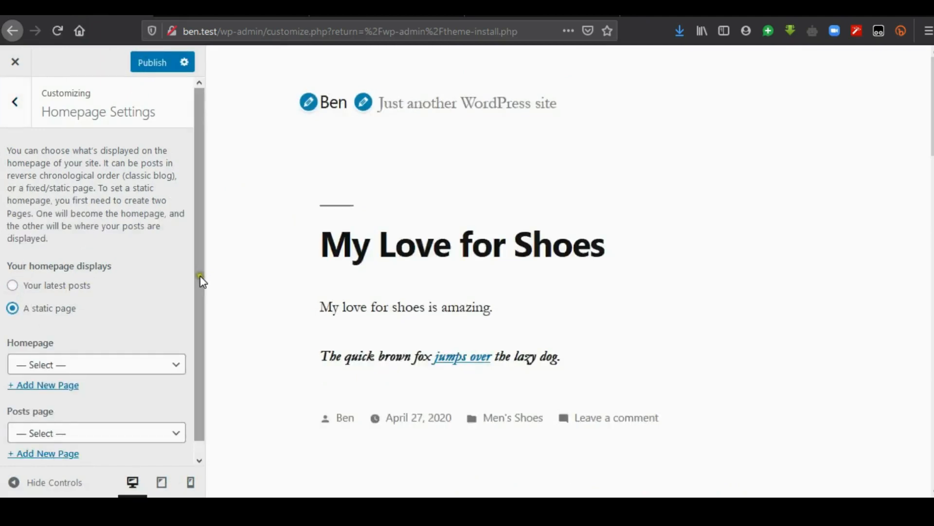
left_click_drag(200, 279, 202, 367)
left_click(156, 354)
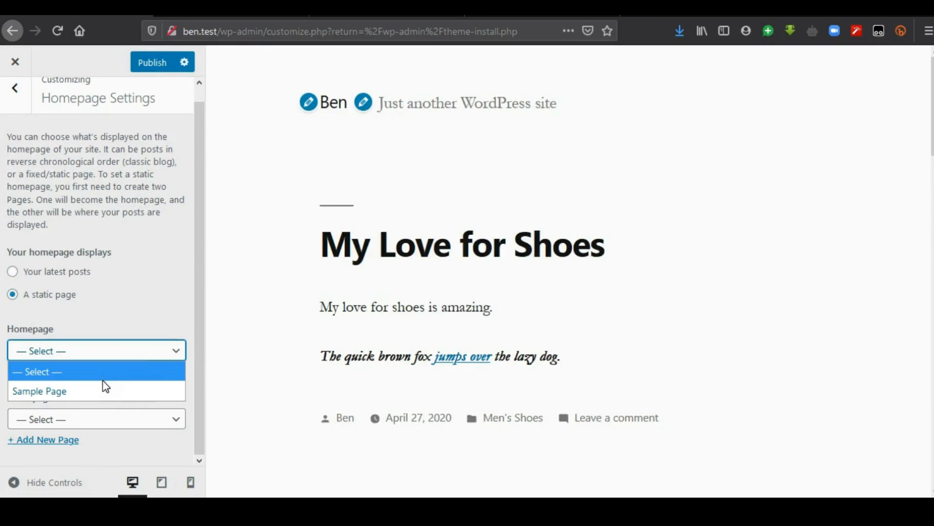
left_click(166, 302)
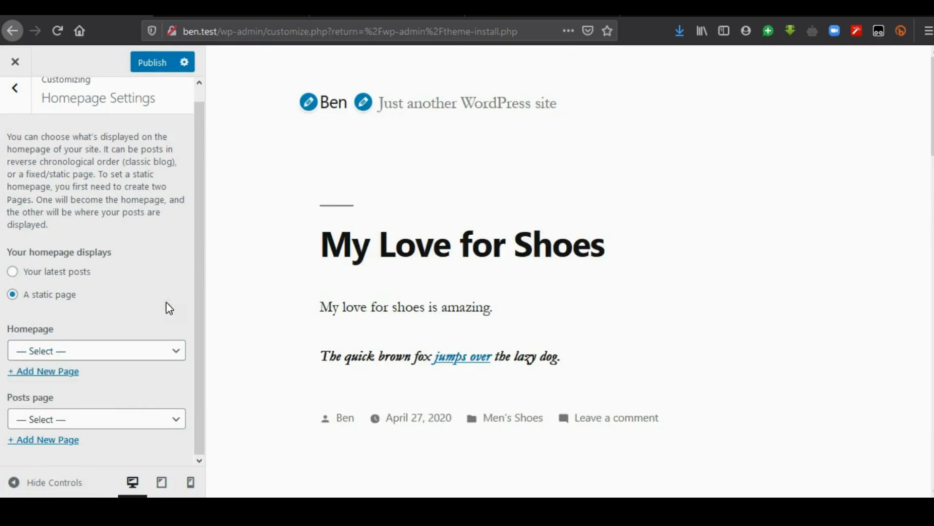
left_click(14, 89)
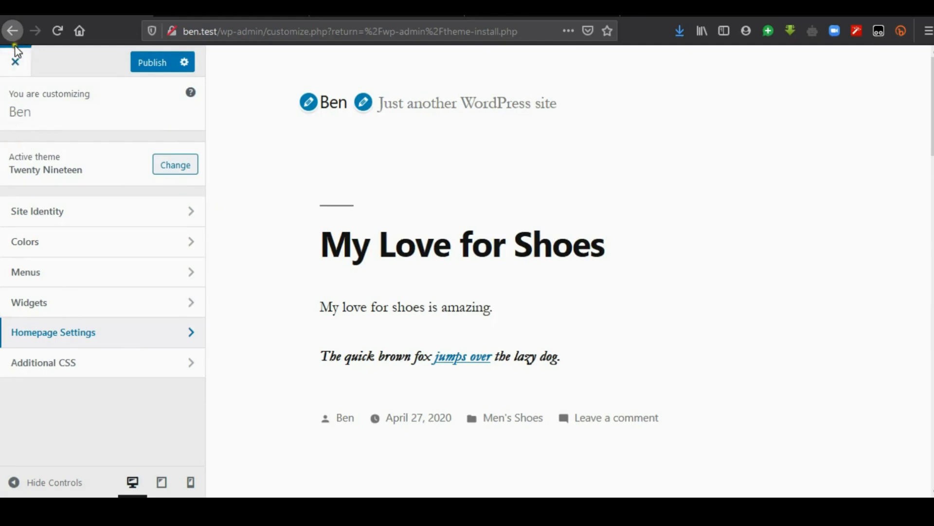
left_click(13, 33)
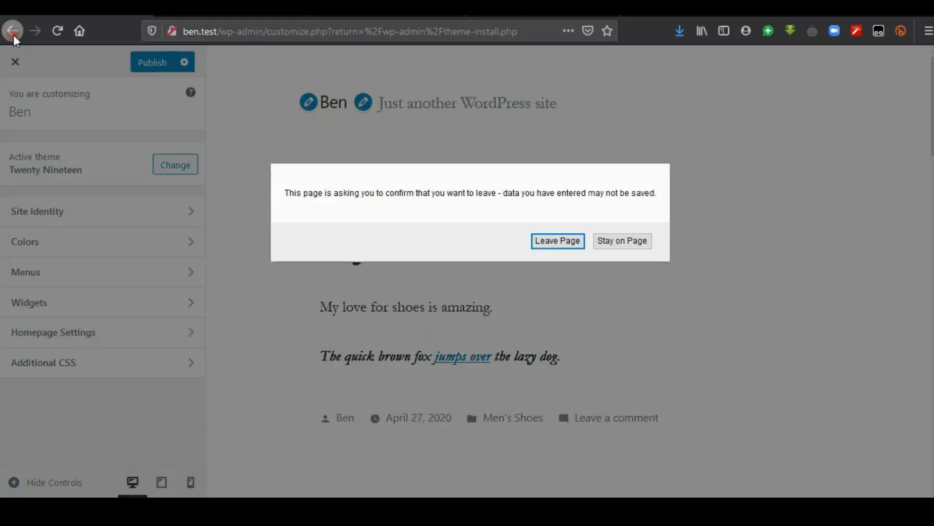
left_click(560, 242)
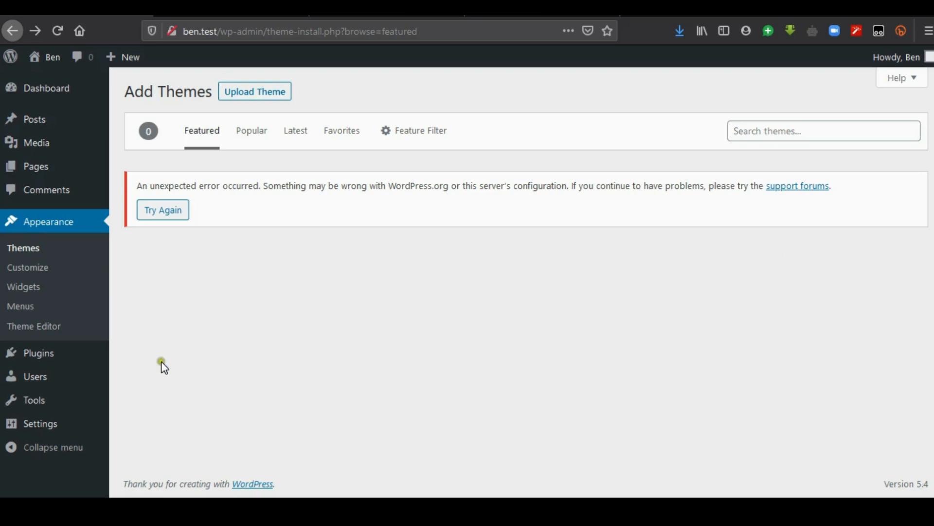
Examine the list of installed plugins and the Add Plugins page
left_click(69, 359)
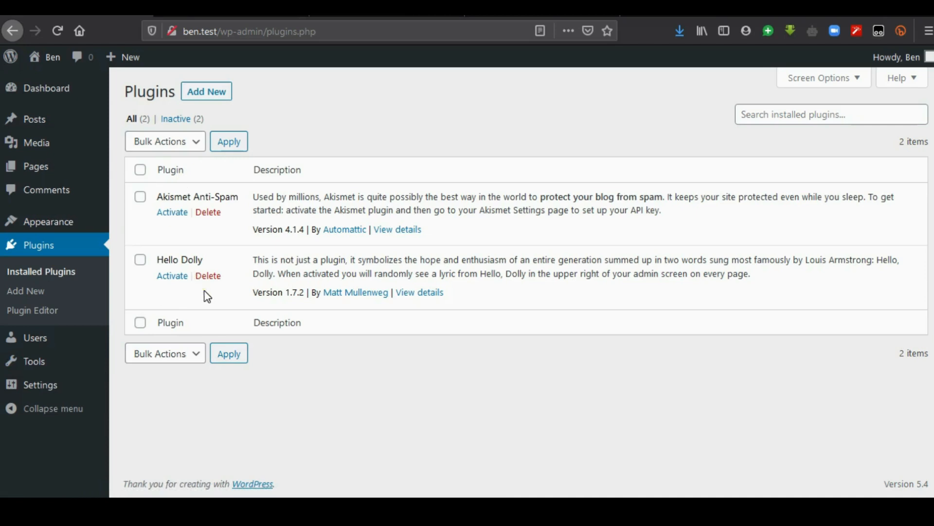
left_click(49, 290)
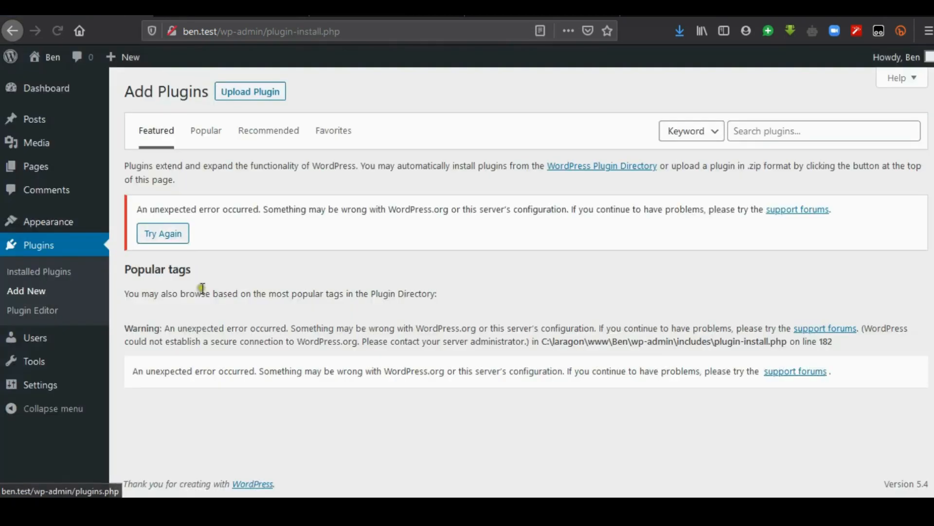
left_click(59, 361)
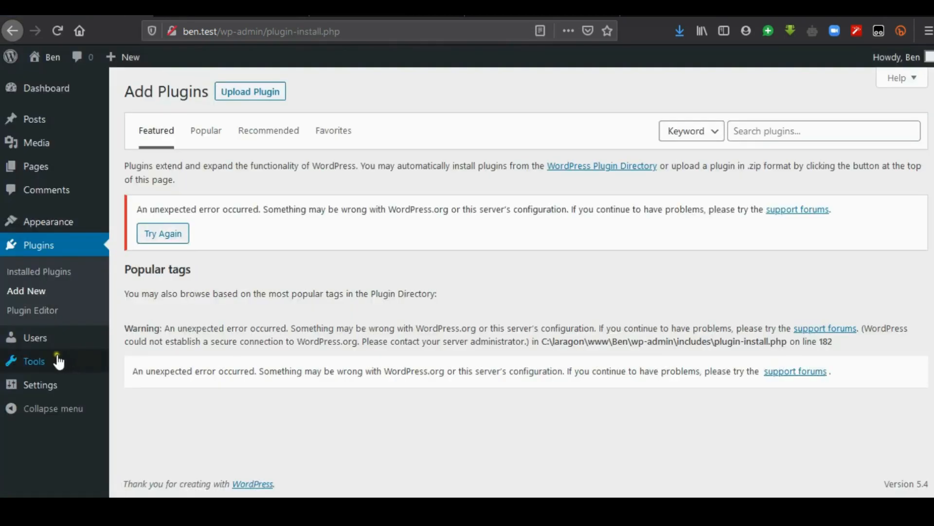
Show the Users list and view the roles that can be assigned to a user, without changing any role
left_click(54, 343)
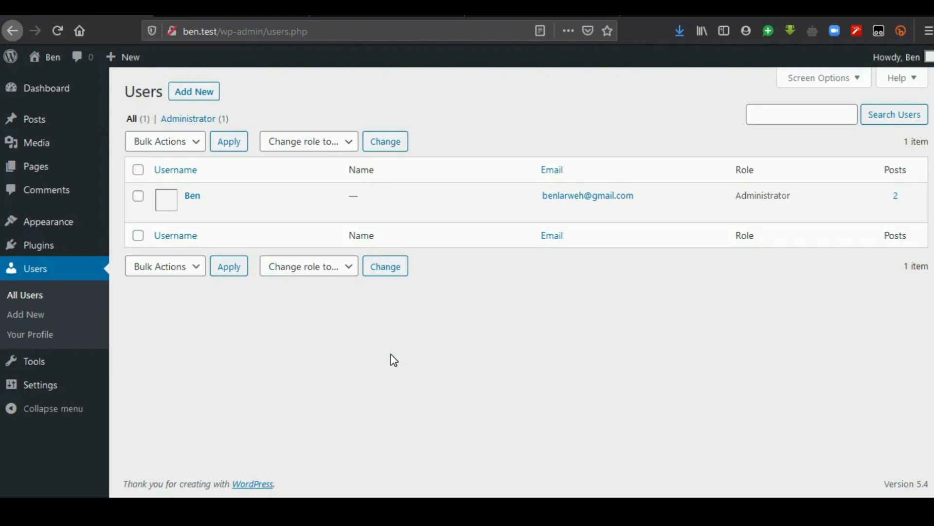
left_click(249, 325)
left_click(213, 90)
left_click(312, 143)
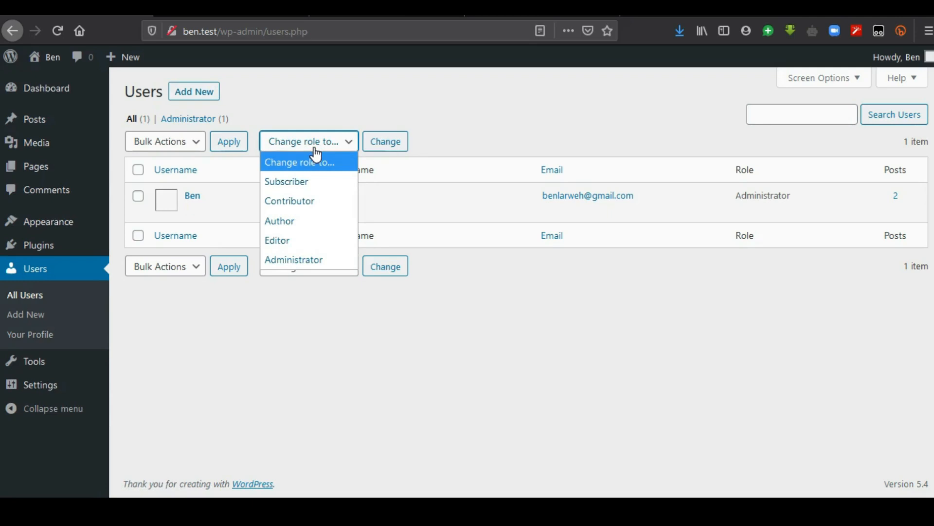
left_click(378, 361)
left_click(379, 364)
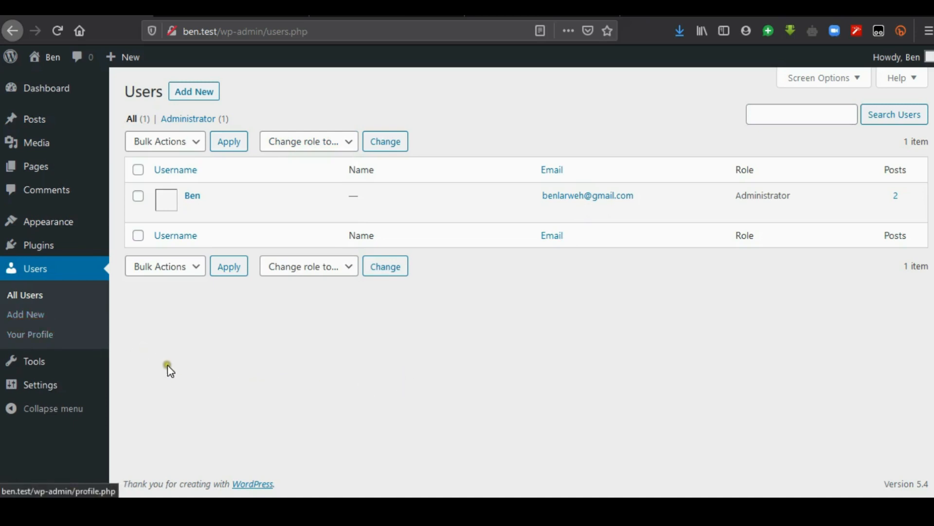
Examine the profile page from the personal options and name fields down to the profile picture and account management
left_click(48, 339)
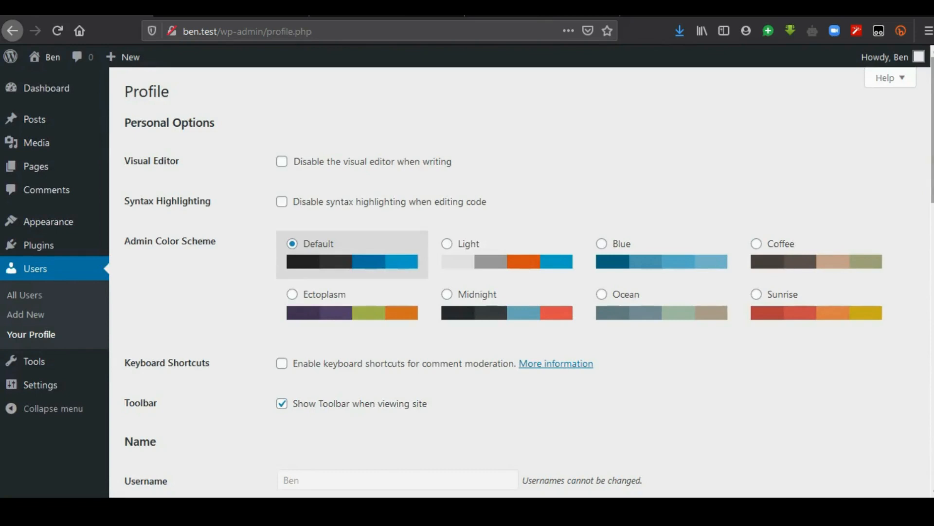
scroll(529, 272, "down", 6)
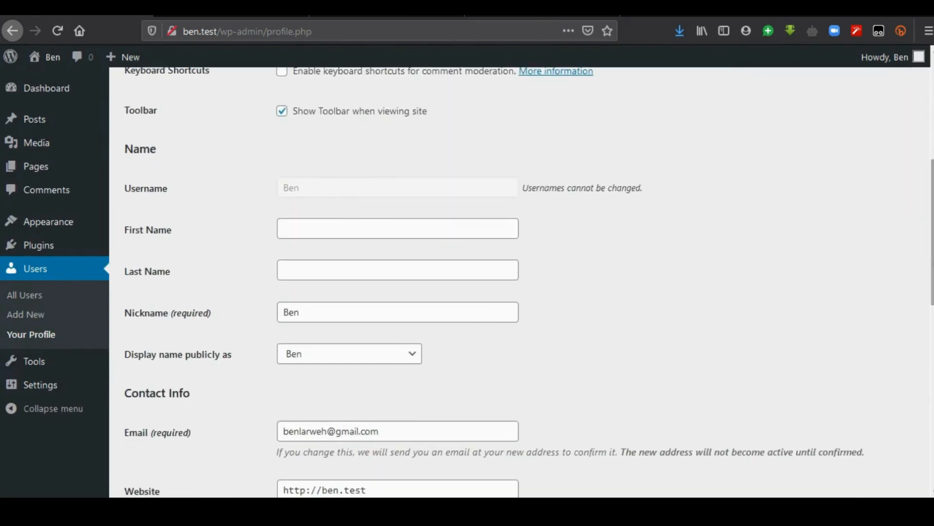
left_click(412, 231)
left_click(623, 326)
left_click_drag(931, 251, 930, 408)
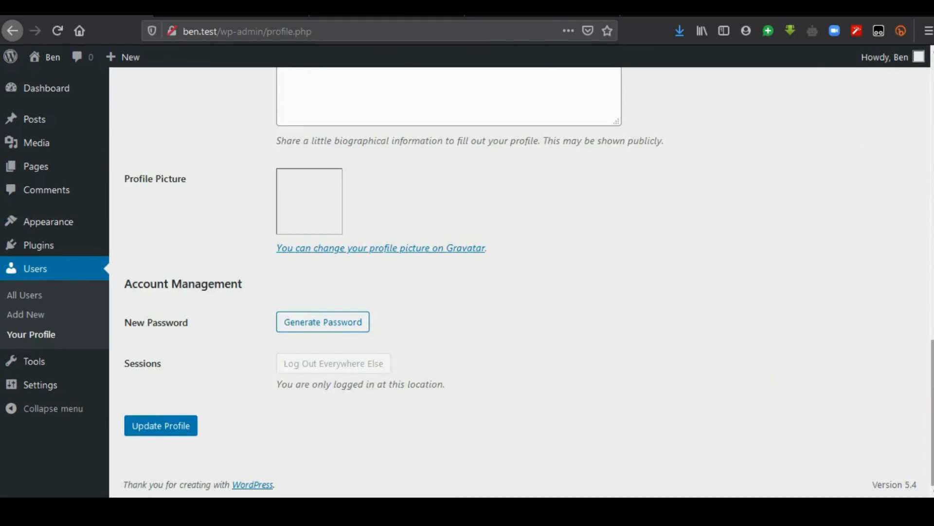
Open the General Settings and examine the site title, tagline, site addresses and administration email fields
mouse_move(65, 376)
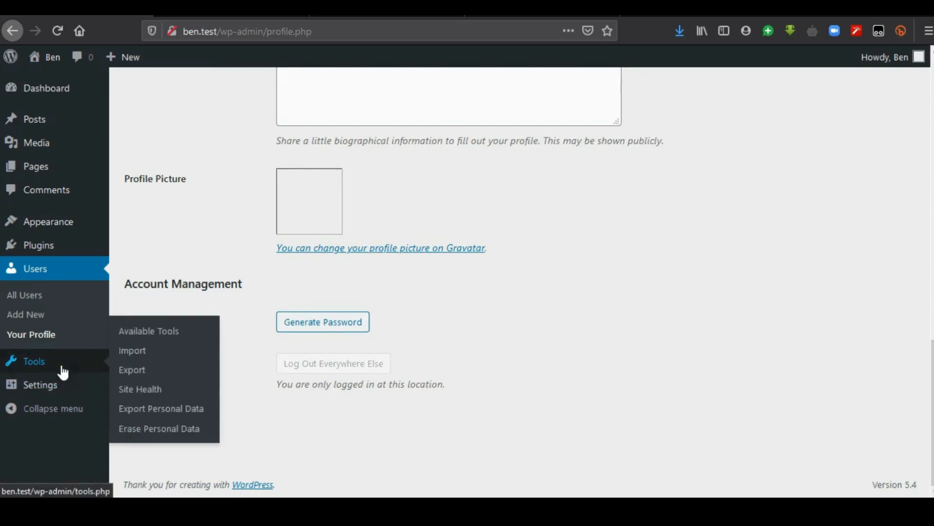
left_click(65, 383)
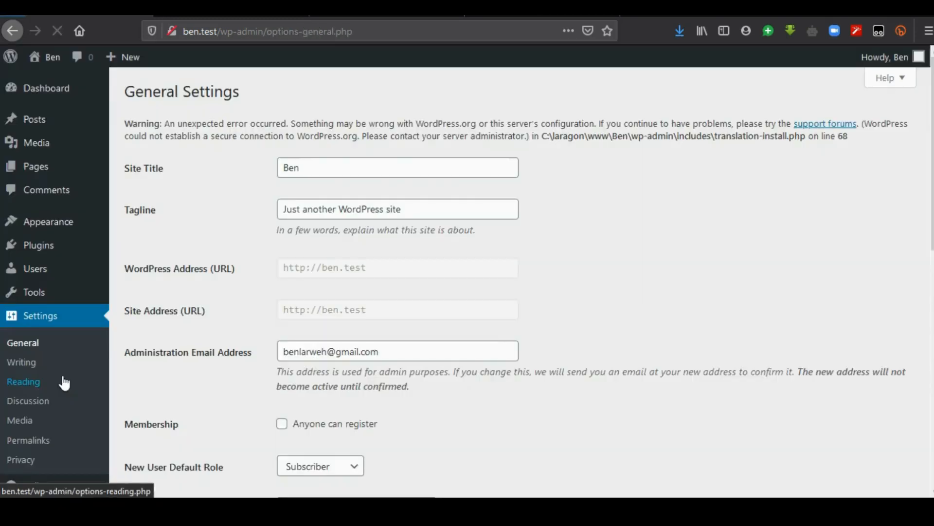
double_click(378, 168)
double_click(425, 213)
left_click(602, 215)
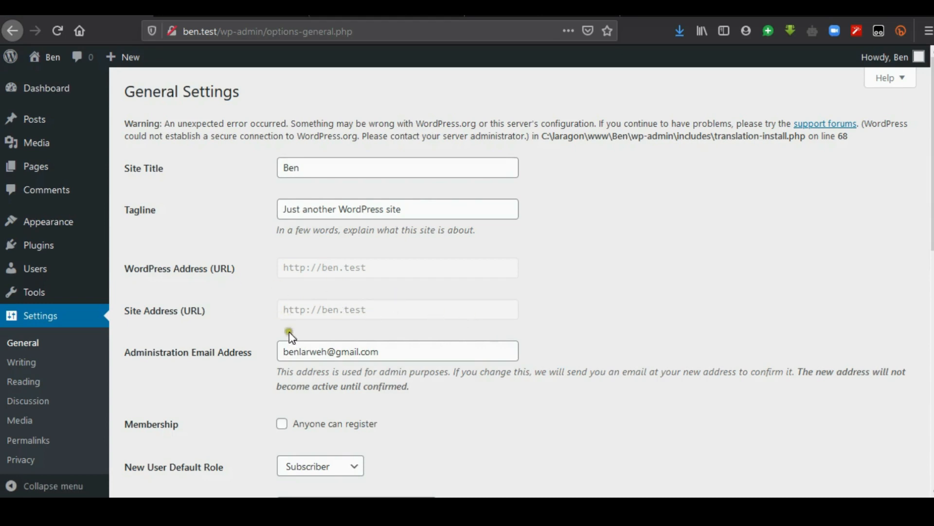
scroll(747, 261, "down", 3)
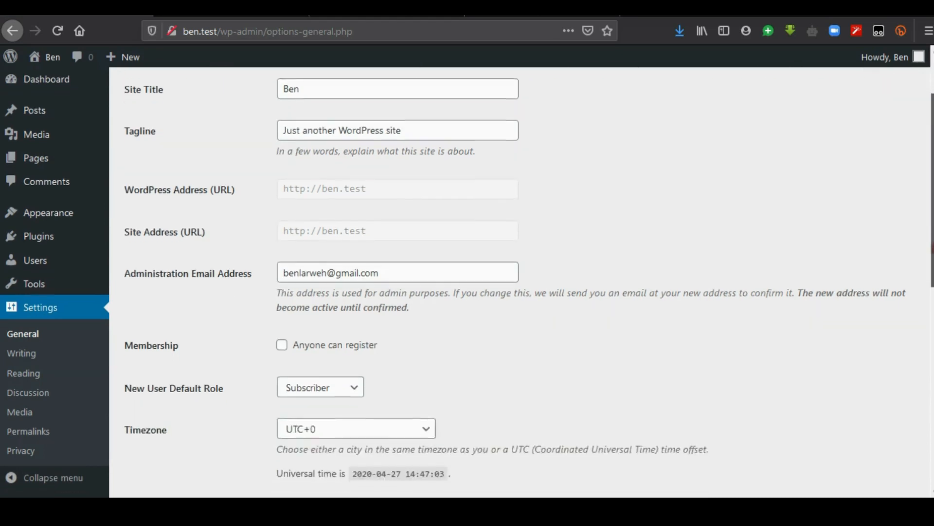
scroll(521, 276, "down", 4)
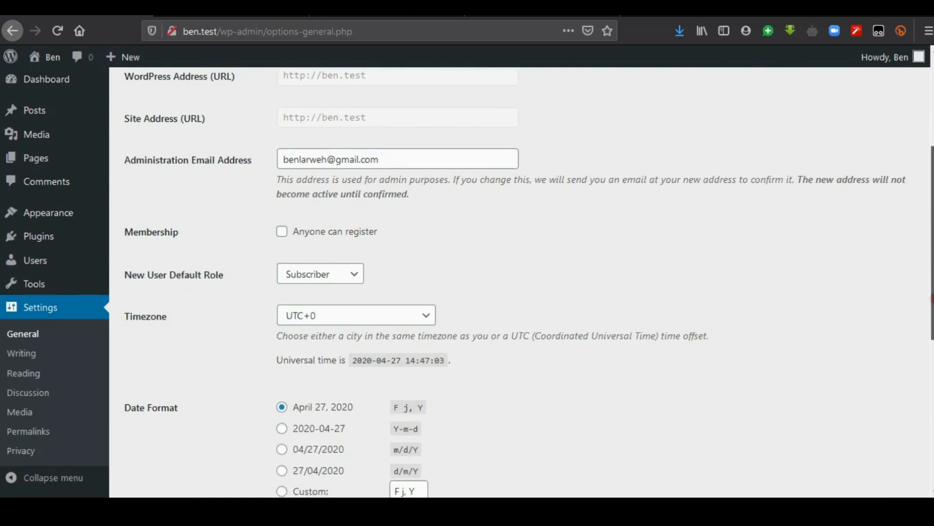
scroll(420, 163, "down", 4)
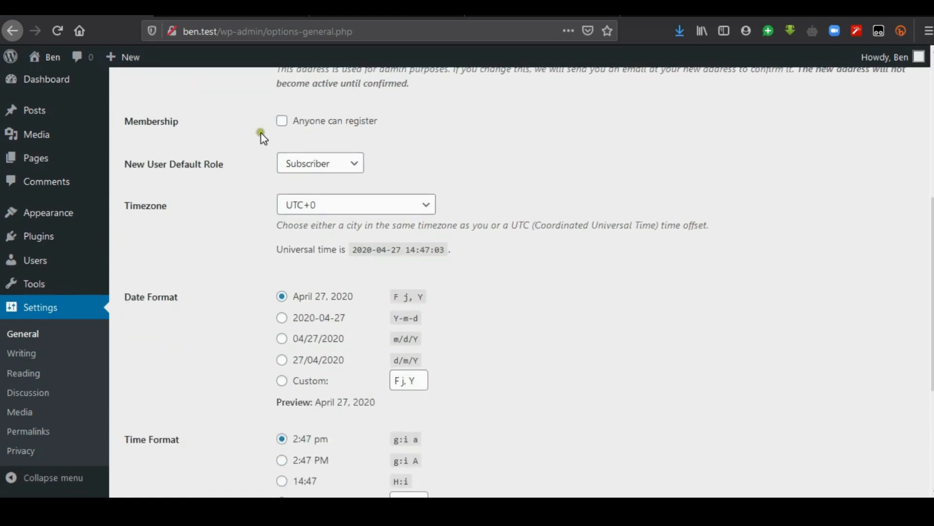
Try the membership option that lets anyone register, leave it off, and examine the timezone, date format and time format choices
left_click(282, 124)
left_click(282, 122)
left_click(282, 122)
left_click(389, 211)
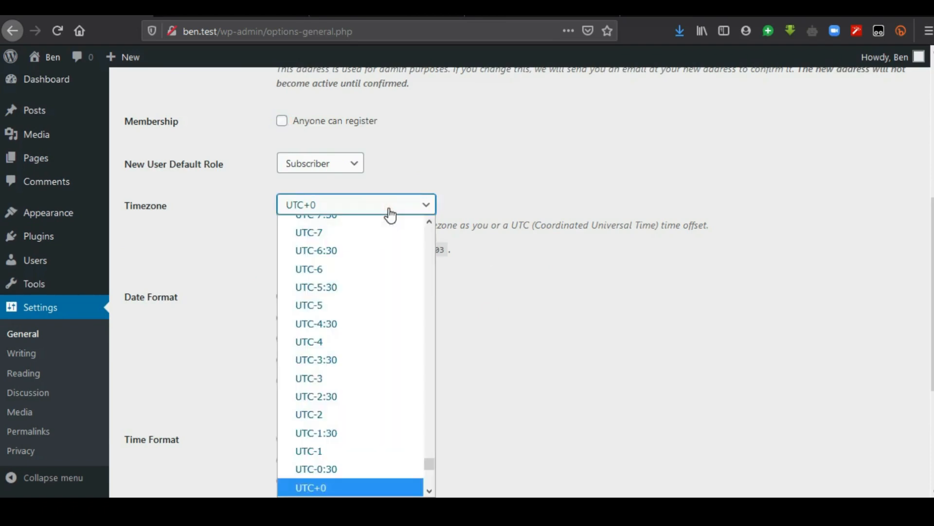
left_click(390, 211)
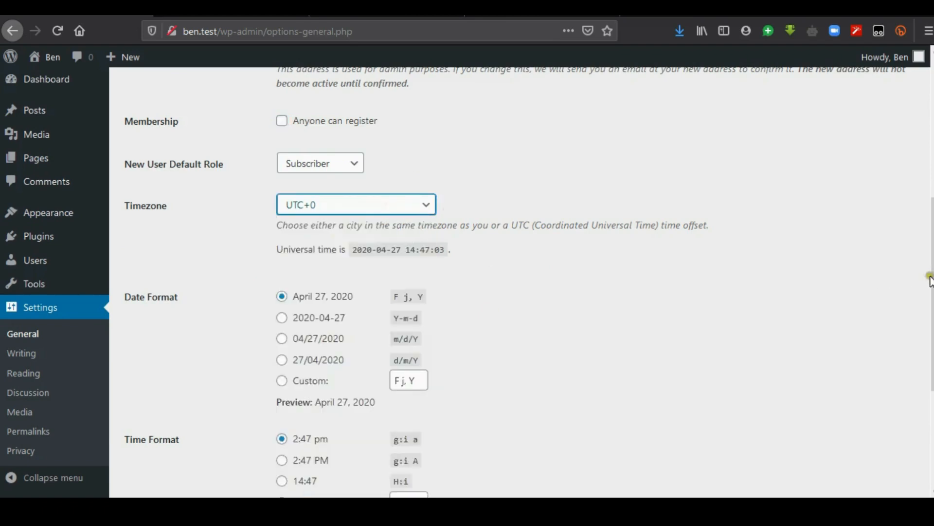
scroll(932, 293, "down", 5)
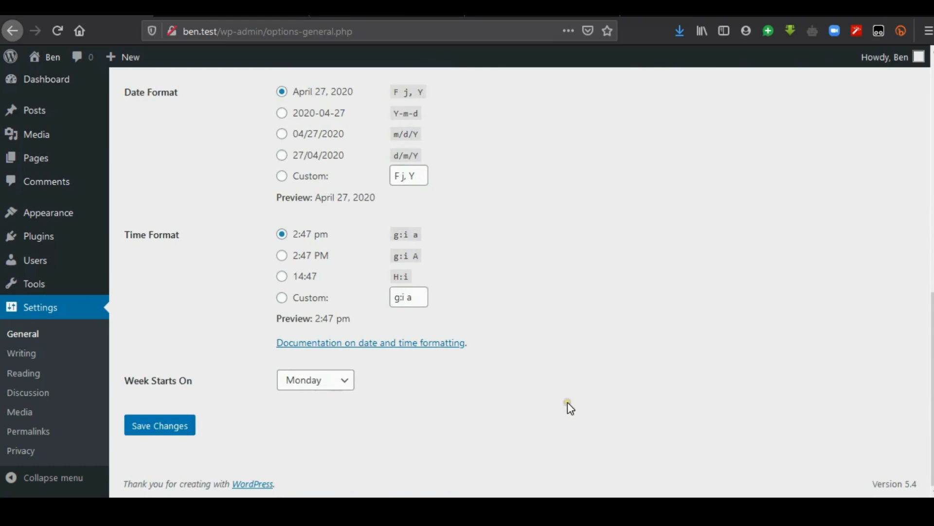
Examine the Writing Settings, including post via email and update services, and open the Reading Settings
left_click(20, 364)
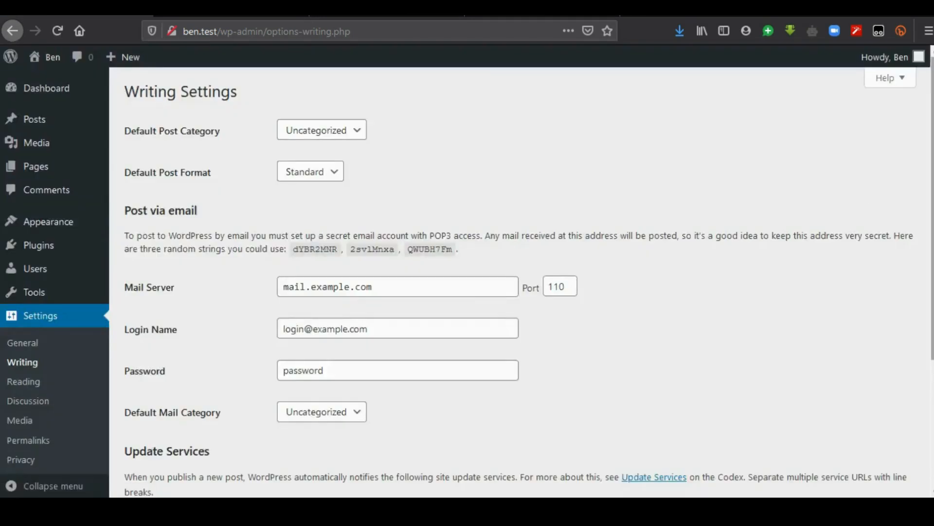
scroll(467, 276, "down", 4)
scroll(521, 282, "up", 4)
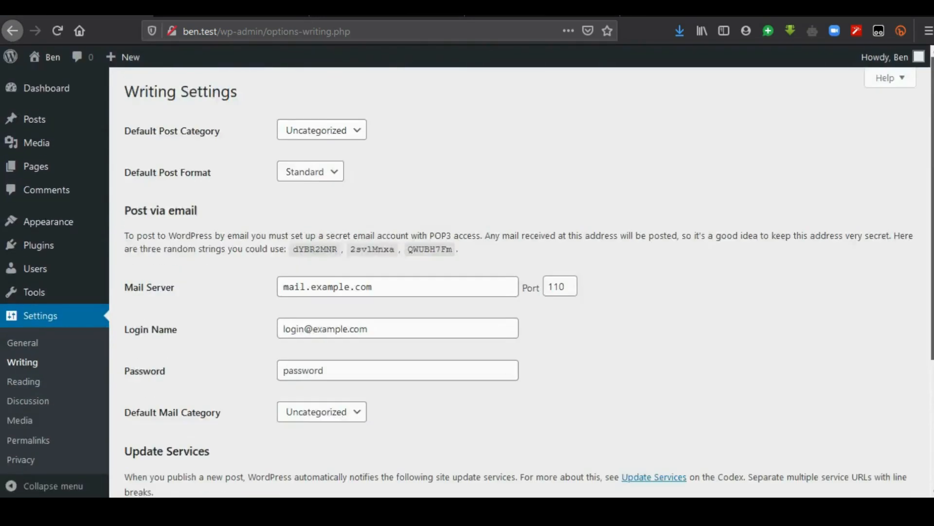
scroll(778, 247, "down", 2)
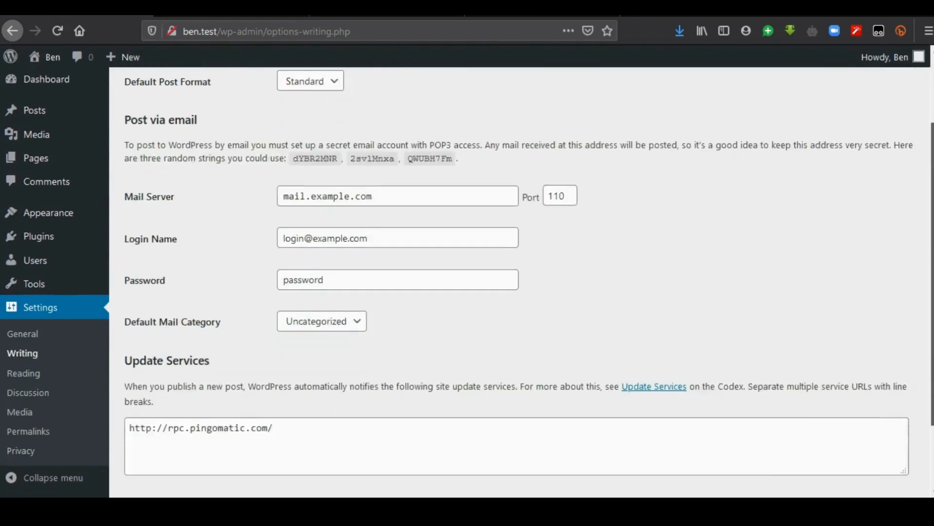
left_click(51, 373)
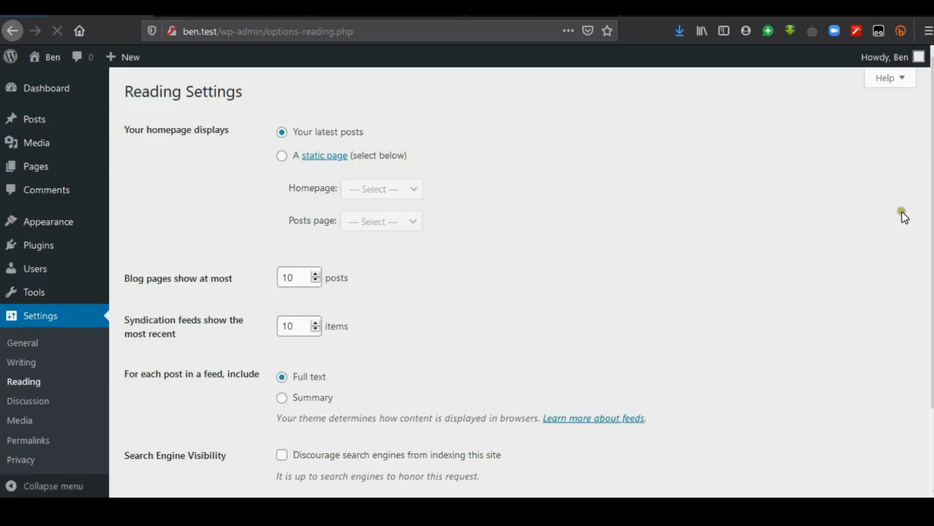
Examine the Reading Settings down to search engine visibility, and the Discussion Settings down to the avatar options
scroll(910, 330, "down", 2)
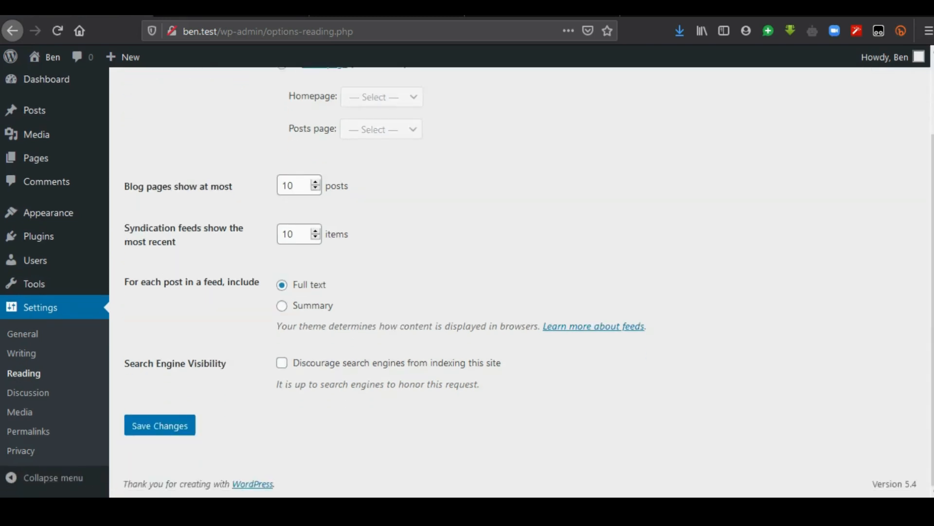
left_click(50, 394)
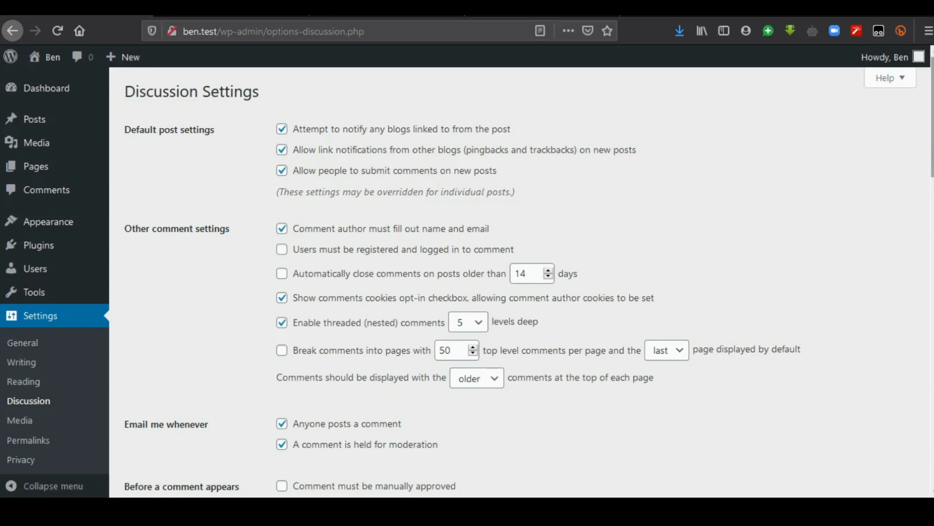
scroll(520, 282, "down", 15)
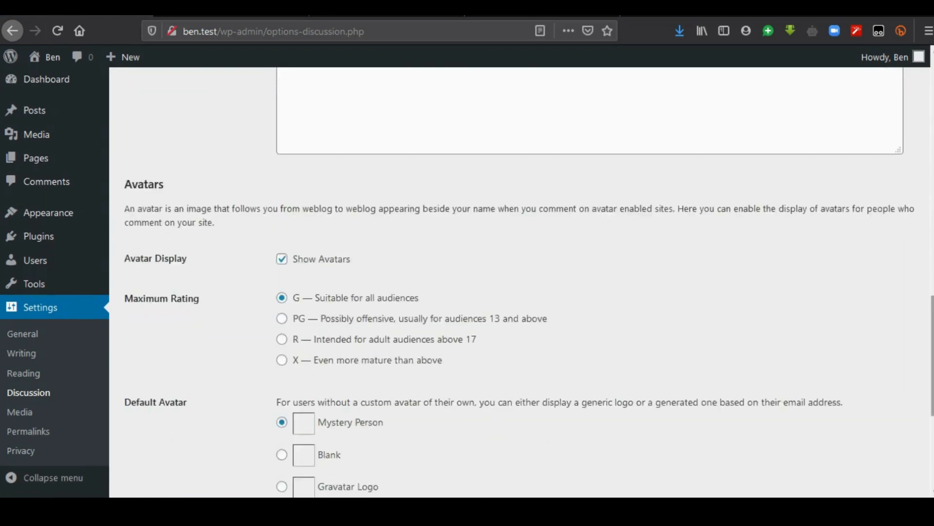
Open the Media Settings and examine the thumbnail, medium and large image sizes and the upload folder option
left_click(78, 410)
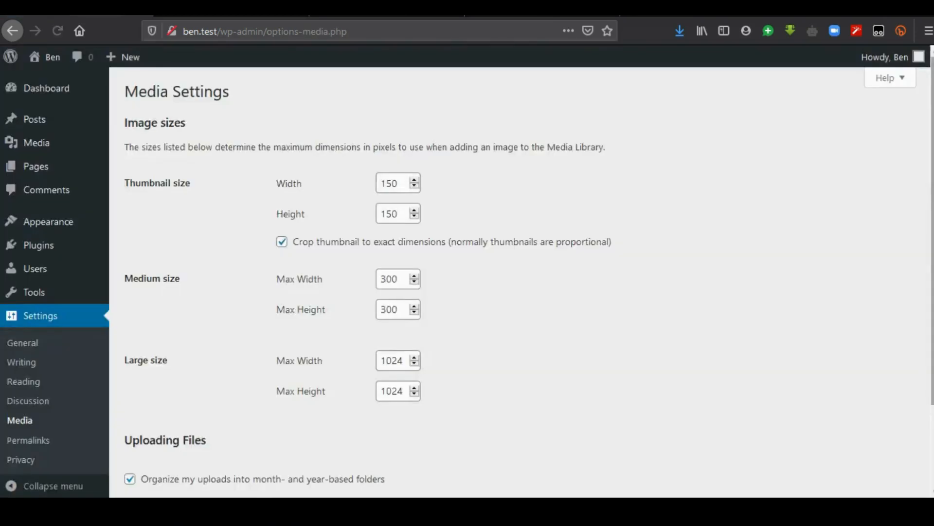
scroll(521, 282, "down", 1)
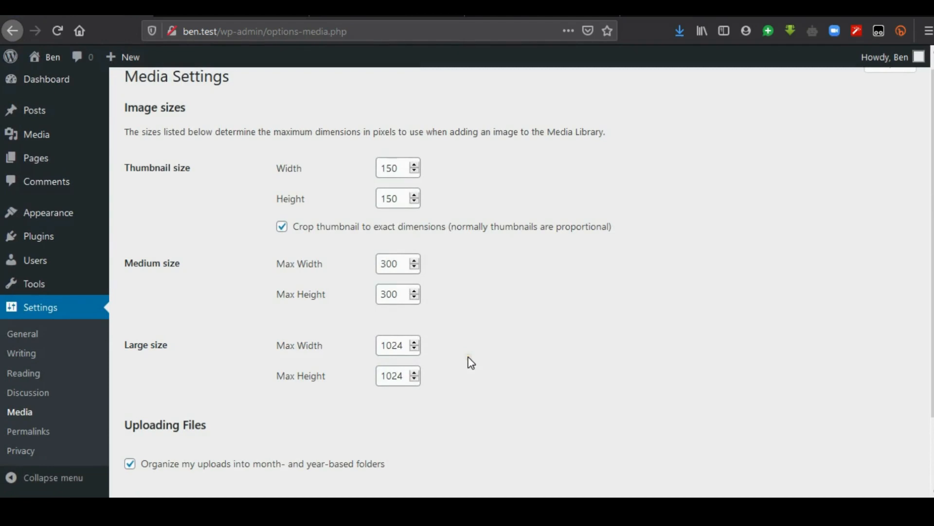
Change the permalink structure to Post name in the Permalink Settings and save the changes
left_click(52, 435)
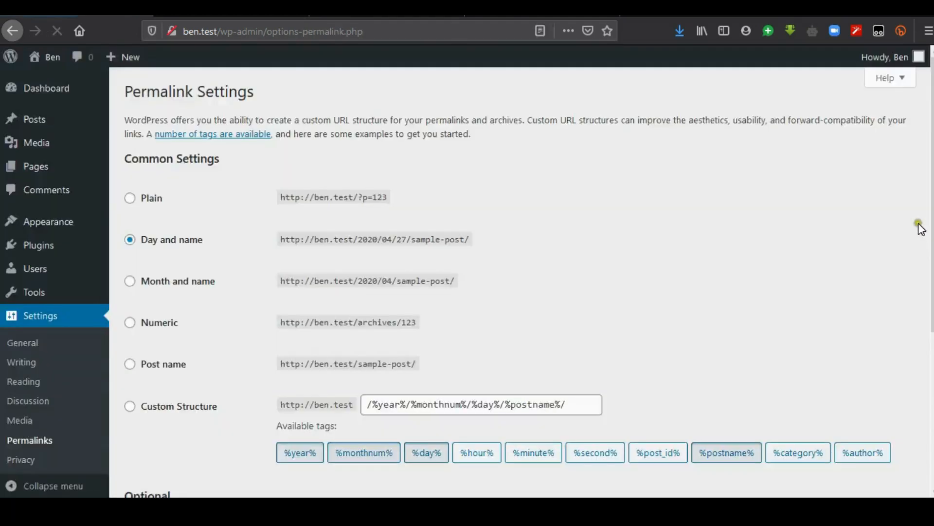
scroll(834, 226, "down", 2)
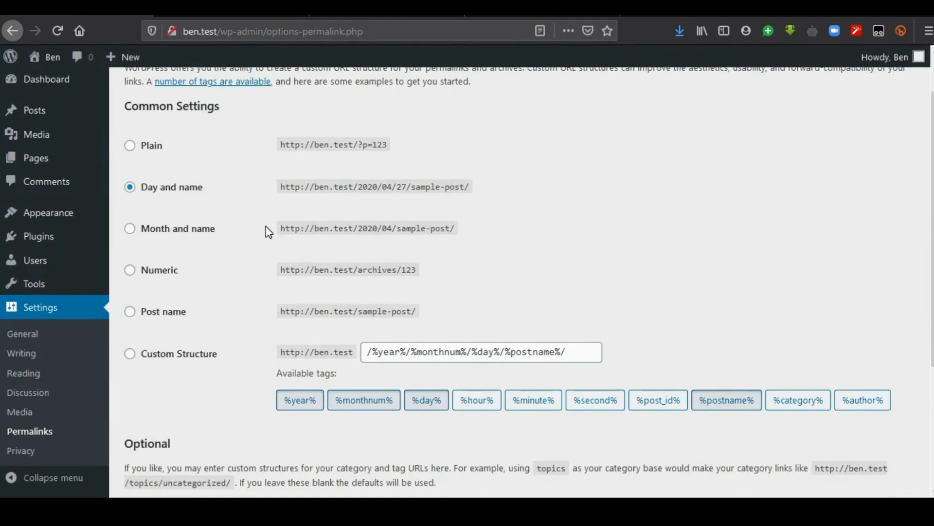
left_click(153, 317)
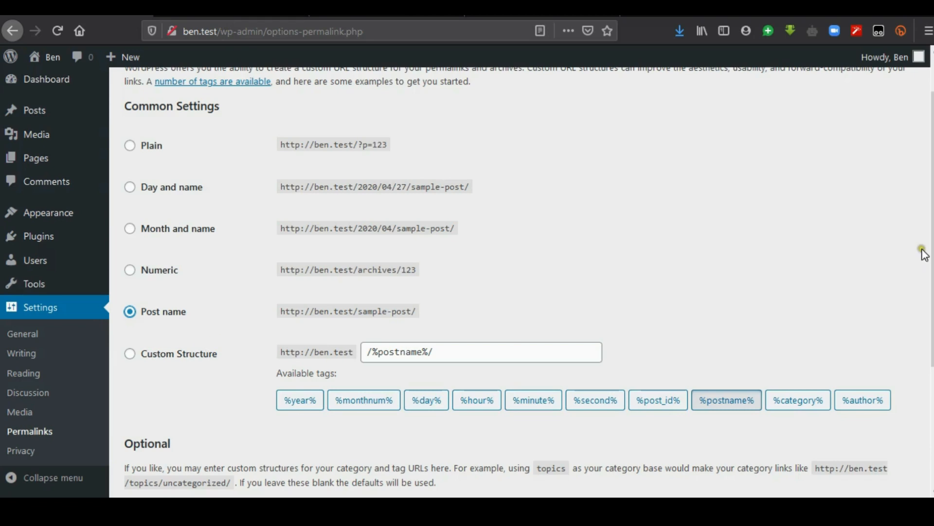
left_click_drag(931, 259, 931, 378)
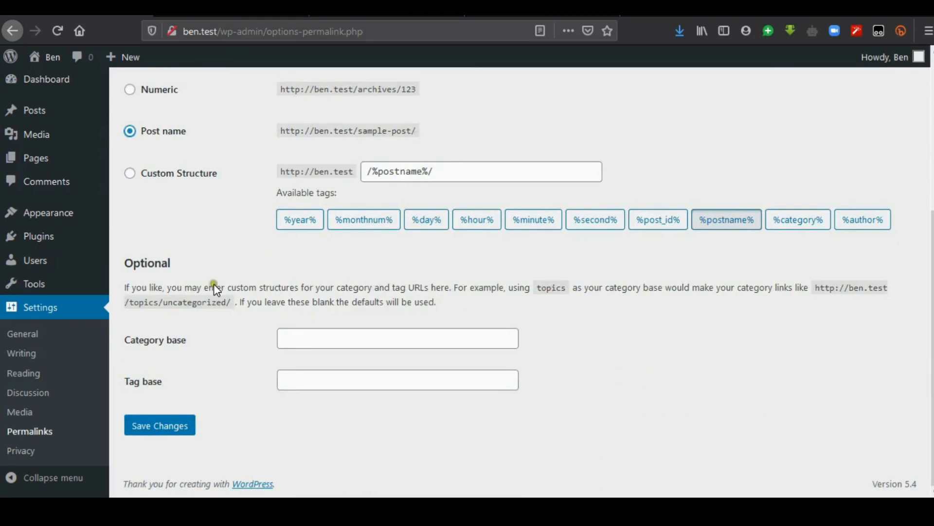
left_click(161, 426)
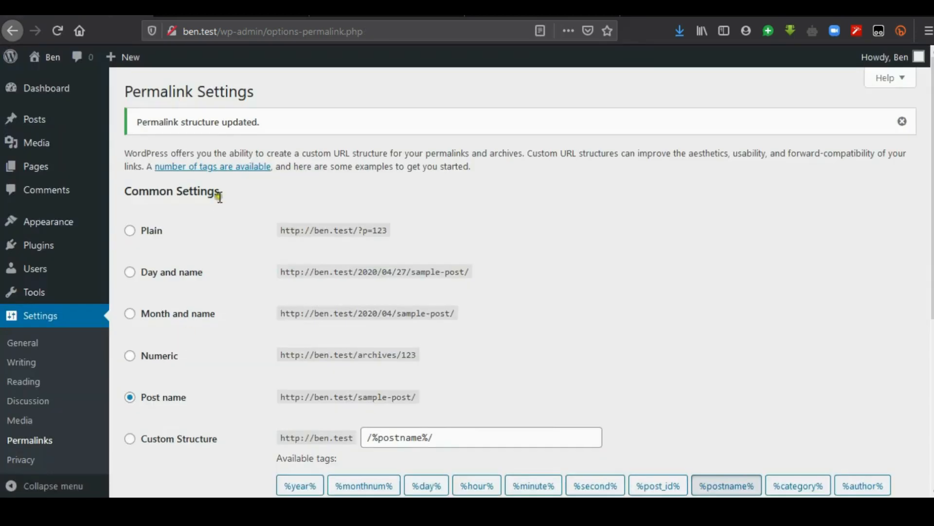
Check the address of the open "My Love for Shoes" post page and reload it under the dated URL
left_click(217, 17)
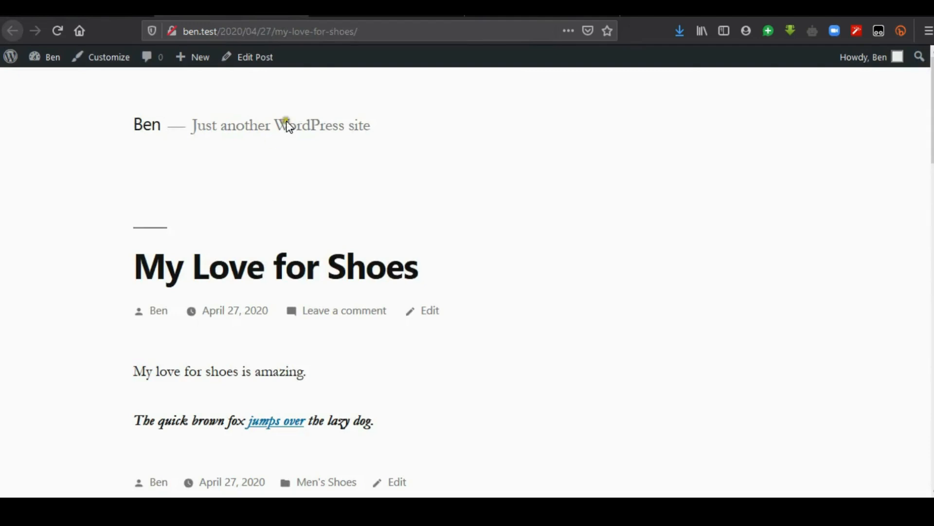
left_click(410, 24)
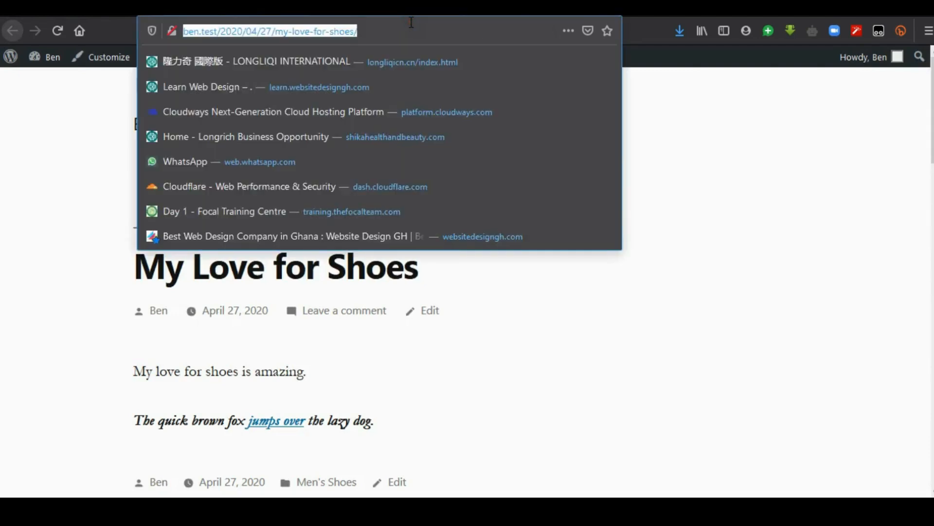
left_click(679, 198)
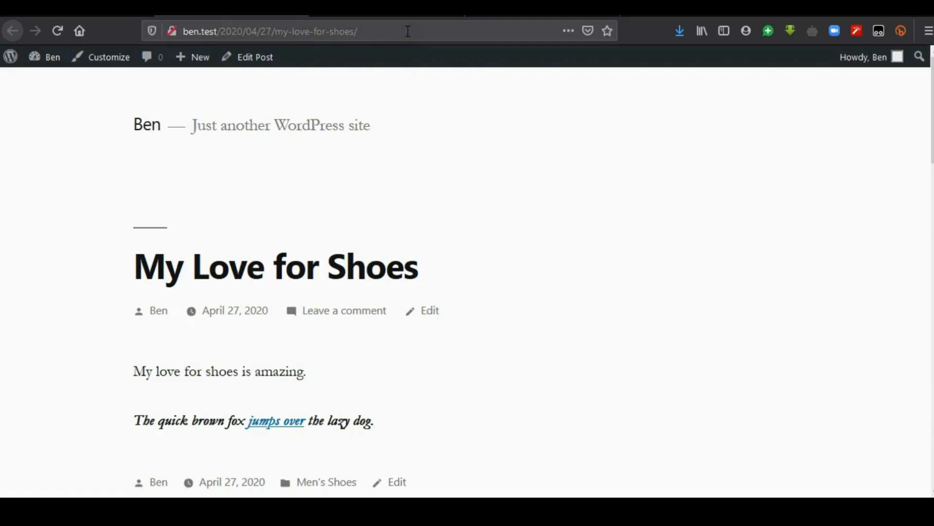
left_click(604, 241)
key("F5")
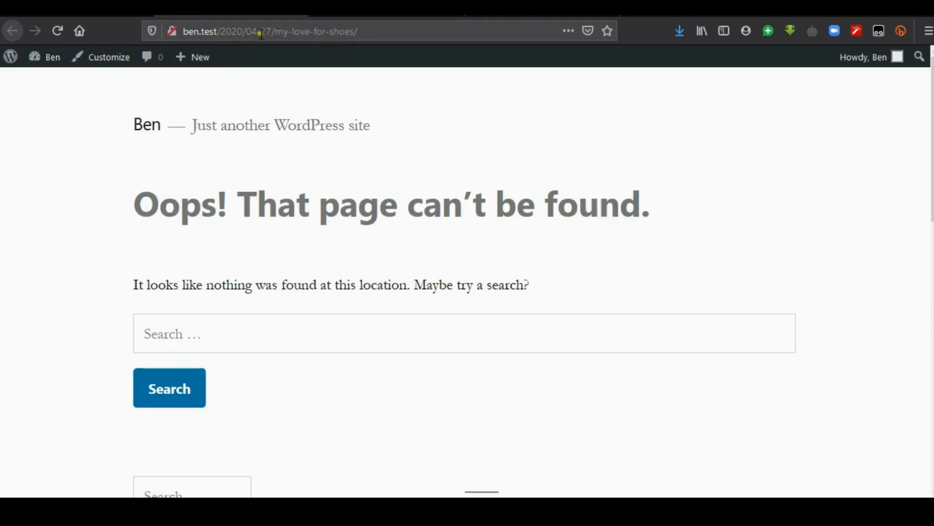
View the "My Love for Shoes" post from the list of all posts to check its URL, and return to the list
left_click(12, 31)
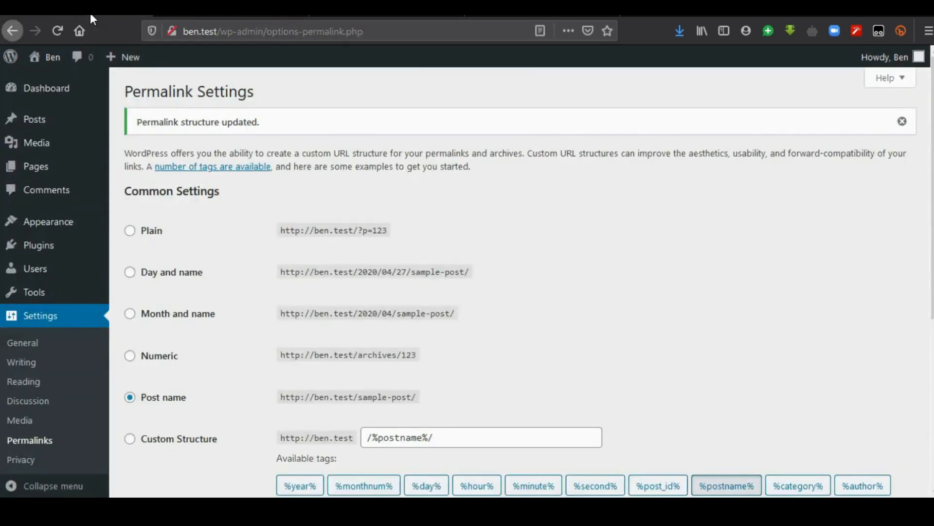
scroll(656, 282, "down", 5)
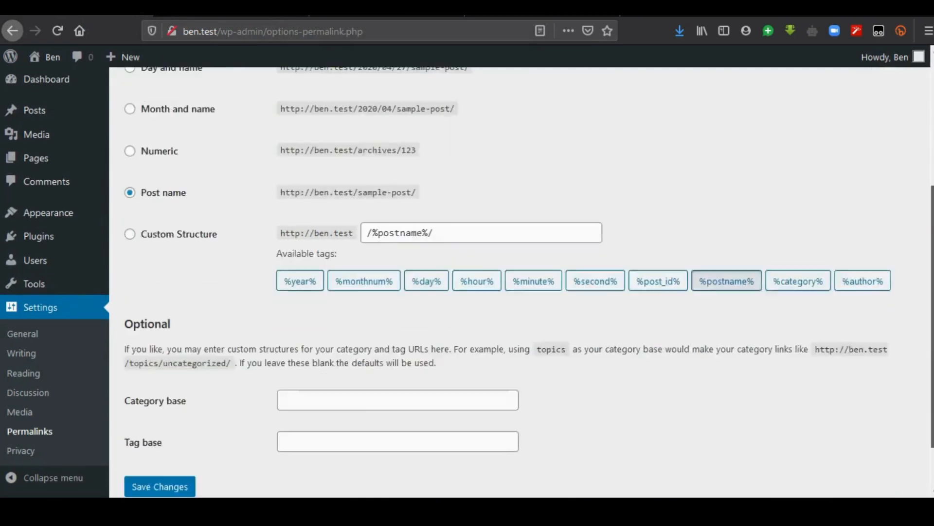
scroll(449, 298, "up", 5)
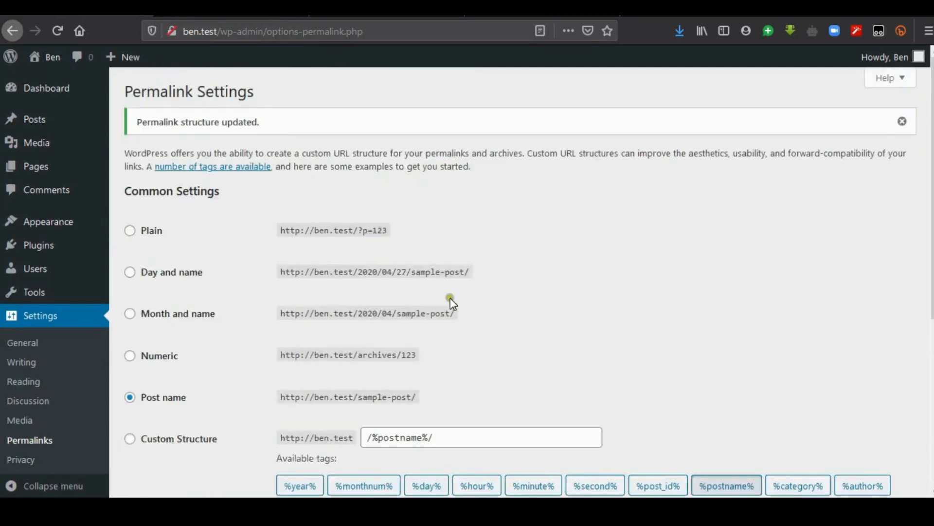
left_click(72, 131)
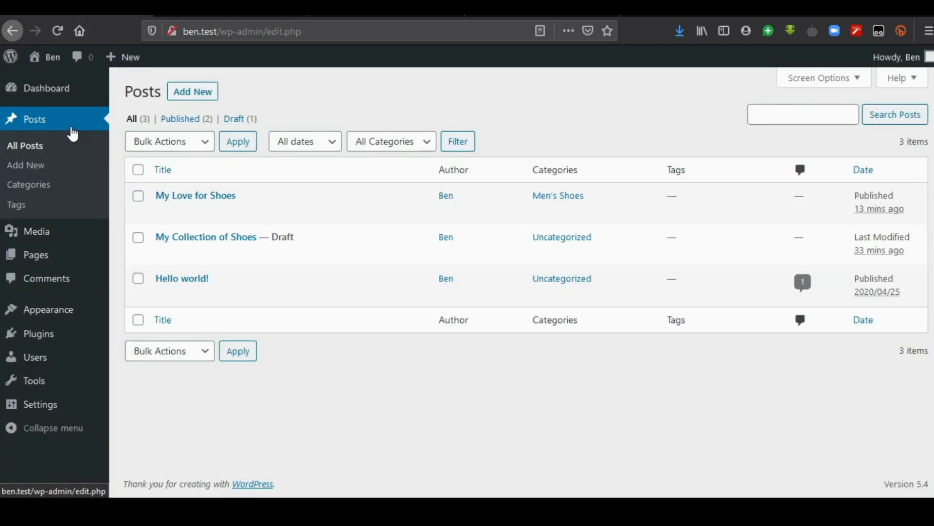
mouse_move(228, 222)
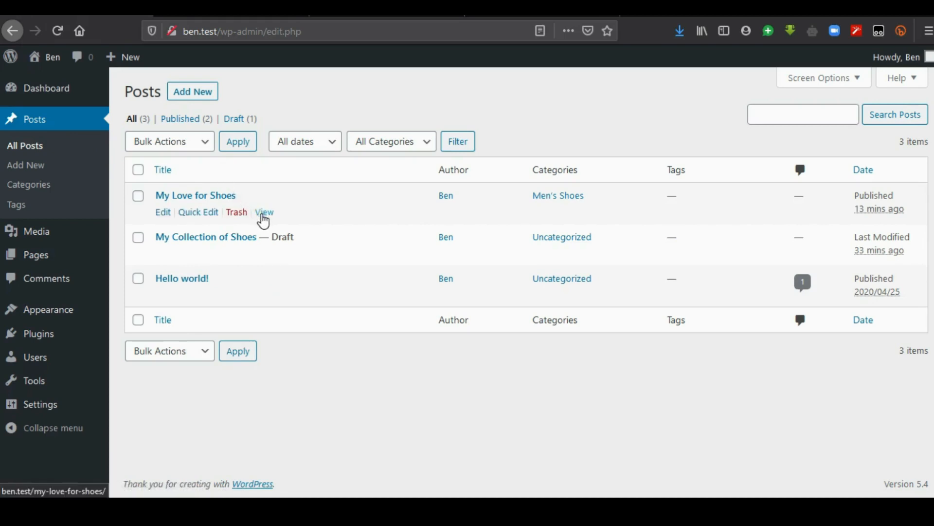
left_click(264, 213)
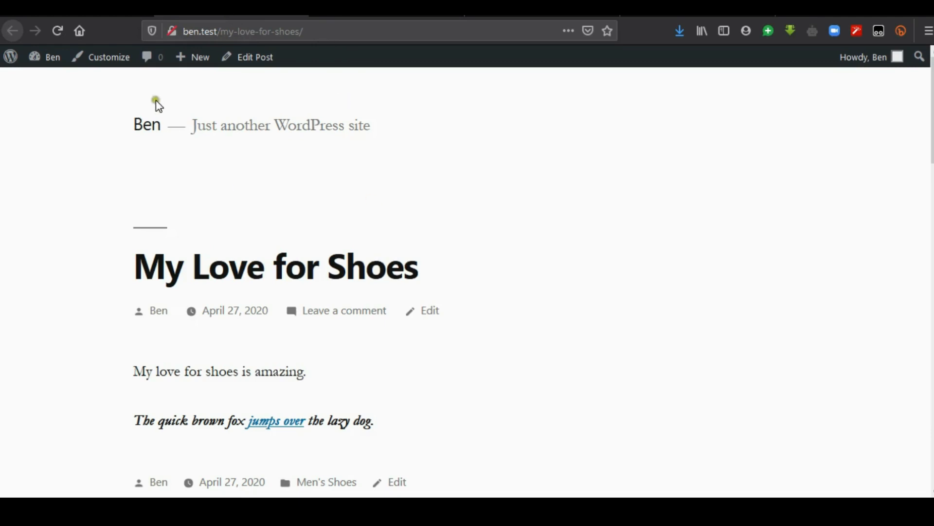
key("alt+Left")
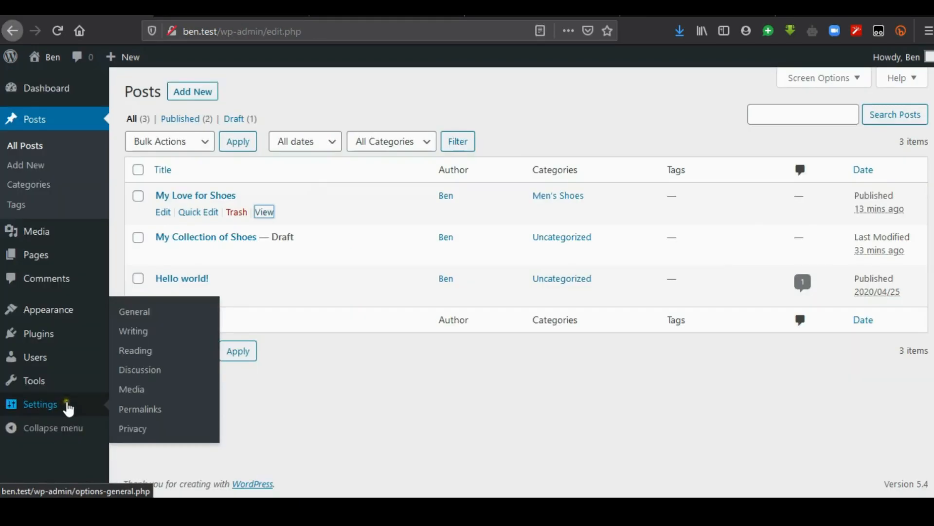
Examine the Privacy Settings with the privacy policy page options, and return to the dashboard home
left_click(139, 431)
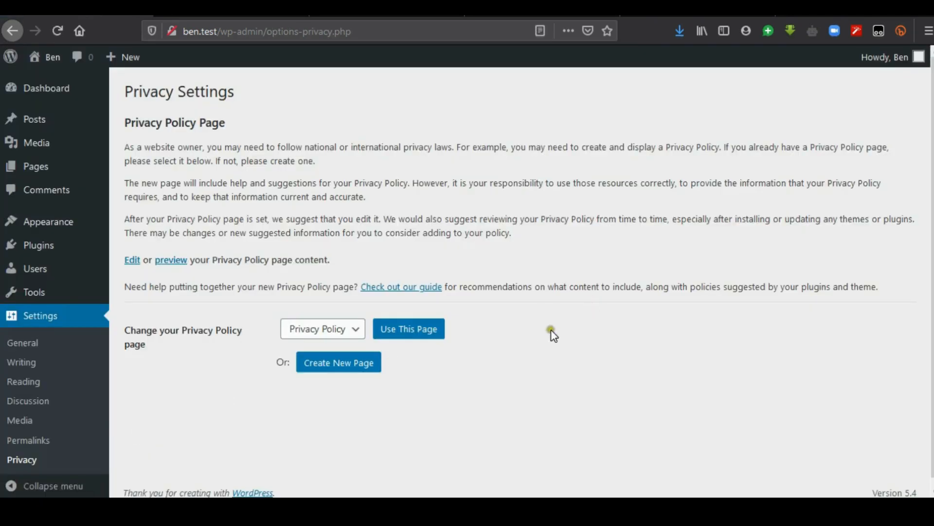
scroll(919, 373, "down", 1)
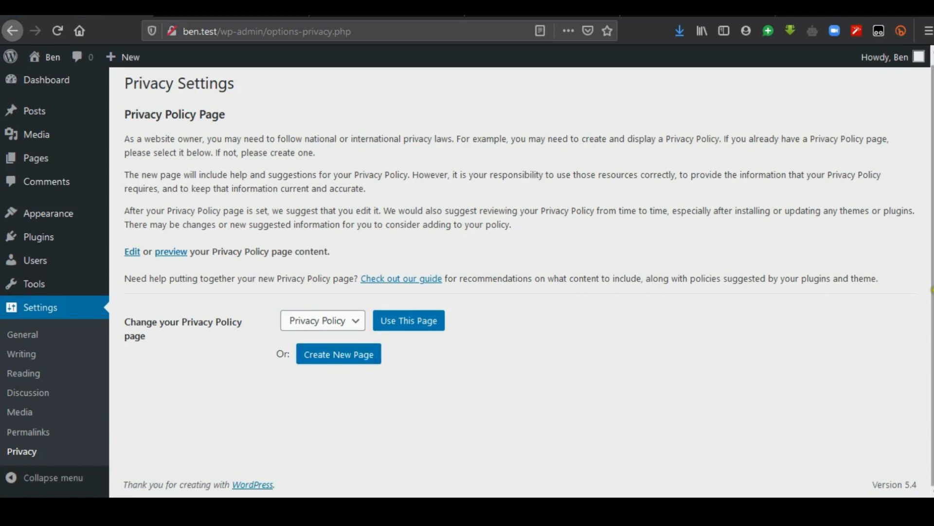
scroll(931, 292, "up", 1)
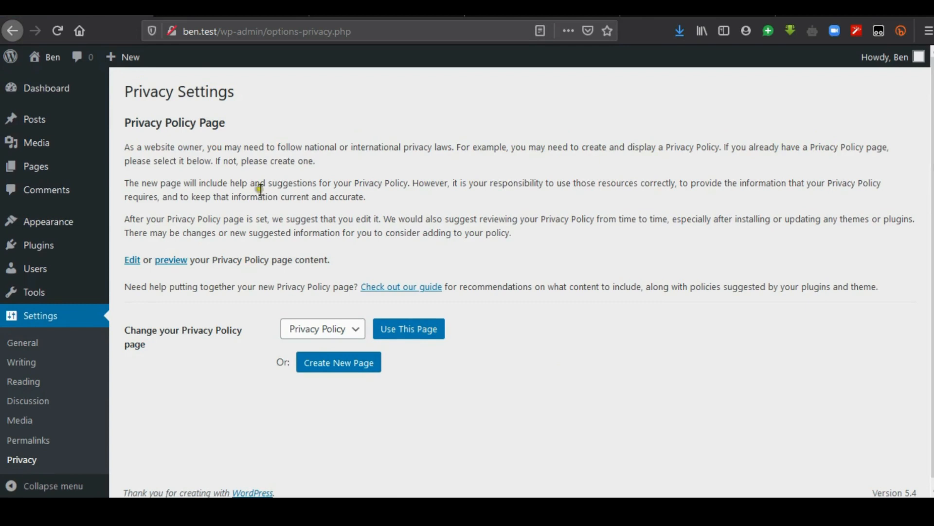
left_click(46, 95)
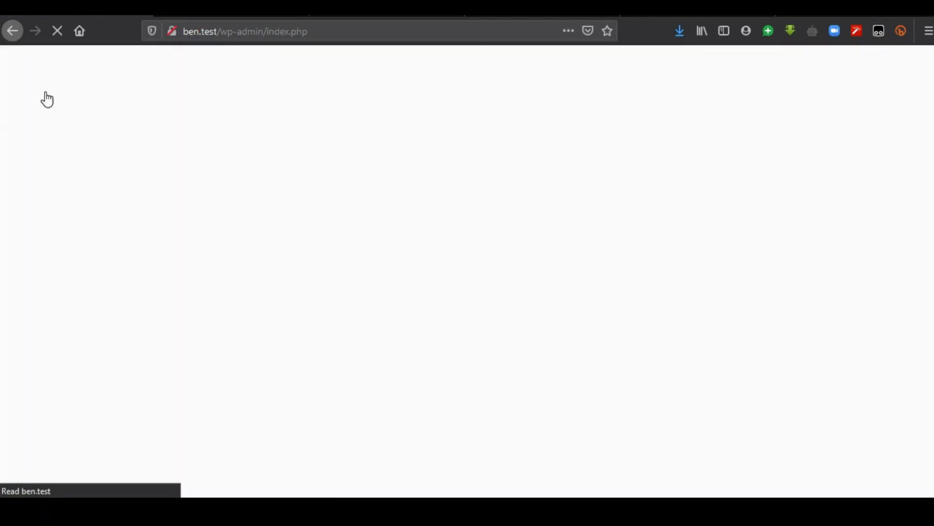